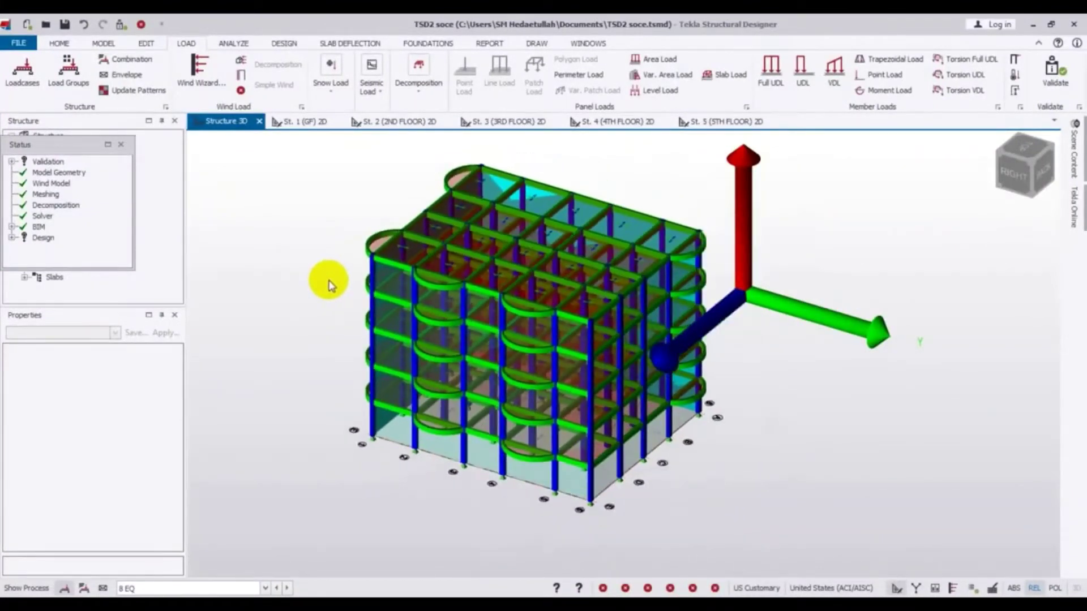
Look through the 2D floor views from St. 1 (GF) to St. 5 (5TH FLOOR), ending on the Structure 3D view
{"action": "mouse_move", "coordinate": [657, 292]}
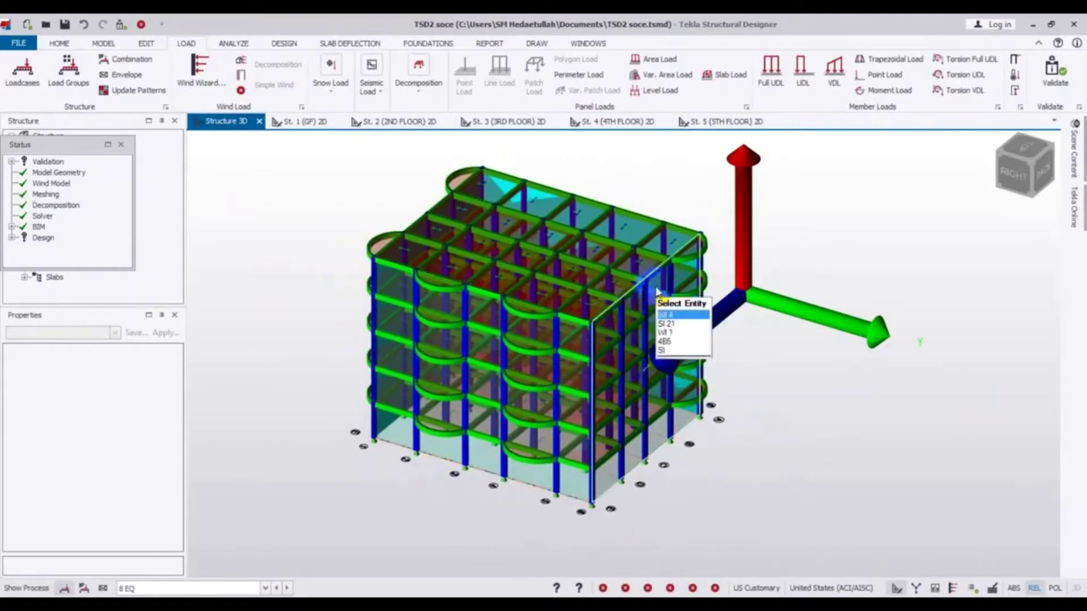
{"action": "left_click", "coordinate": [306, 122]}
{"action": "left_click", "coordinate": [389, 122]}
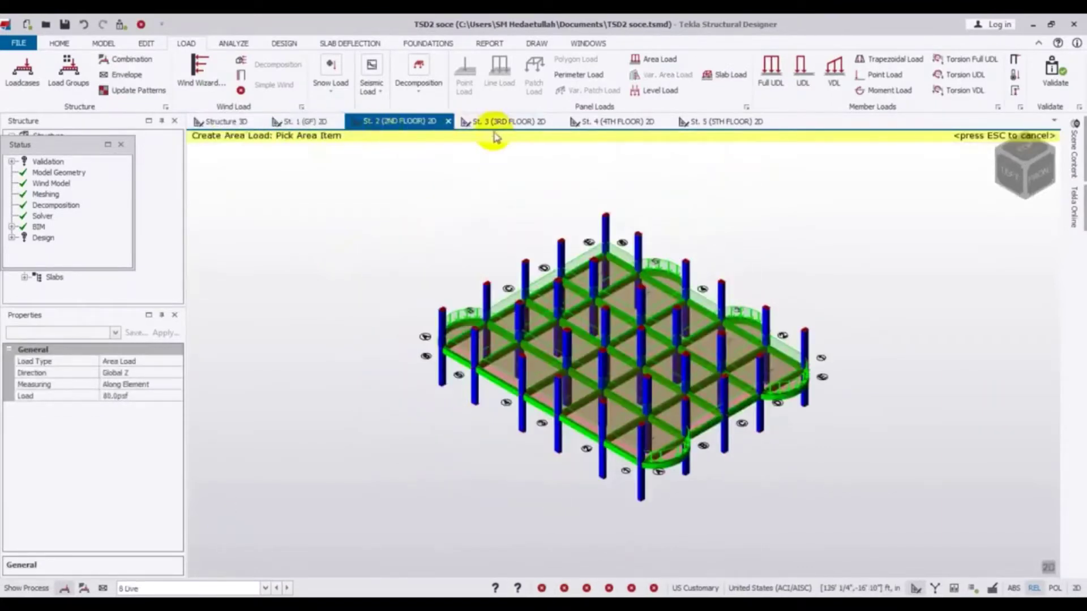
{"action": "left_click", "coordinate": [501, 122]}
{"action": "left_click", "coordinate": [620, 121]}
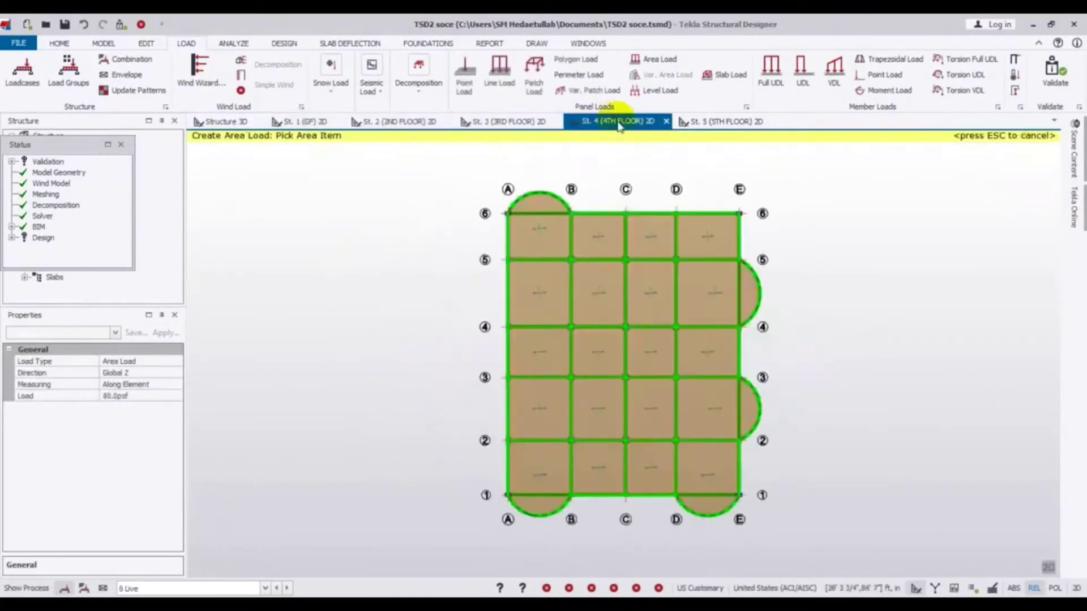
{"action": "left_click", "coordinate": [699, 122]}
{"action": "left_click", "coordinate": [227, 122]}
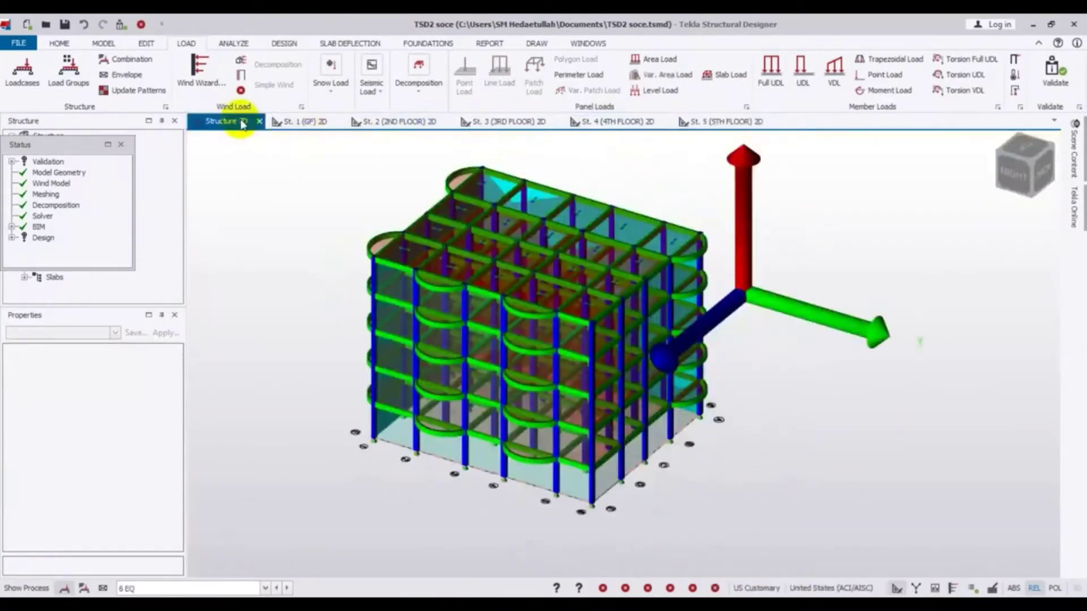
{"action": "scroll", "coordinate": [598, 289], "scroll_direction": "up", "scroll_amount": 3}
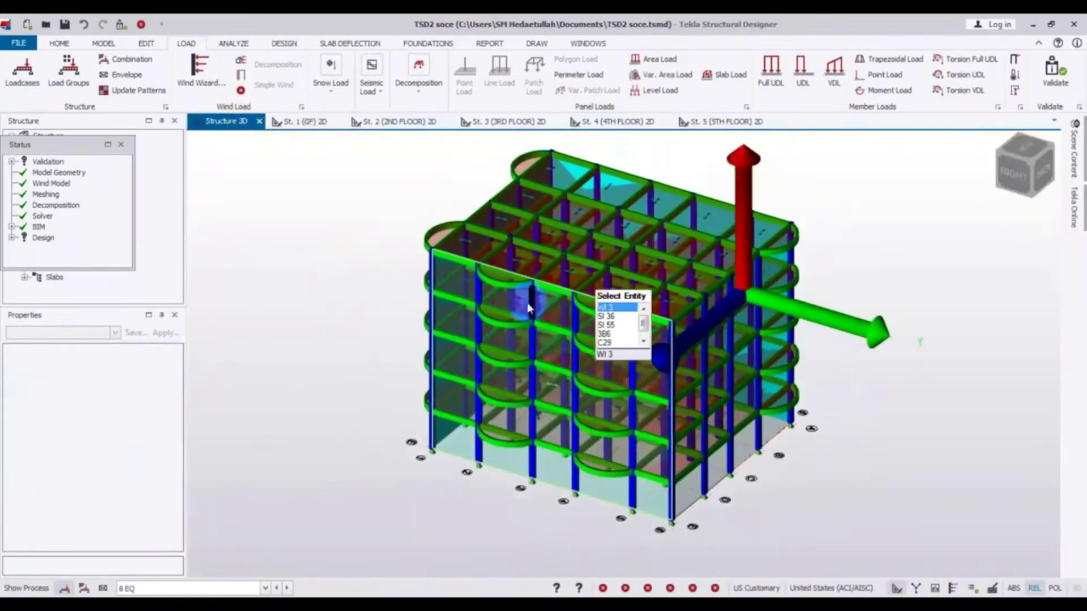
{"action": "scroll", "coordinate": [448, 317], "scroll_direction": "up", "scroll_amount": 2}
{"action": "middle_click_drag", "start_coordinate": [447, 317], "coordinate": [416, 305]}
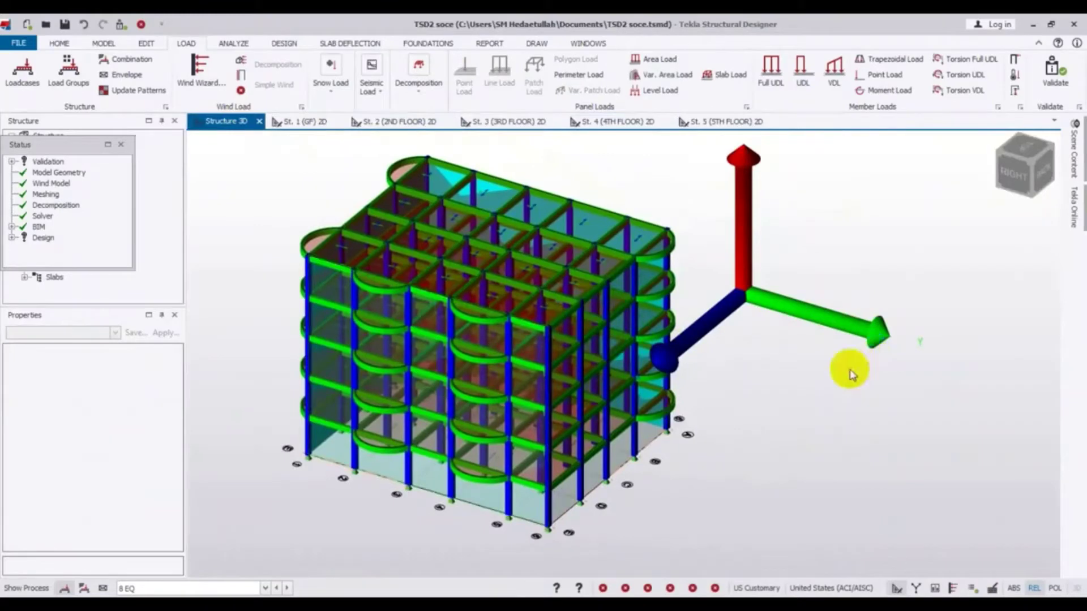
{"action": "middle_click_drag", "start_coordinate": [827, 391], "coordinate": [807, 379]}
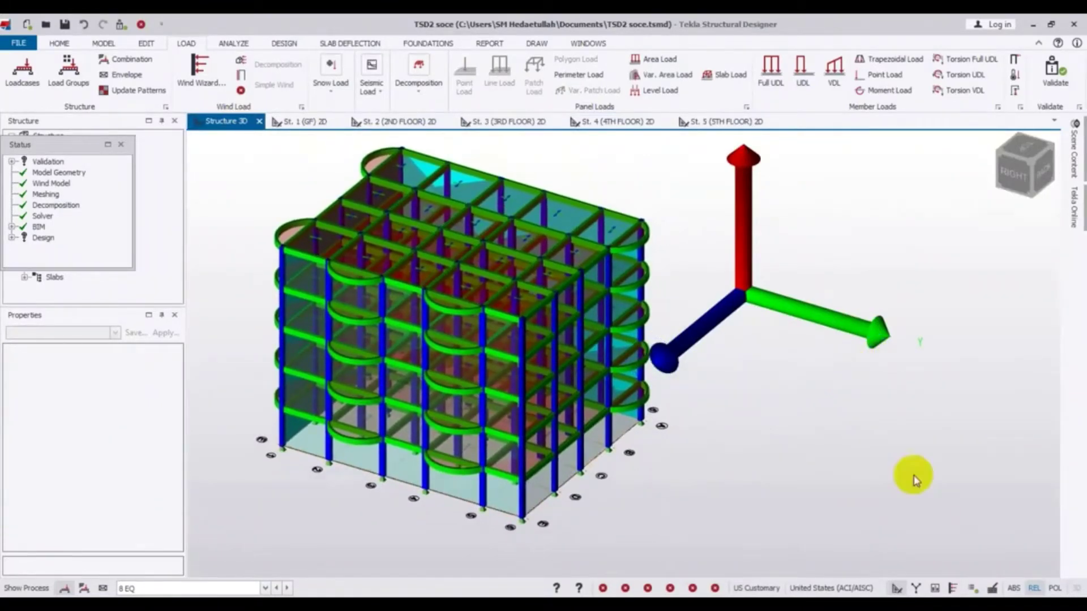
Examine the structure's solver model, return to the structural view and inspect the roof slab data at the rounded corner
{"action": "left_click", "coordinate": [919, 588]}
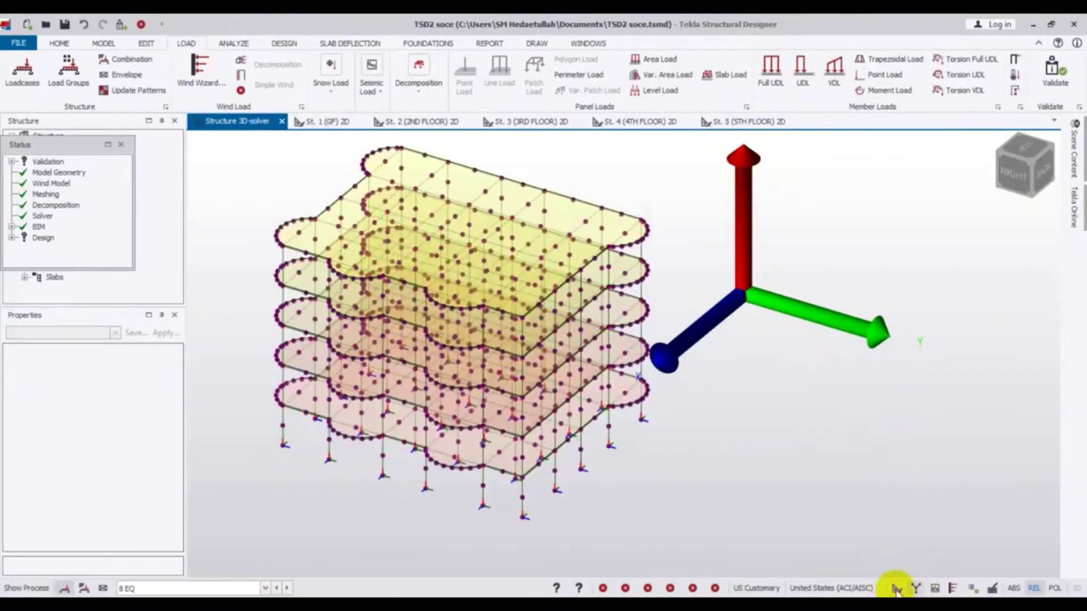
{"action": "left_click", "coordinate": [896, 590]}
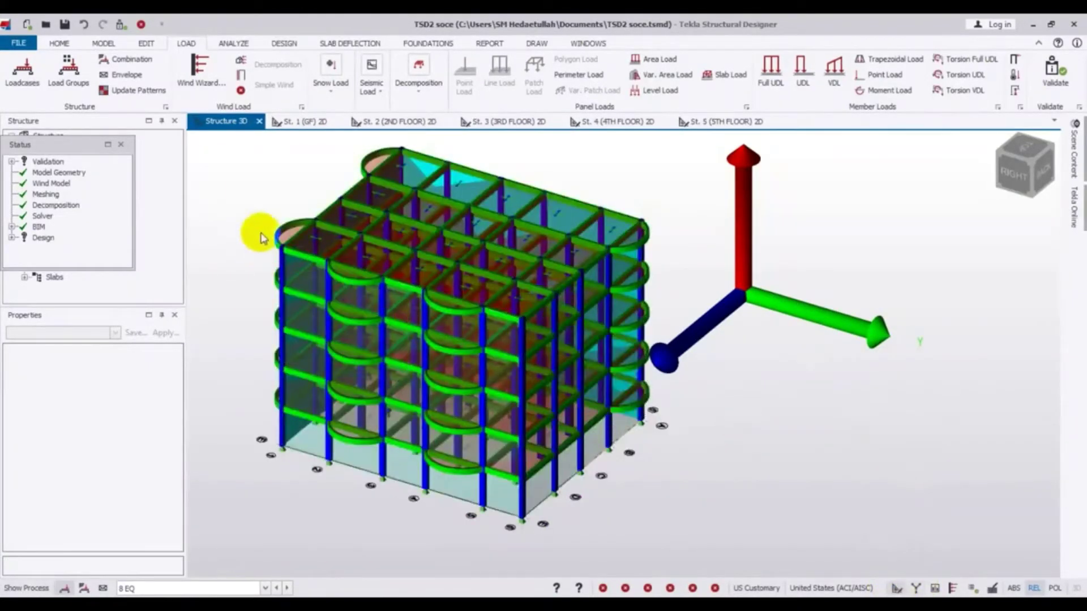
{"action": "mouse_move", "coordinate": [324, 276]}
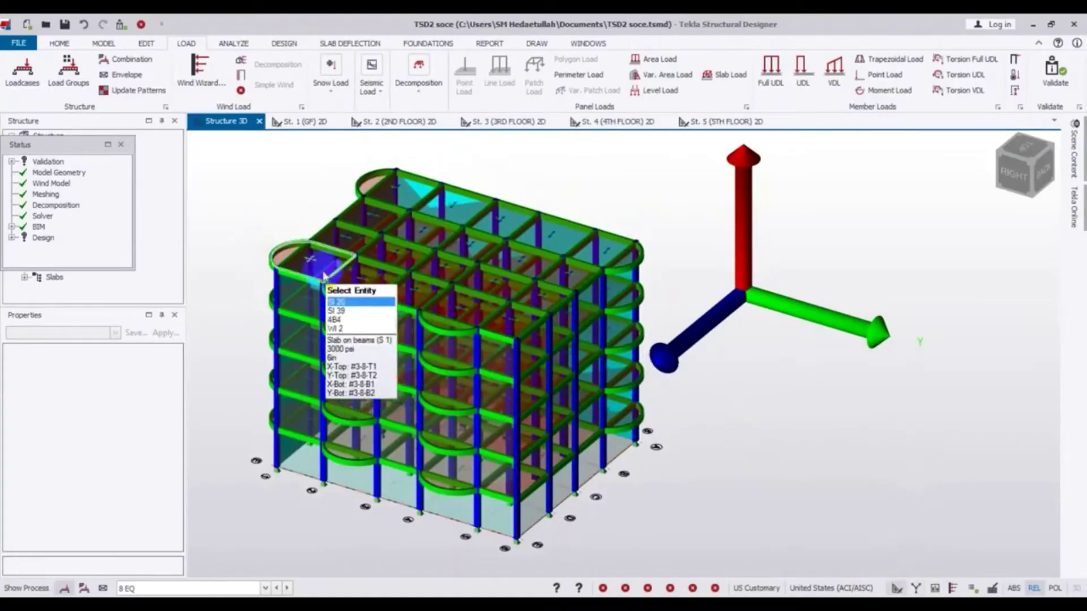
{"action": "mouse_move", "coordinate": [366, 486]}
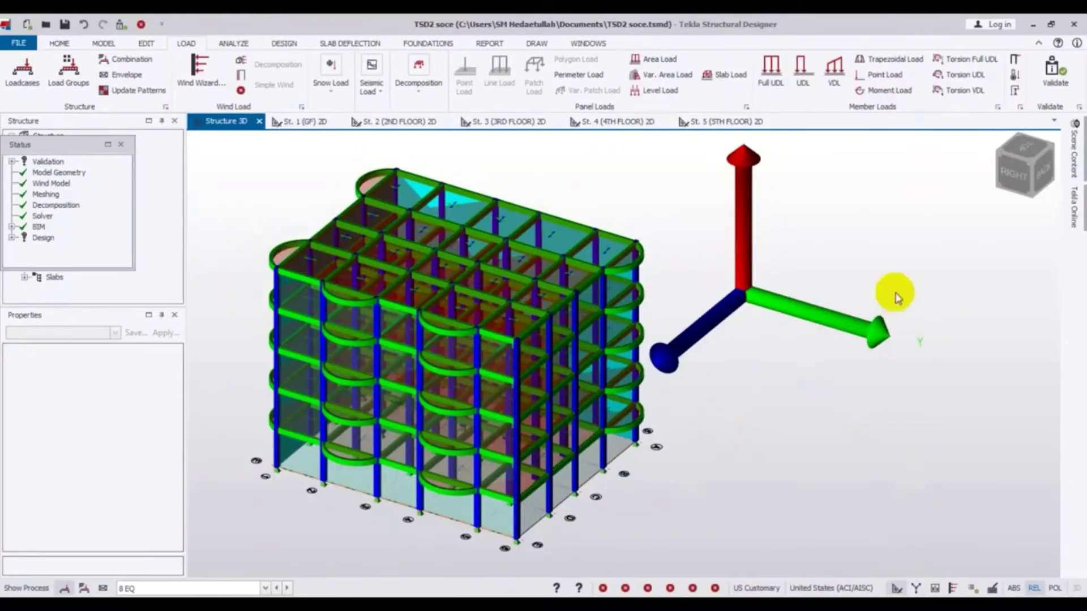
Validate the building model and run Analyze All (Static)
{"action": "left_click", "coordinate": [1057, 69]}
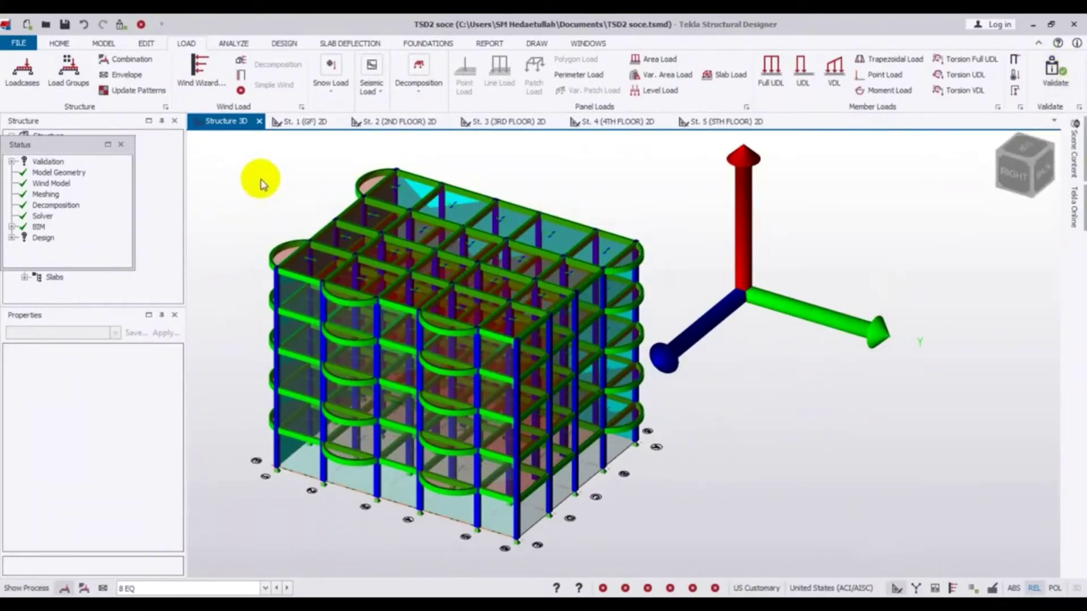
{"action": "left_click", "coordinate": [236, 48]}
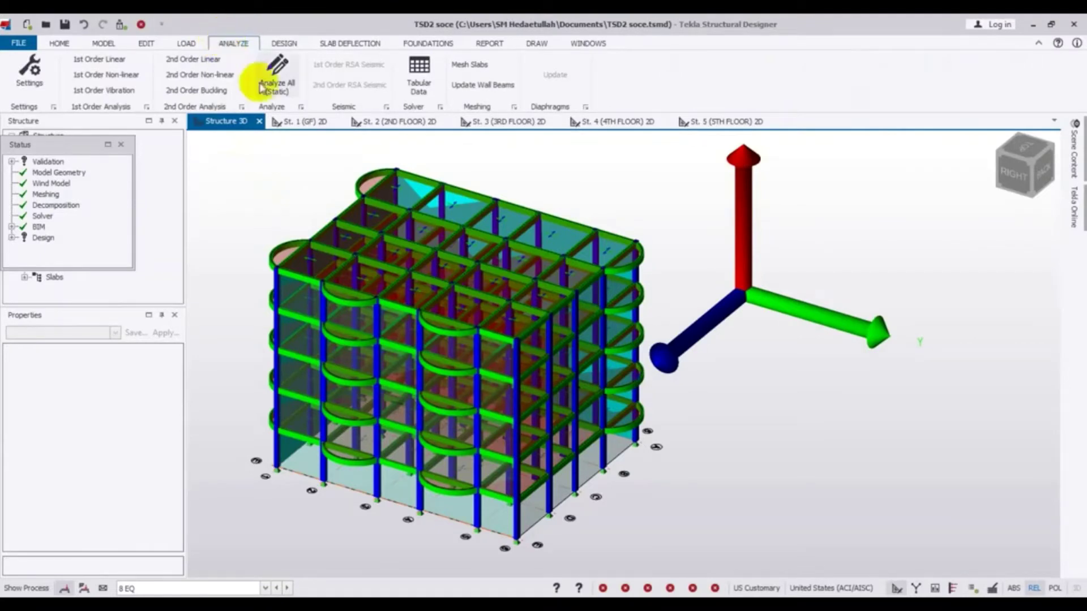
{"action": "left_click", "coordinate": [279, 73]}
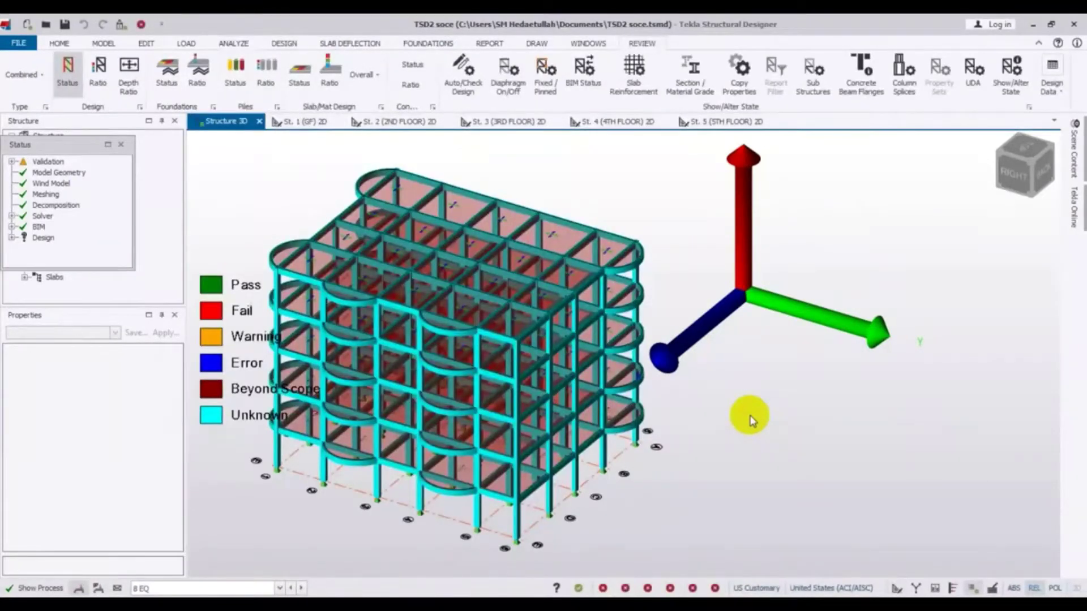
Examine the colour-coded design status of the beams and columns from several sides of the building
{"action": "middle_click_drag", "start_coordinate": [311, 517], "coordinate": [373, 526]}
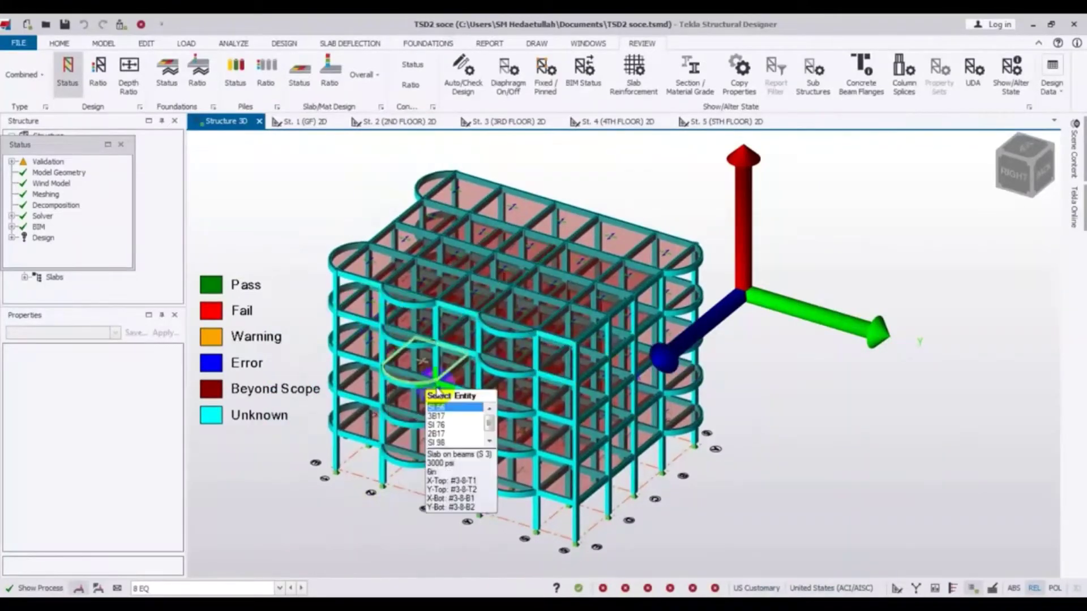
{"action": "middle_click_drag", "start_coordinate": [792, 407], "coordinate": [425, 352]}
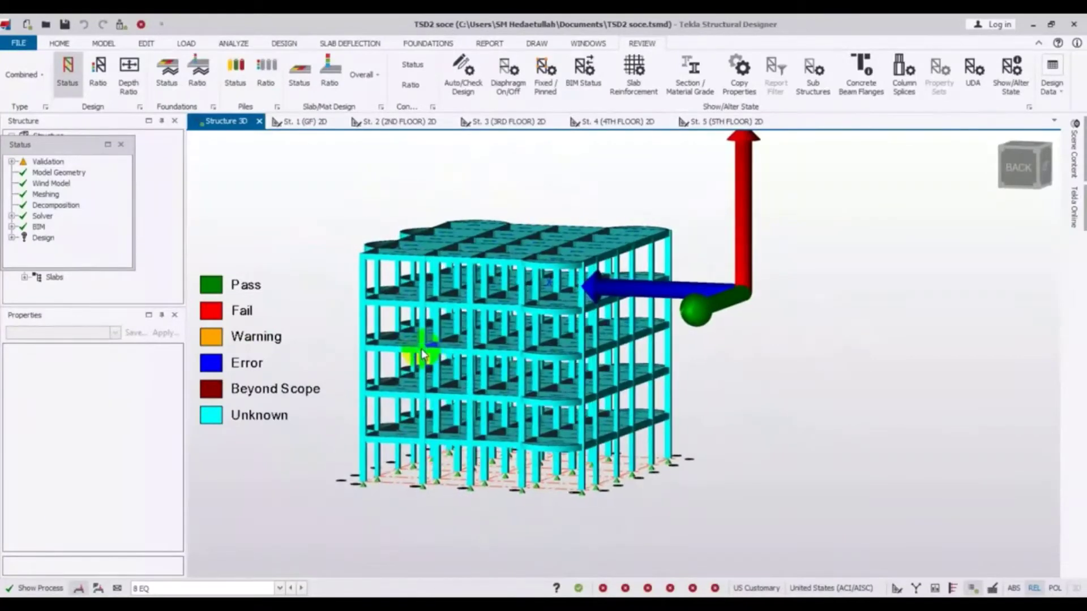
{"action": "mouse_move", "coordinate": [821, 440]}
{"action": "middle_mouse_down"}
{"action": "mouse_move", "coordinate": [815, 432]}
{"action": "mouse_move", "coordinate": [825, 444]}
{"action": "middle_mouse_up"}
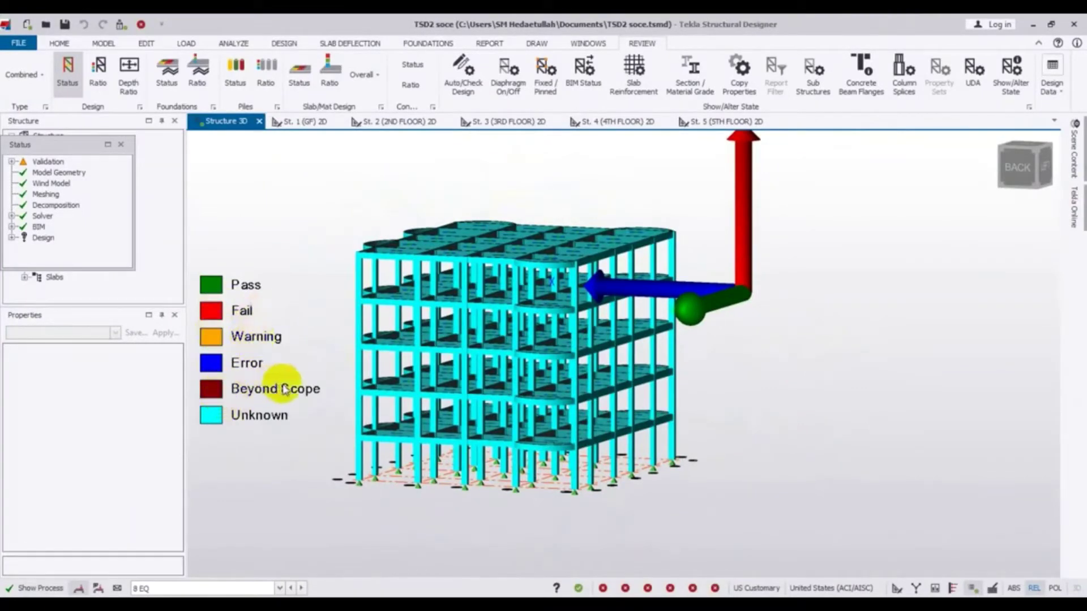
{"action": "middle_click_drag", "start_coordinate": [747, 423], "coordinate": [842, 294]}
{"action": "middle_click_drag", "start_coordinate": [801, 354], "coordinate": [698, 391]}
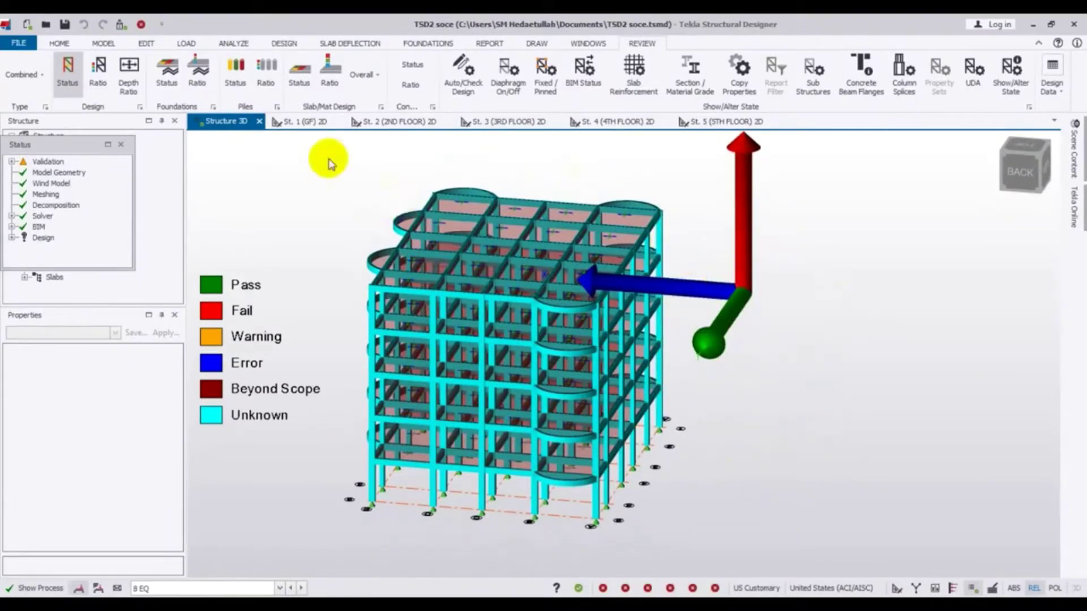
Display the members' utilization ratio on the 3D model, followed by their depth ratio
{"action": "left_click", "coordinate": [100, 68]}
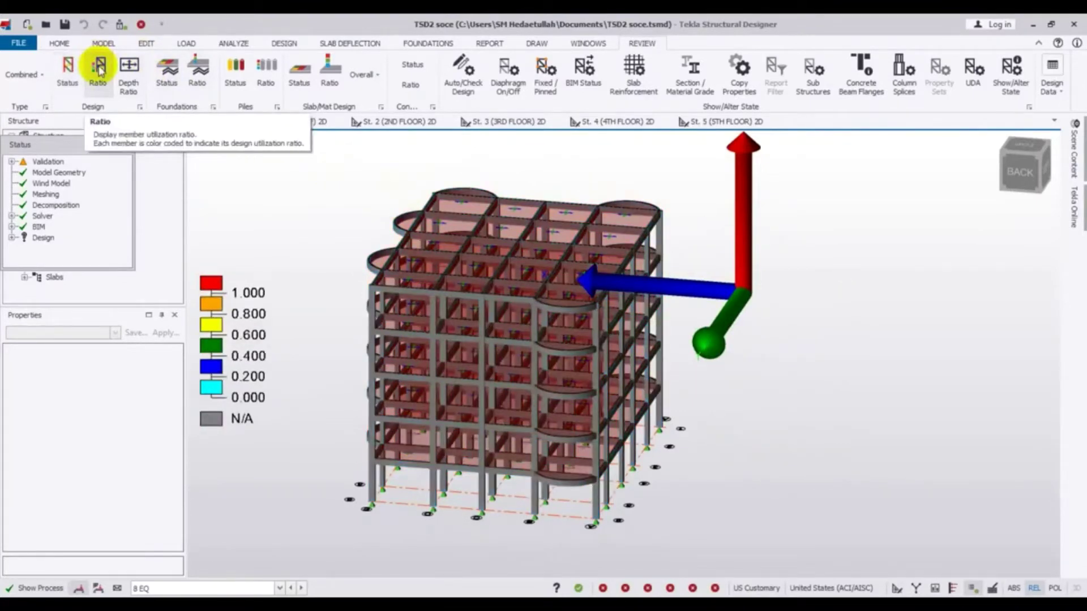
{"action": "middle_click_drag", "start_coordinate": [752, 352], "coordinate": [813, 330]}
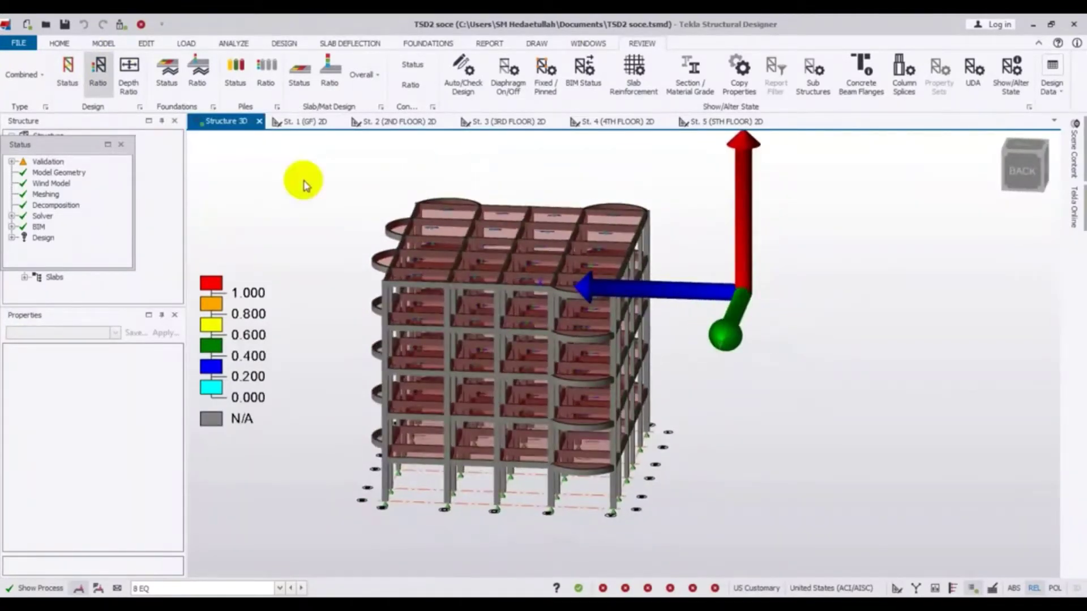
{"action": "left_click", "coordinate": [129, 71]}
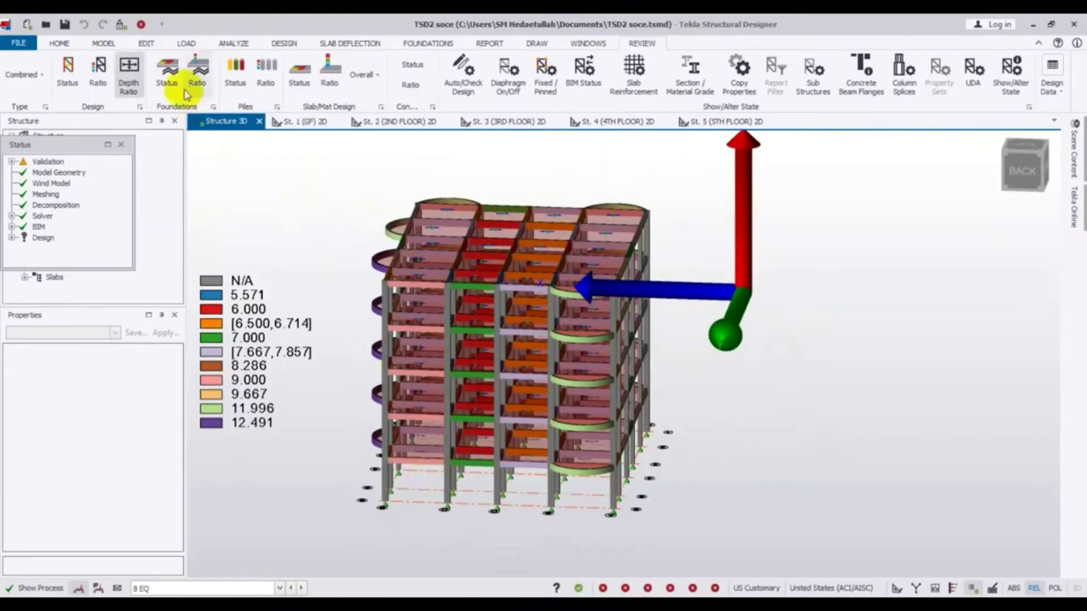
Display the foundation design status and inspect the building from different sides
{"action": "left_click", "coordinate": [168, 69]}
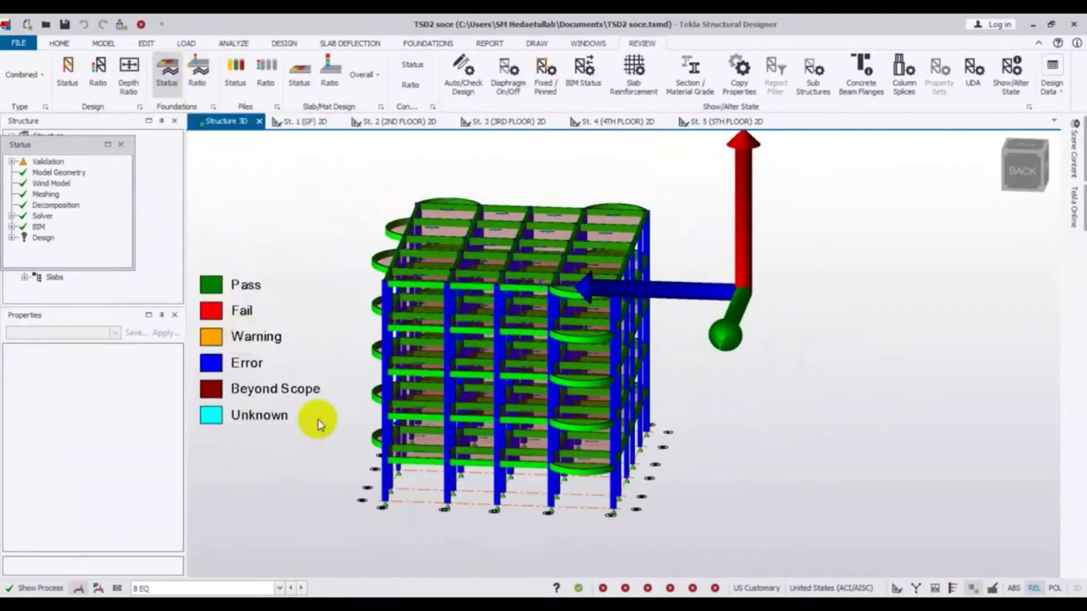
{"action": "middle_click_drag", "start_coordinate": [338, 512], "coordinate": [415, 449]}
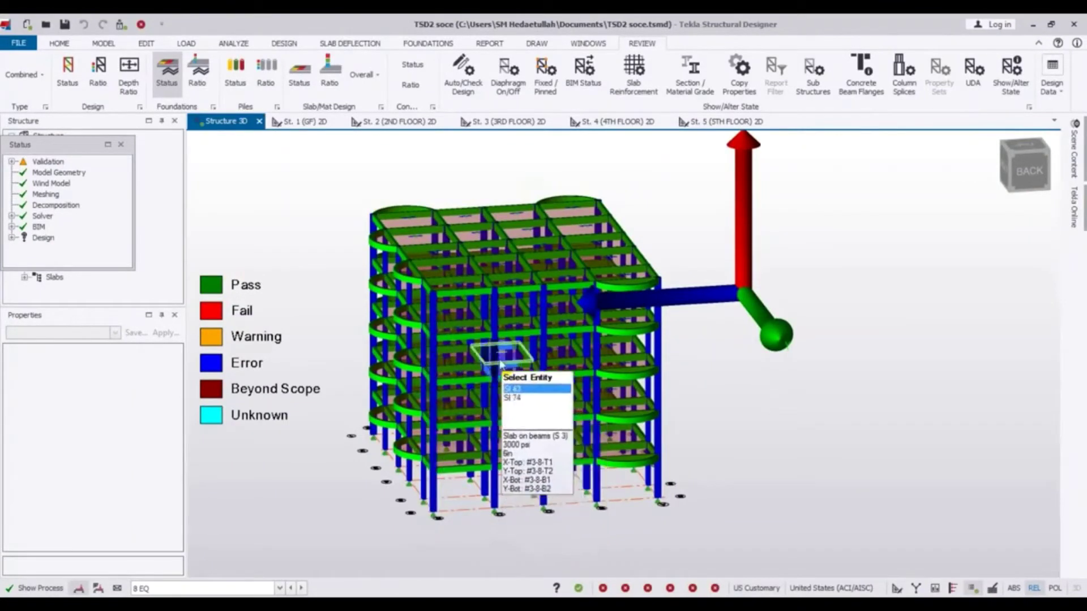
{"action": "left_click", "coordinate": [767, 473]}
{"action": "mouse_move", "coordinate": [767, 473]}
{"action": "middle_mouse_down"}
{"action": "mouse_move", "coordinate": [728, 413]}
{"action": "mouse_move", "coordinate": [765, 489]}
{"action": "middle_mouse_up"}
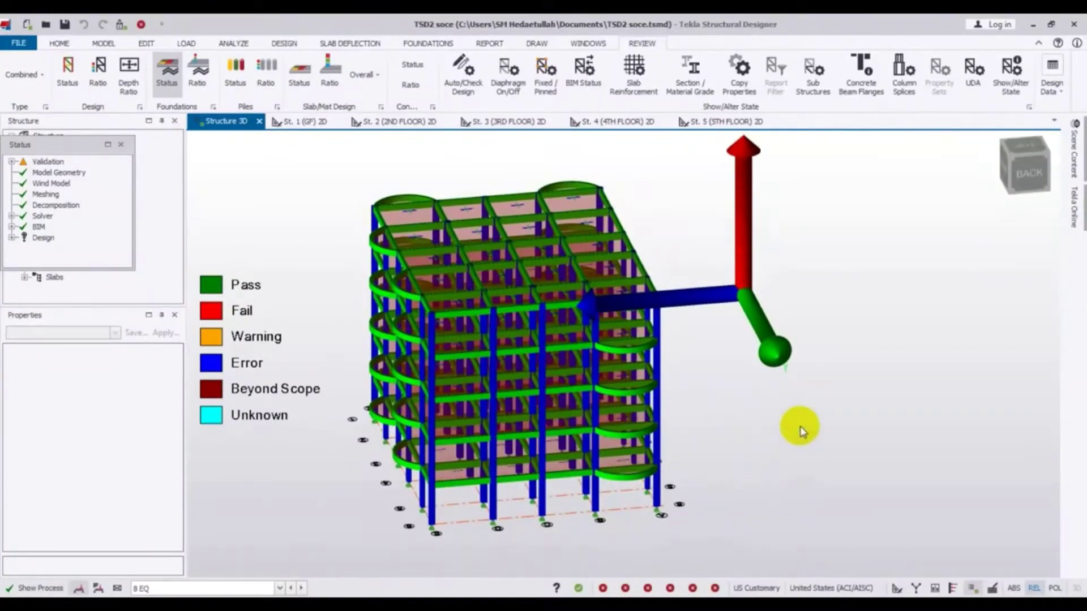
{"action": "middle_click_drag", "start_coordinate": [804, 422], "coordinate": [677, 431]}
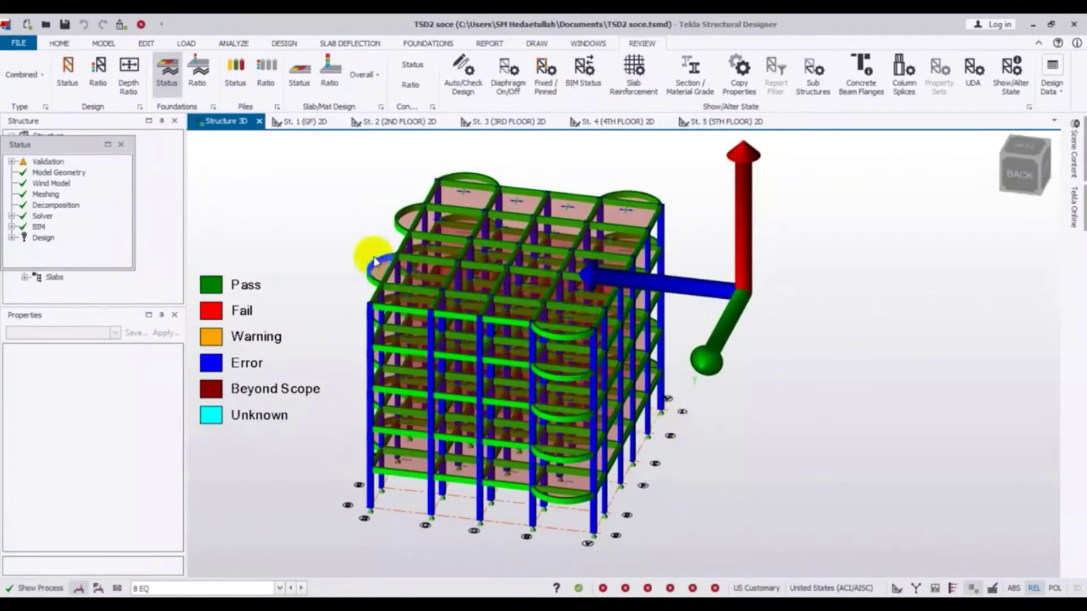
Switch the review colouring back to the members' design status
{"action": "right_click", "coordinate": [235, 77]}
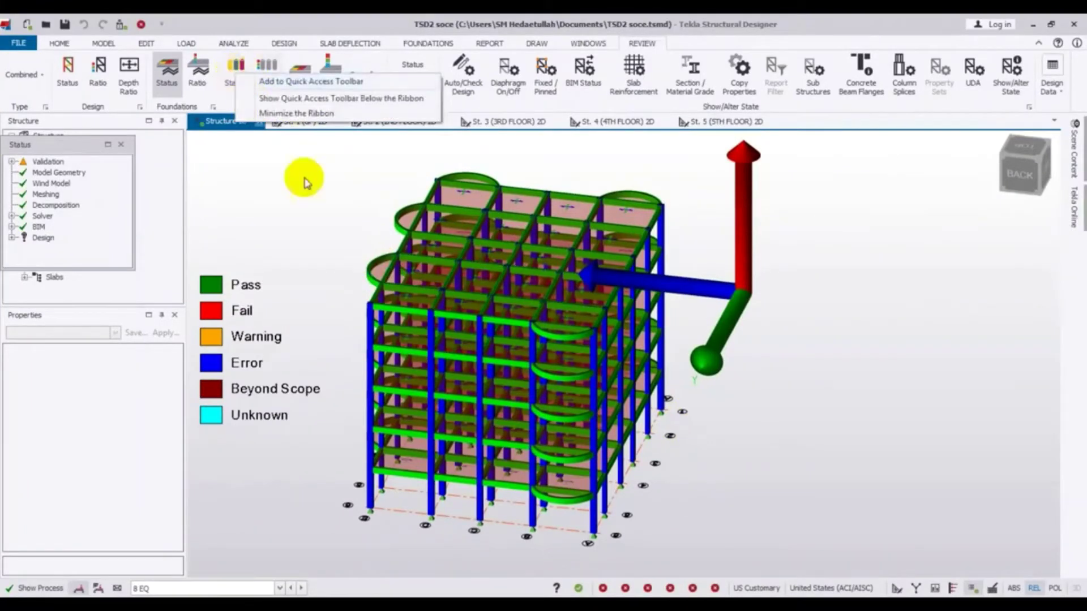
{"action": "left_click", "coordinate": [328, 218]}
{"action": "right_click", "coordinate": [226, 83]}
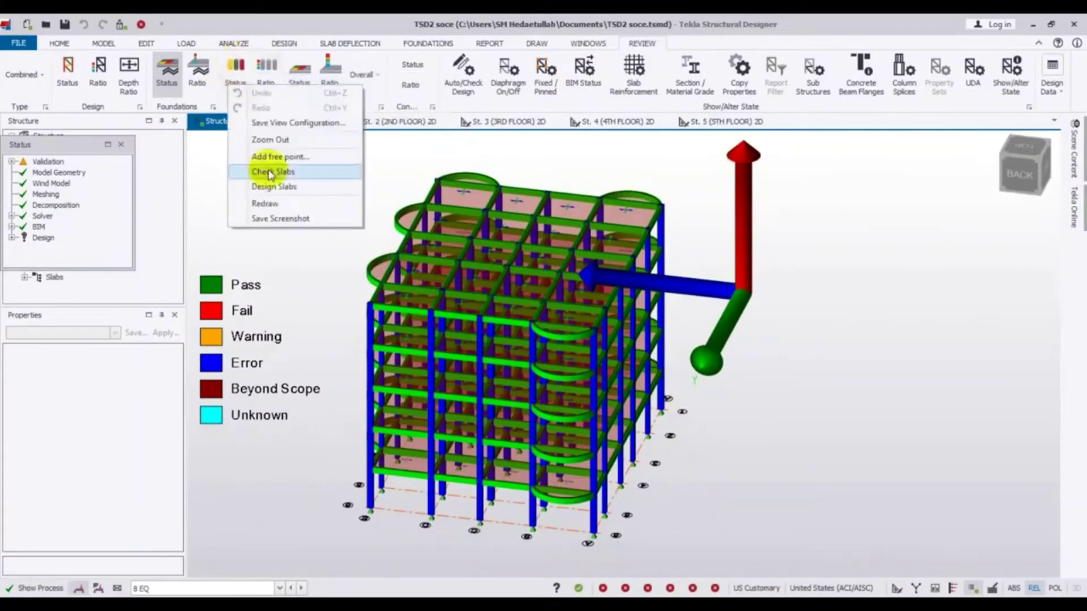
{"action": "left_click", "coordinate": [314, 284]}
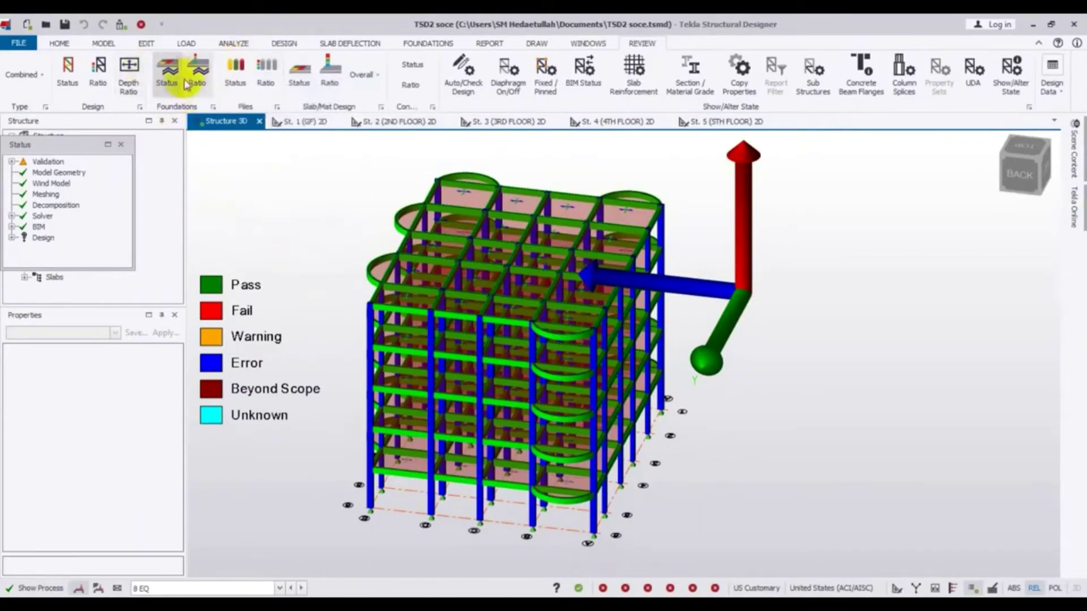
{"action": "left_click", "coordinate": [68, 67]}
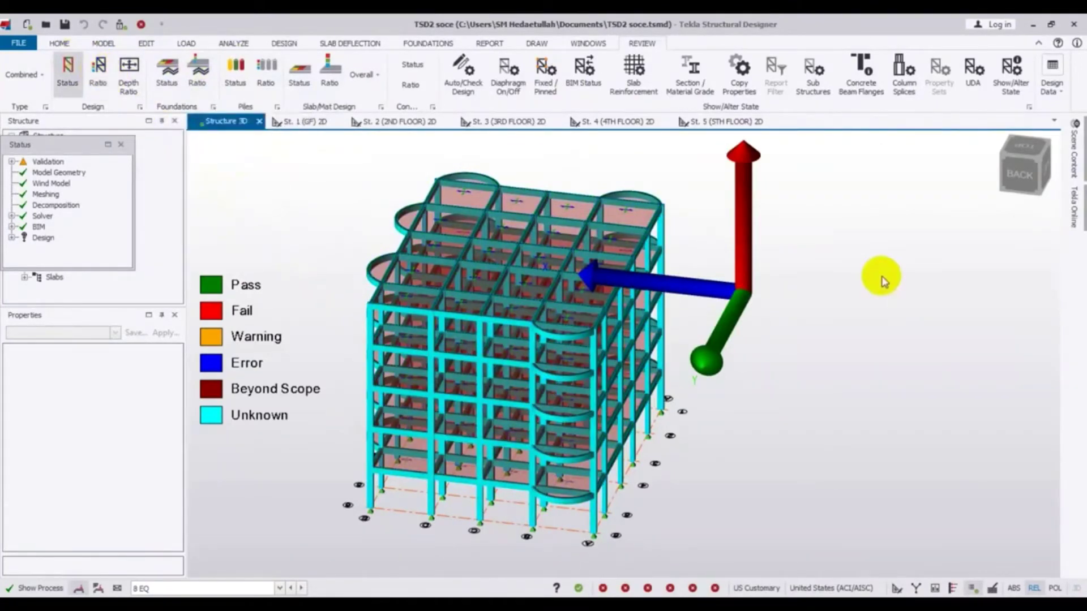
Check the total support reactions for loadcase 8 EQ in the results view, turn them off and return to the review view
{"action": "left_click", "coordinate": [935, 590]}
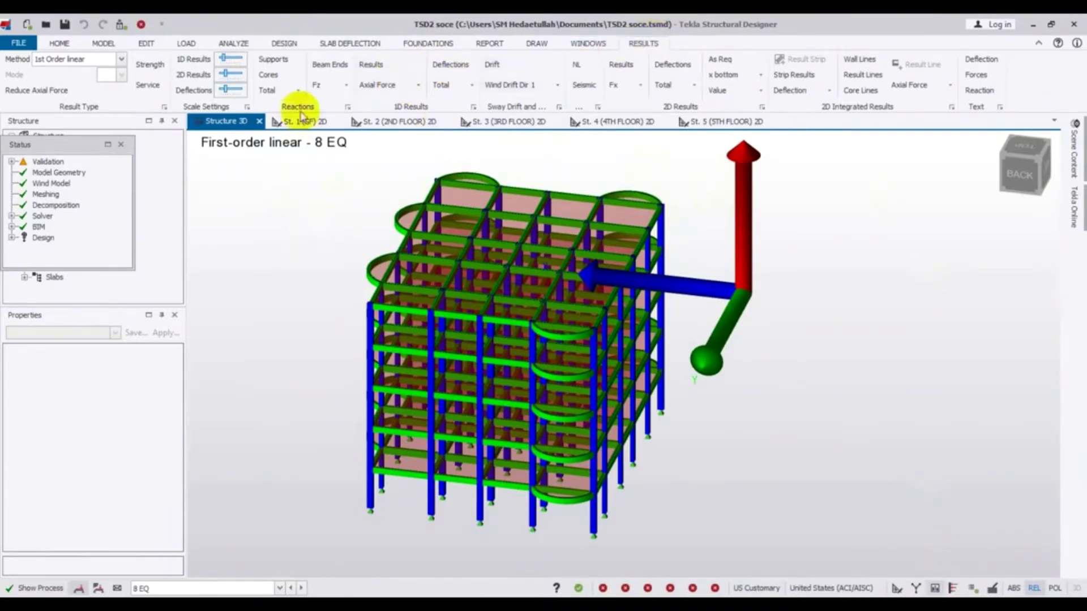
{"action": "left_click", "coordinate": [277, 60]}
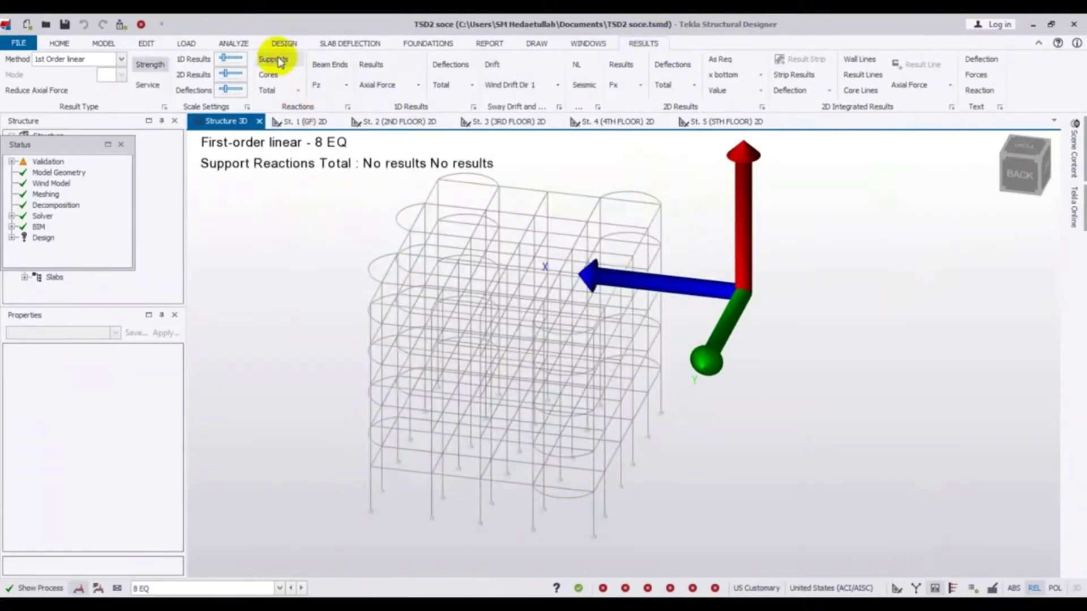
{"action": "left_click", "coordinate": [277, 60]}
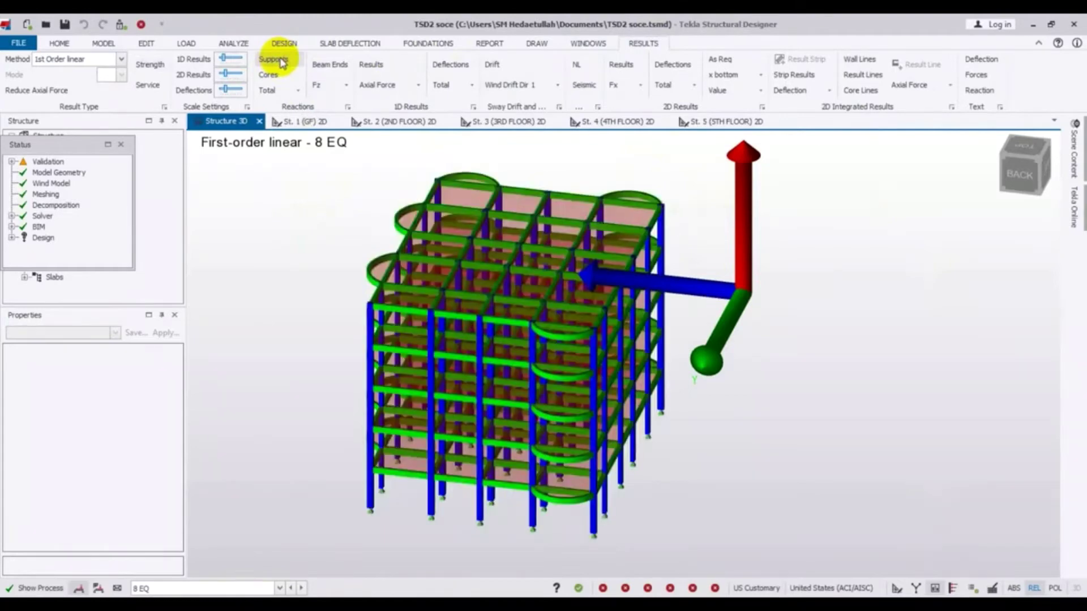
{"action": "mouse_move", "coordinate": [285, 347]}
{"action": "left_mouse_down"}
{"action": "mouse_move", "coordinate": [337, 319]}
{"action": "mouse_move", "coordinate": [303, 345]}
{"action": "left_mouse_up"}
{"action": "middle_click_drag", "start_coordinate": [302, 344], "coordinate": [250, 262]}
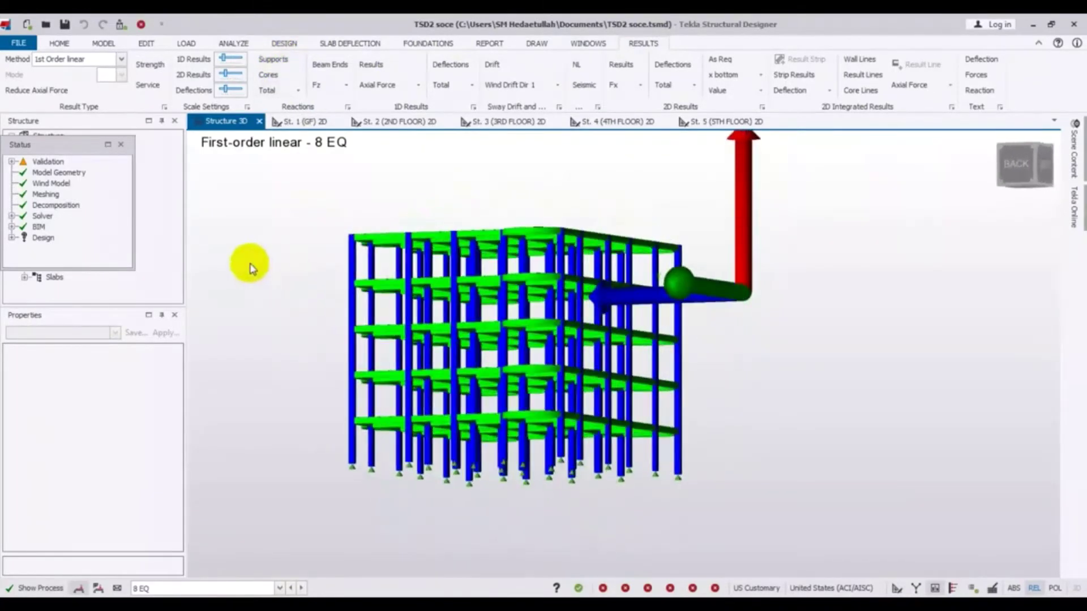
{"action": "middle_click_drag", "start_coordinate": [218, 445], "coordinate": [593, 468]}
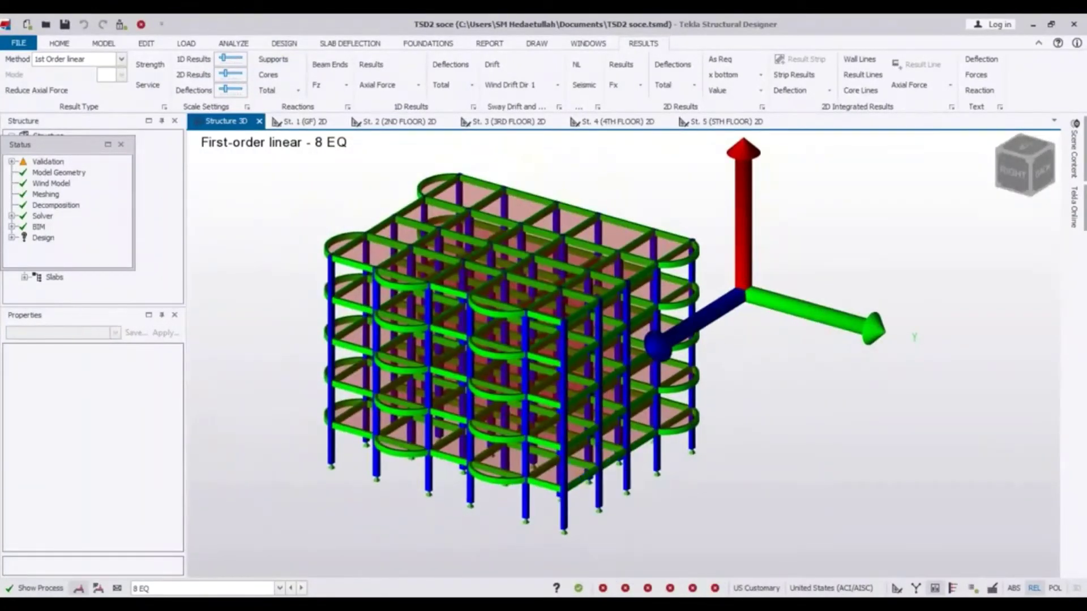
{"action": "left_click", "coordinate": [974, 589]}
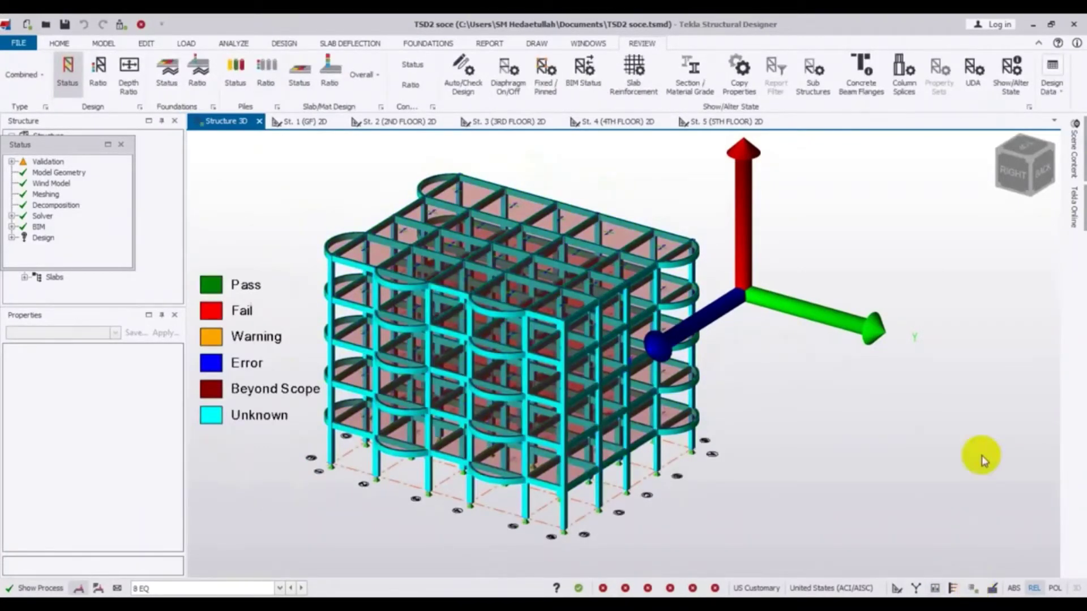
Check the tabular design summary of the concrete columns, close it and return to the 3D structure view
{"action": "left_click", "coordinate": [1061, 95]}
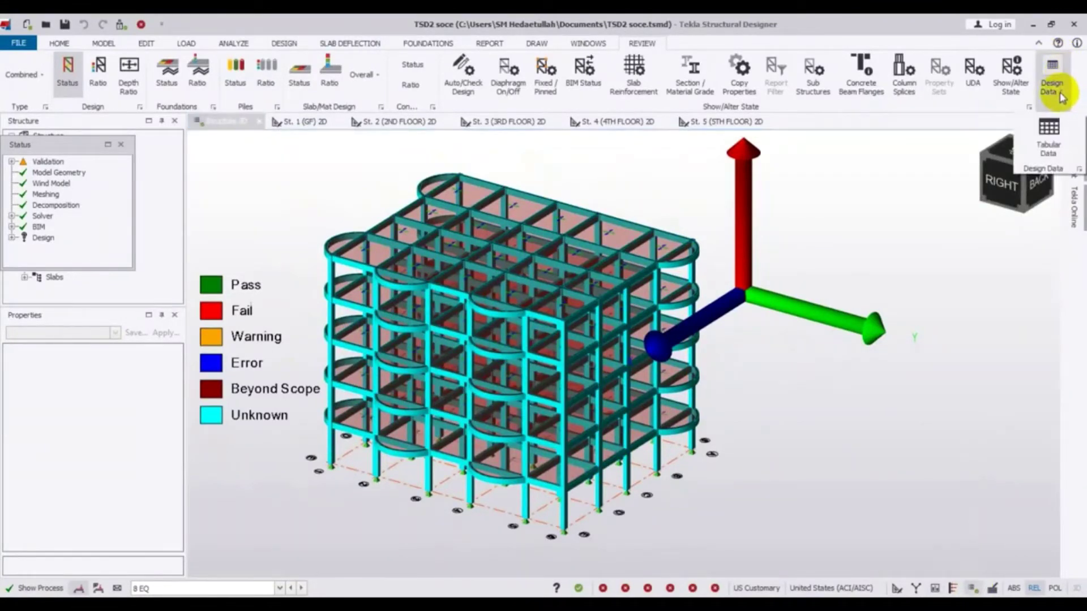
{"action": "left_click", "coordinate": [1050, 134]}
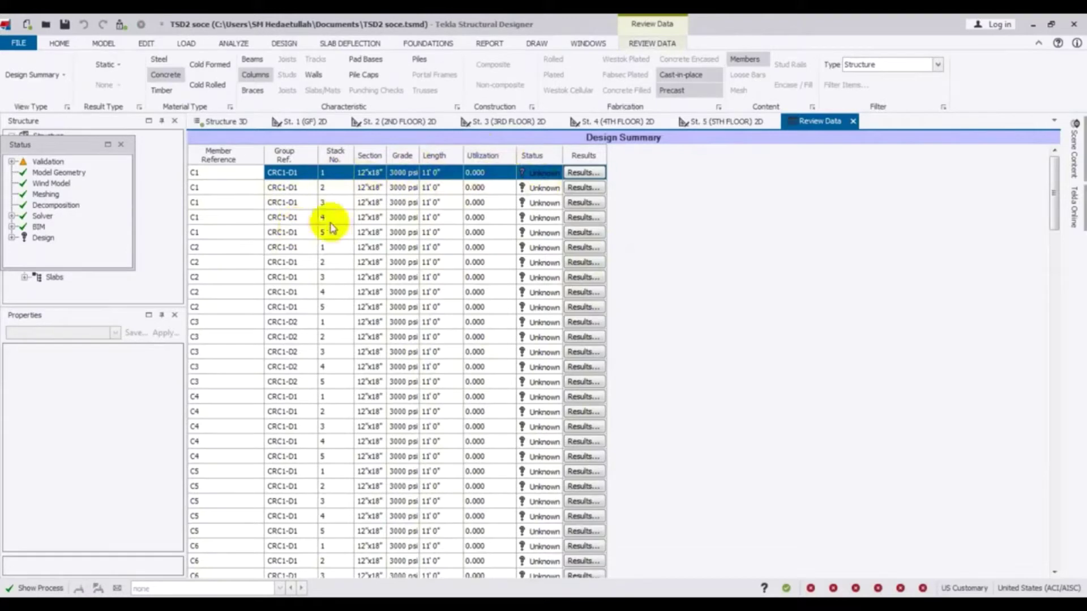
{"action": "left_click", "coordinate": [854, 122]}
{"action": "left_click", "coordinate": [729, 121]}
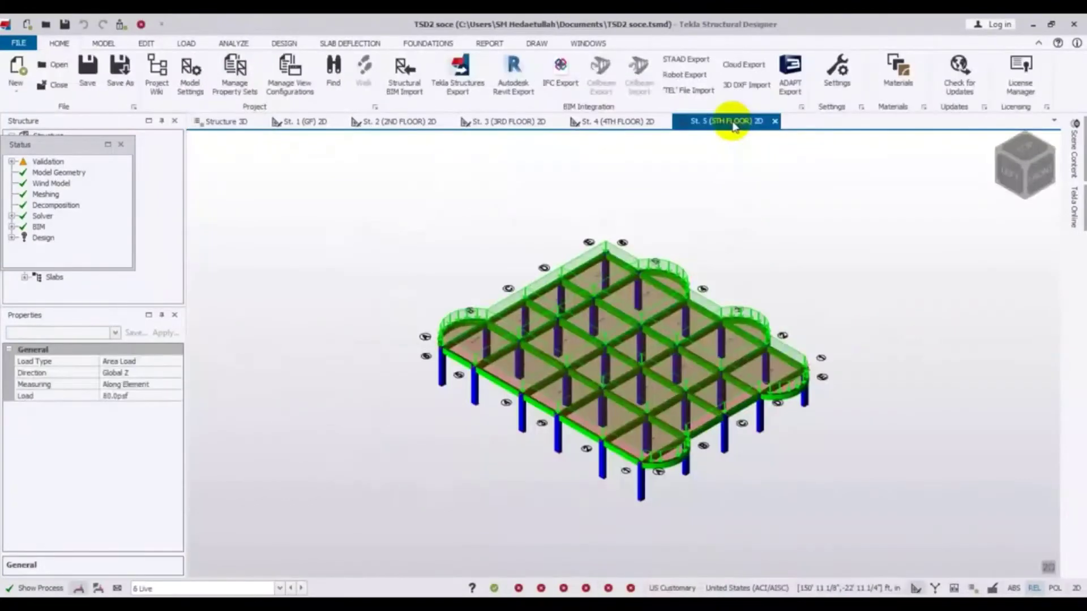
{"action": "left_click", "coordinate": [242, 124]}
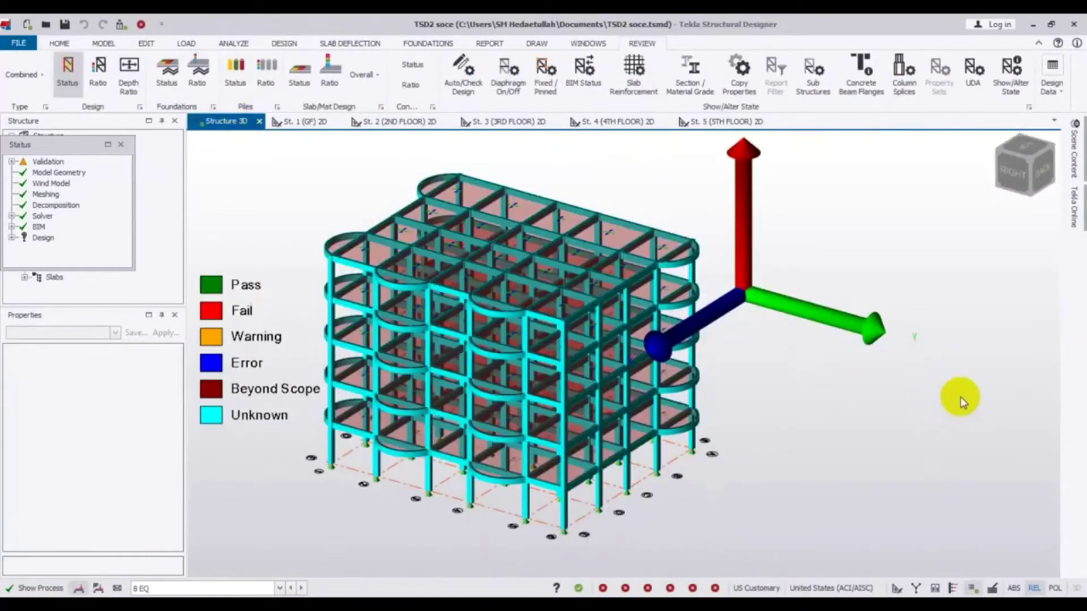
Review the slab panels' bottom X-bar reinforcement from several sides of the building, and bring up the slab deflection view
{"action": "left_click", "coordinate": [633, 68]}
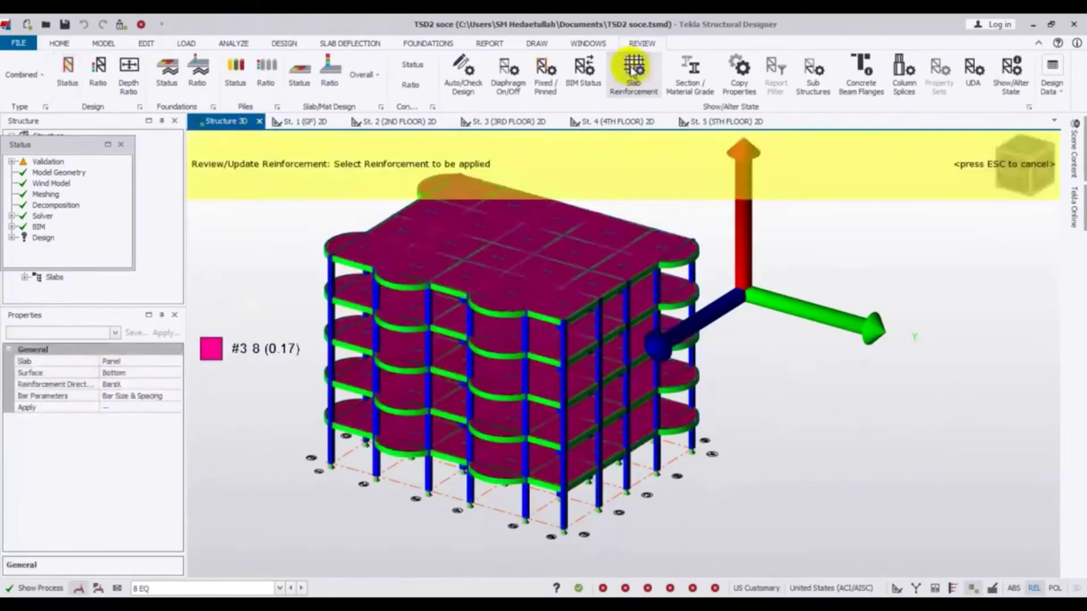
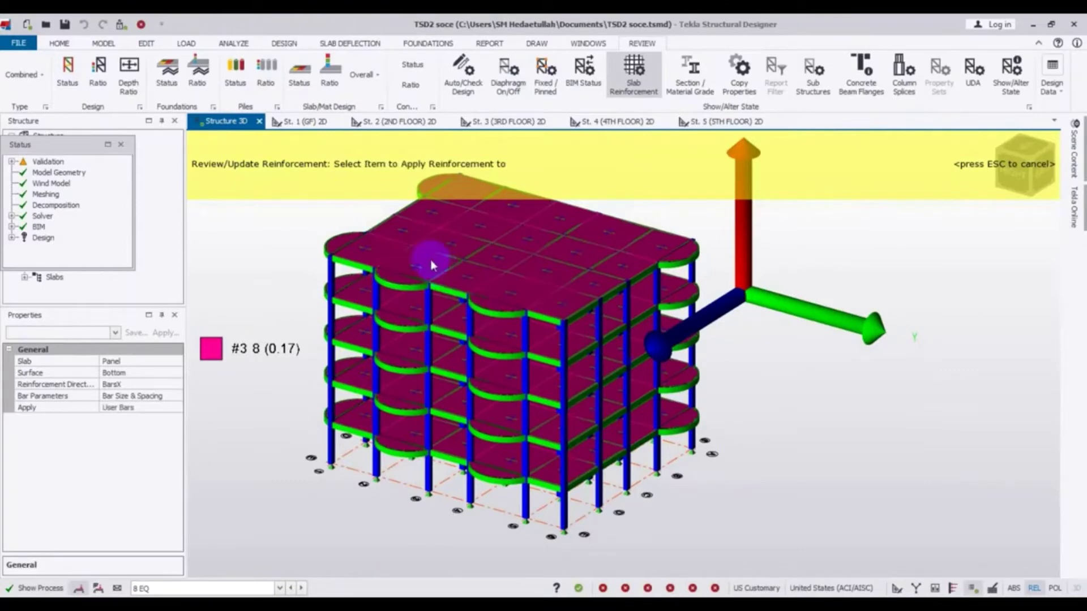
{"action": "left_click", "coordinate": [431, 265]}
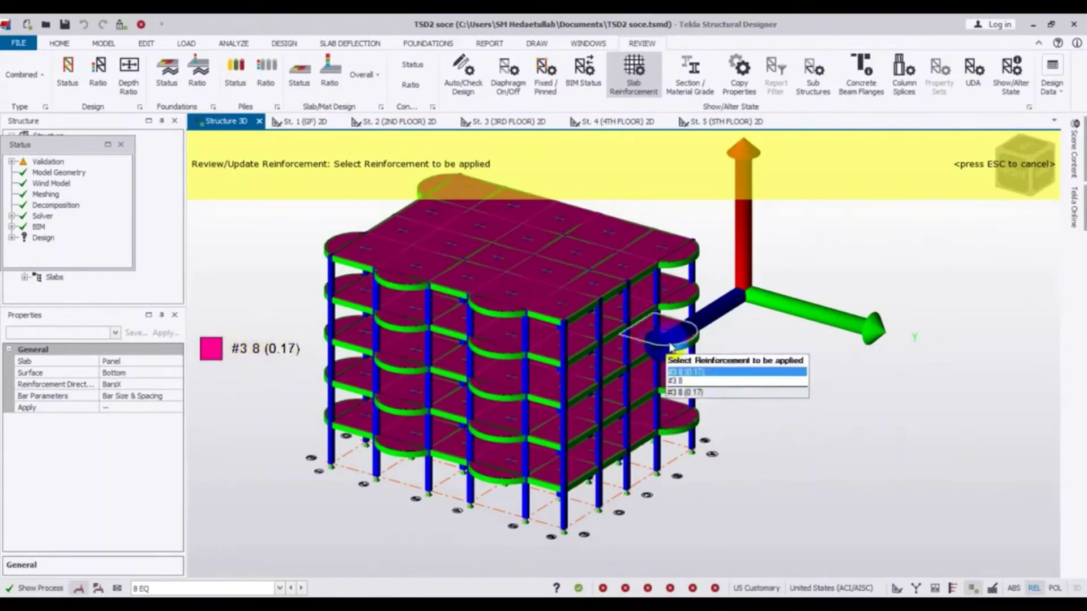
{"action": "middle_click_drag", "start_coordinate": [776, 340], "coordinate": [861, 383]}
{"action": "mouse_move", "coordinate": [517, 329]}
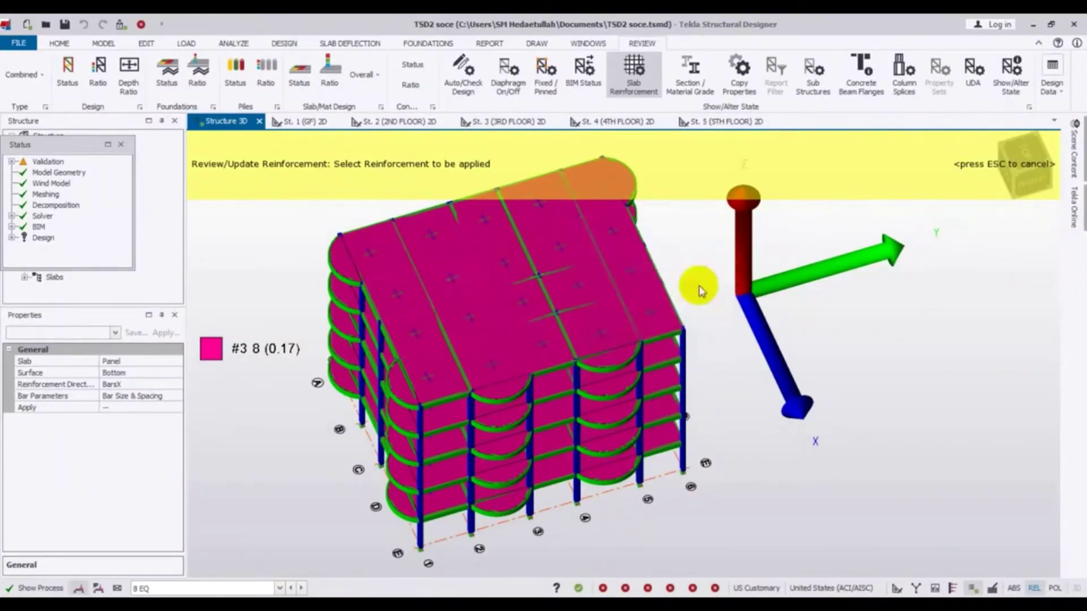
{"action": "middle_click_drag", "start_coordinate": [745, 436], "coordinate": [604, 402]}
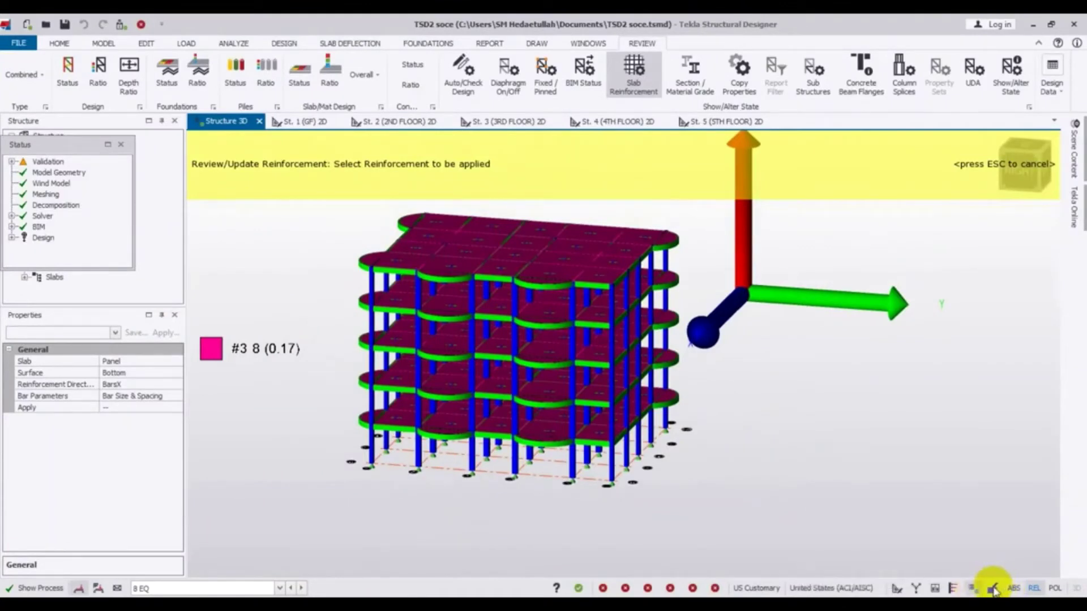
{"action": "key", "text": "Escape"}
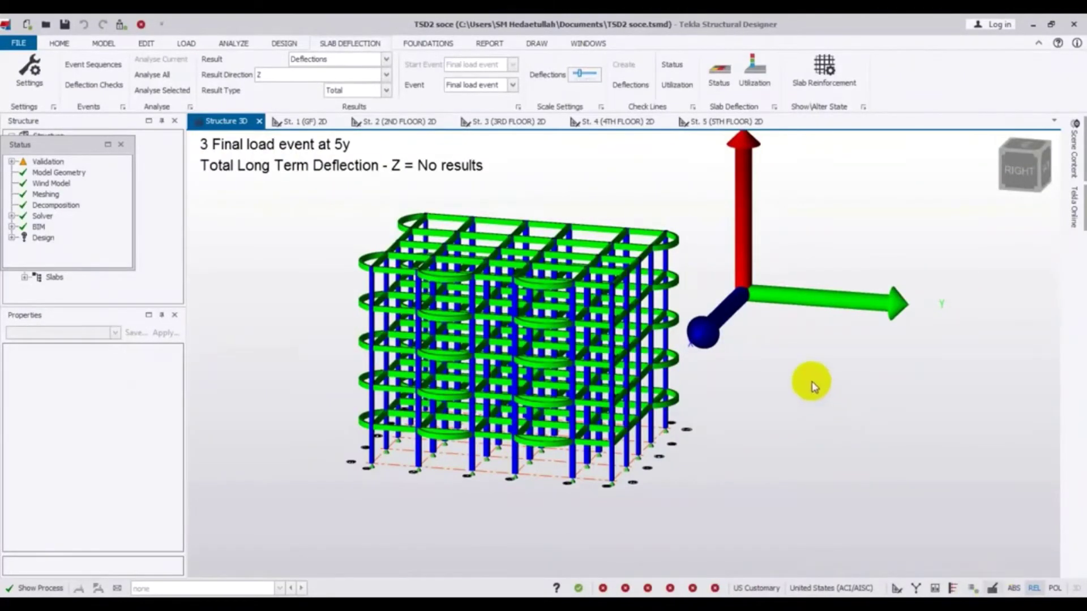
{"action": "middle_click_drag", "start_coordinate": [808, 381], "coordinate": [716, 377]}
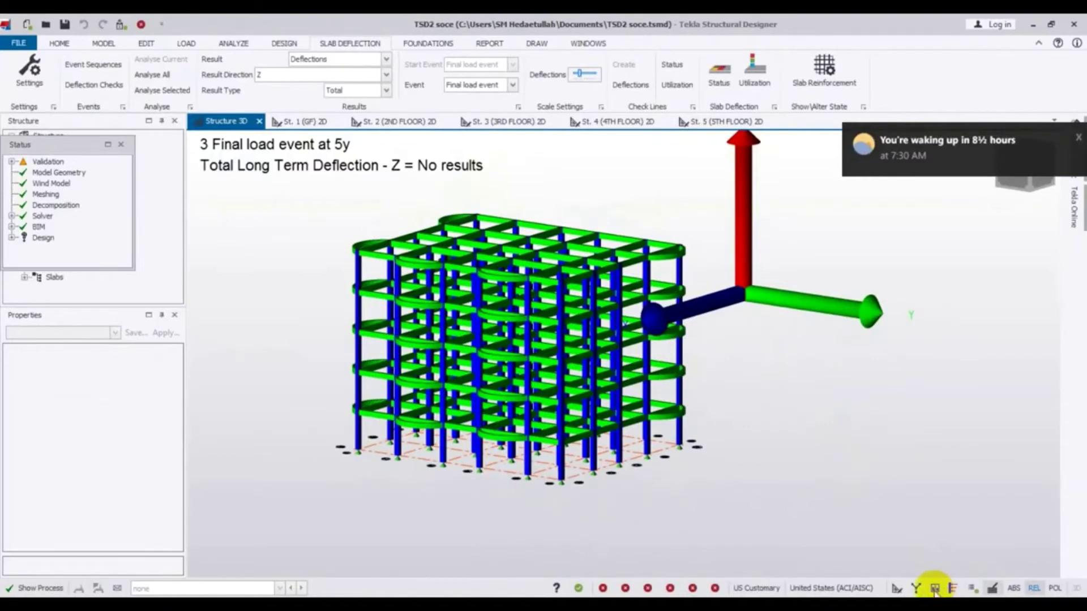
Show the beam end reactions for loadcase 8 EQ in the results view and set their component to Torsion (Mx)
{"action": "left_click", "coordinate": [935, 589]}
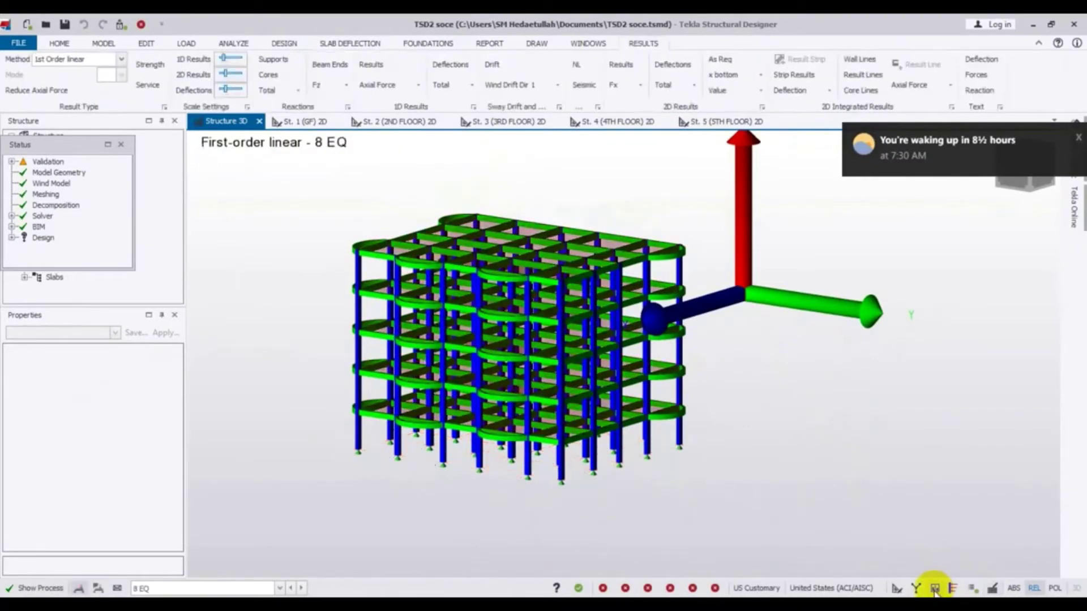
{"action": "left_click", "coordinate": [322, 88]}
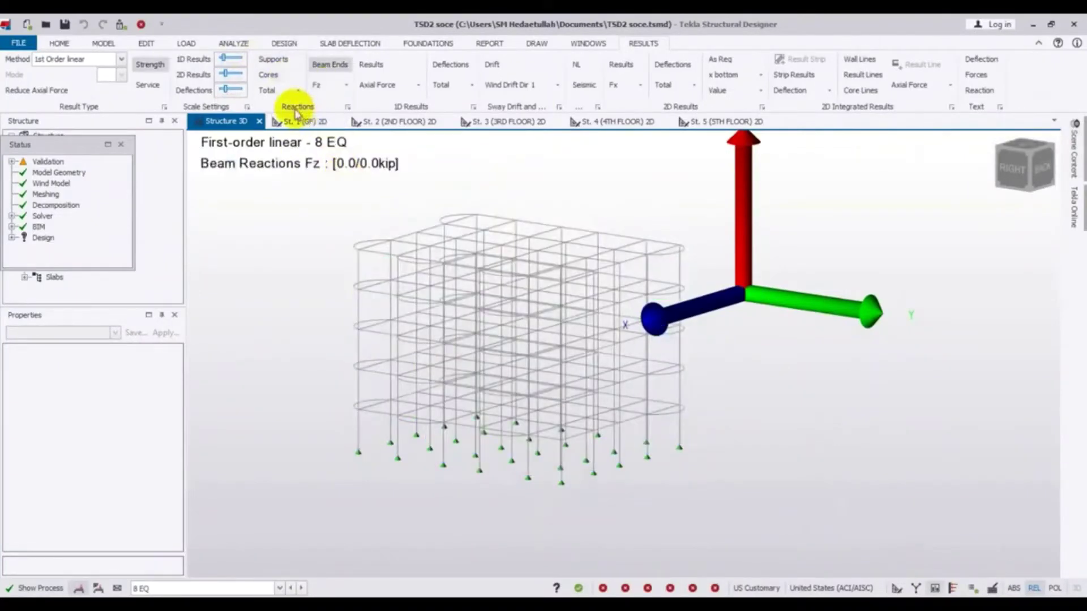
{"action": "left_click", "coordinate": [347, 85]}
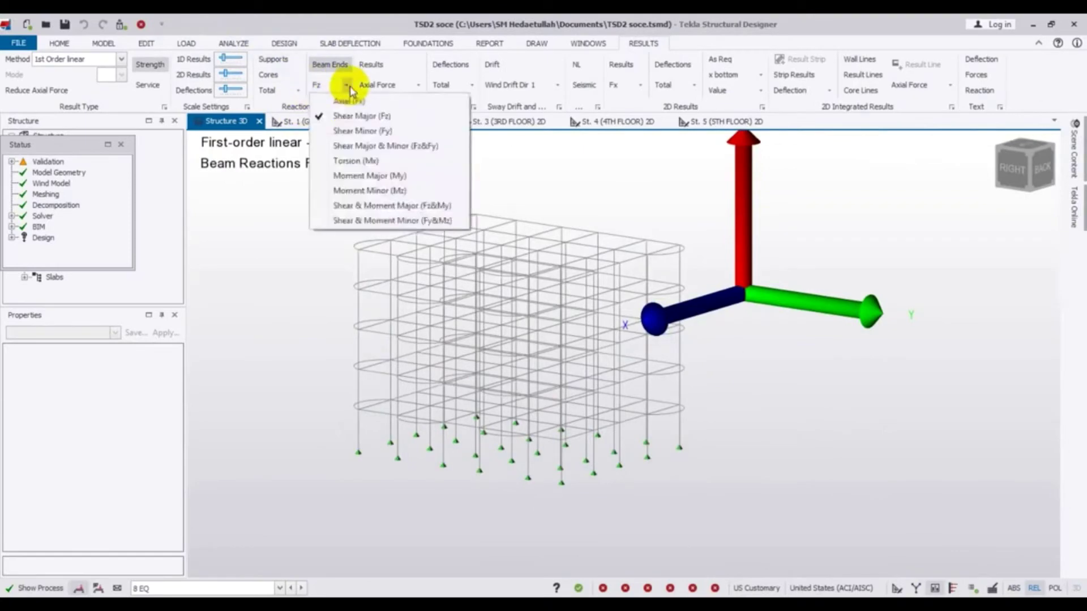
{"action": "left_click", "coordinate": [368, 161]}
{"action": "middle_click_drag", "start_coordinate": [287, 267], "coordinate": [368, 329]}
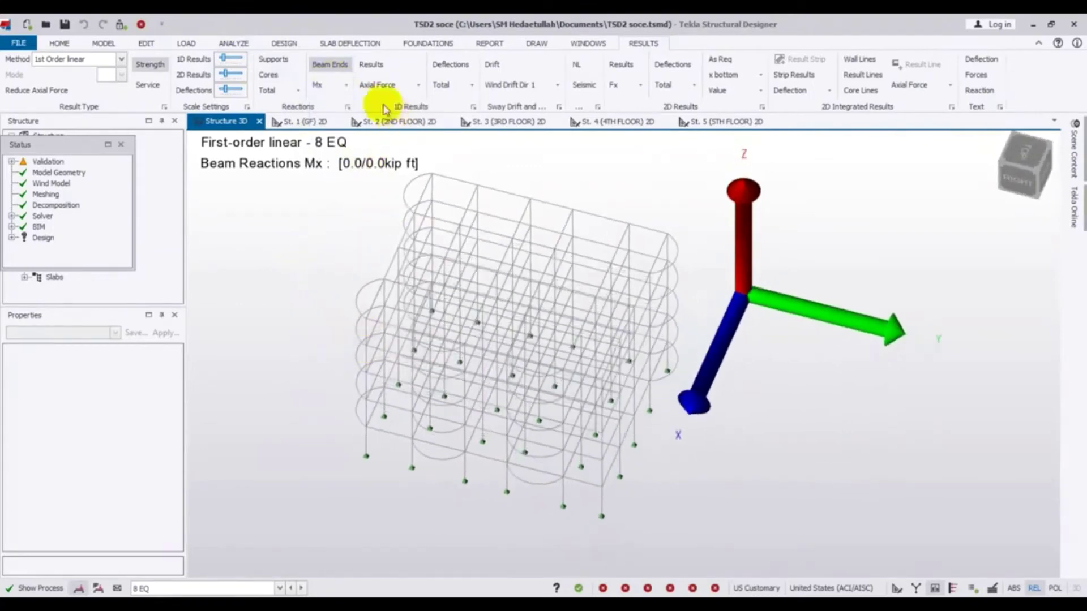
Set the displayed beam end reactions to Shear Major (Fz) and view the frame from another side
{"action": "left_click", "coordinate": [347, 86]}
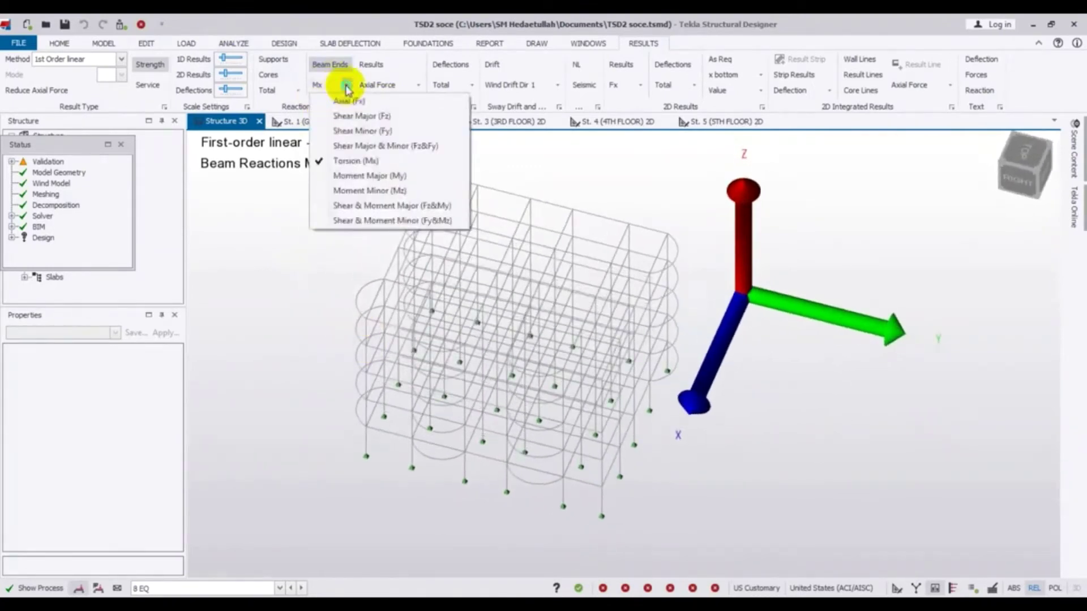
{"action": "right_click", "coordinate": [347, 88]}
{"action": "left_click", "coordinate": [347, 86]}
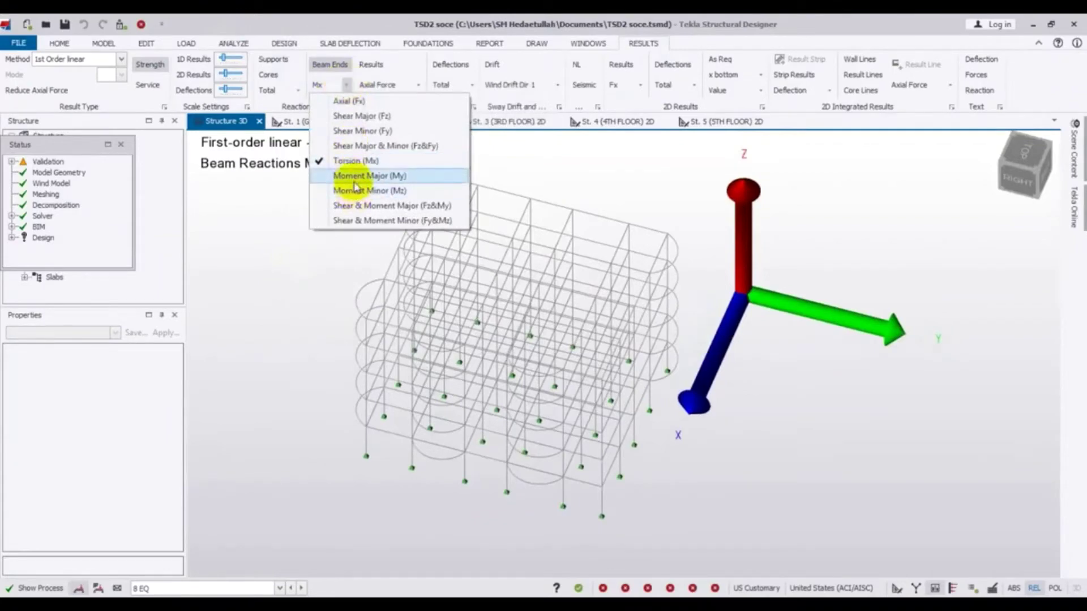
{"action": "left_click", "coordinate": [355, 122]}
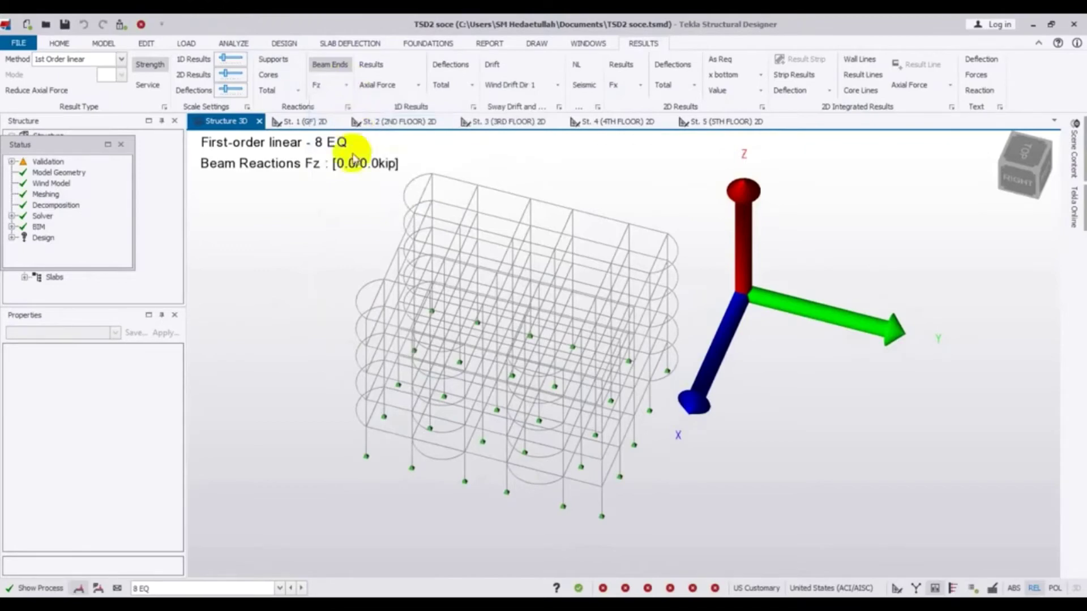
{"action": "middle_click_drag", "start_coordinate": [316, 381], "coordinate": [764, 403]}
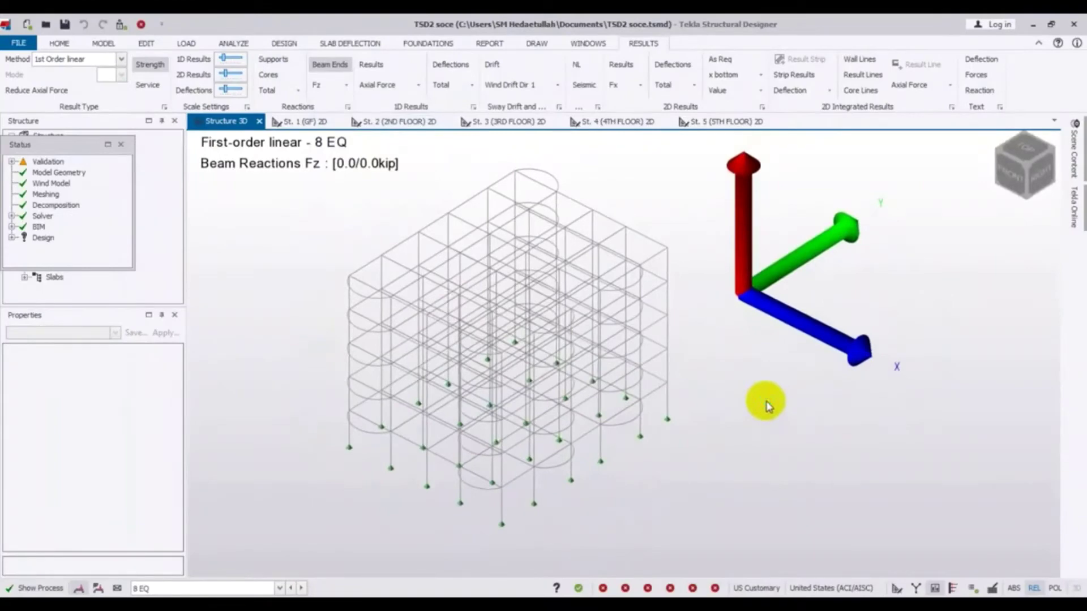
Set the loadcase for the displayed results to 3 Dead
{"action": "left_click", "coordinate": [280, 588]}
{"action": "left_click", "coordinate": [174, 518]}
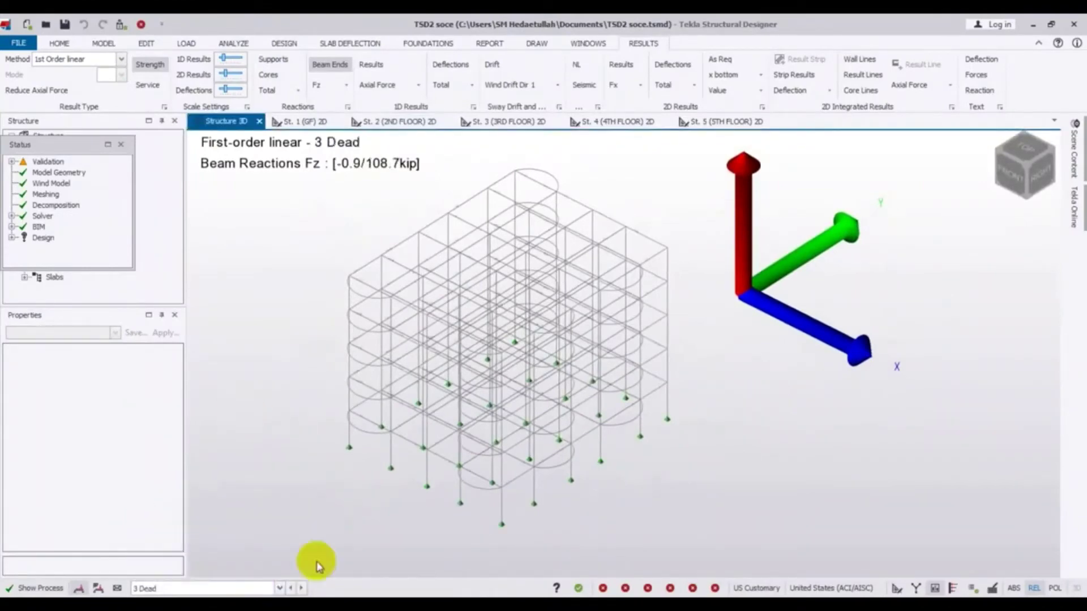
{"action": "left_click", "coordinate": [280, 589]}
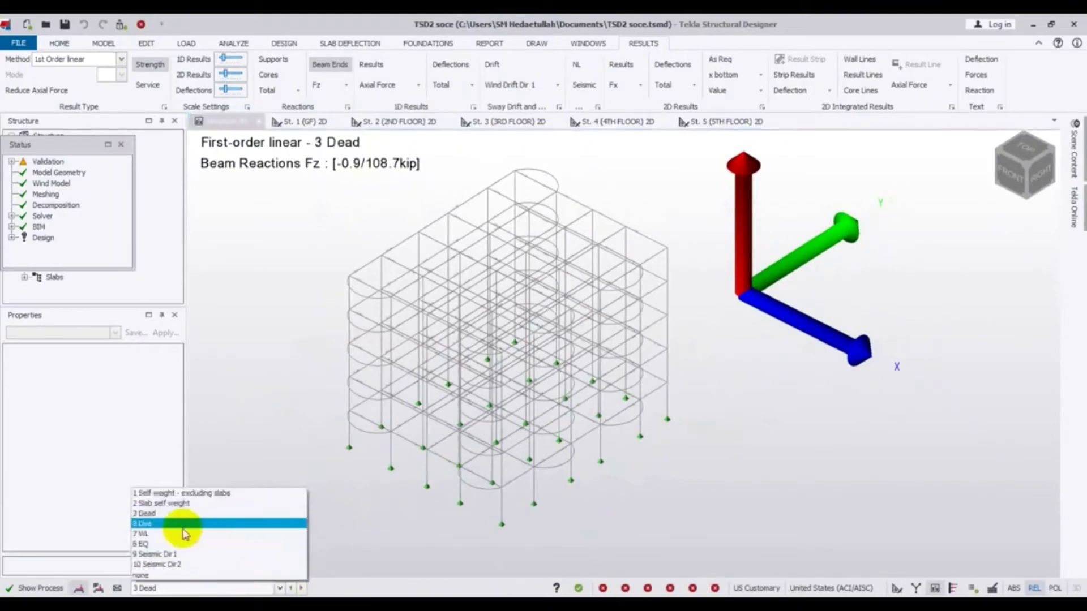
{"action": "left_click", "coordinate": [157, 517]}
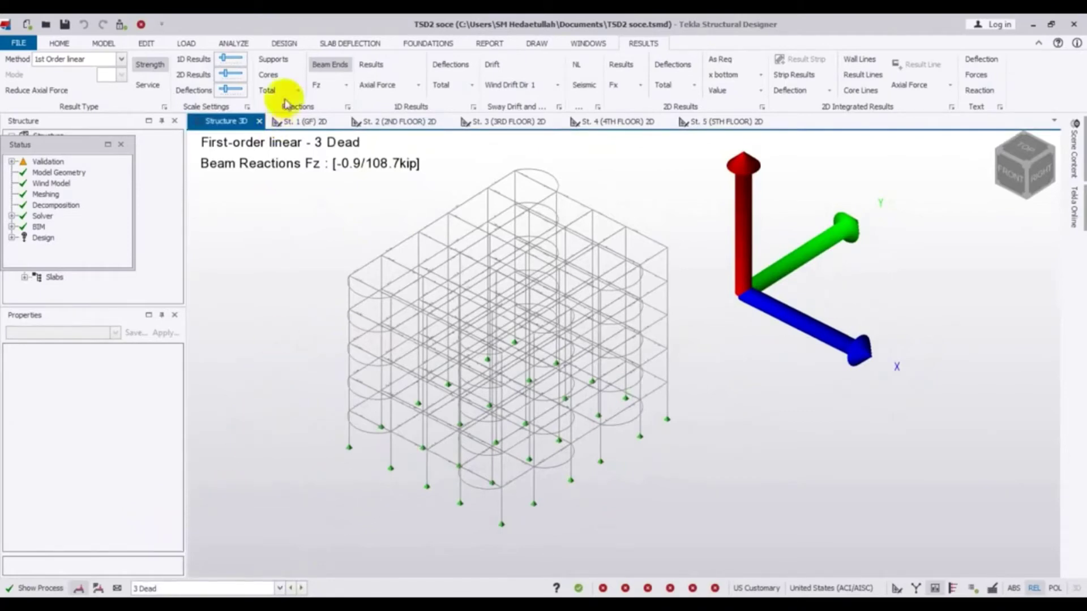
Add the total support reactions to the display and examine the forces at a corner support and the beam end values up close
{"action": "left_click", "coordinate": [274, 59]}
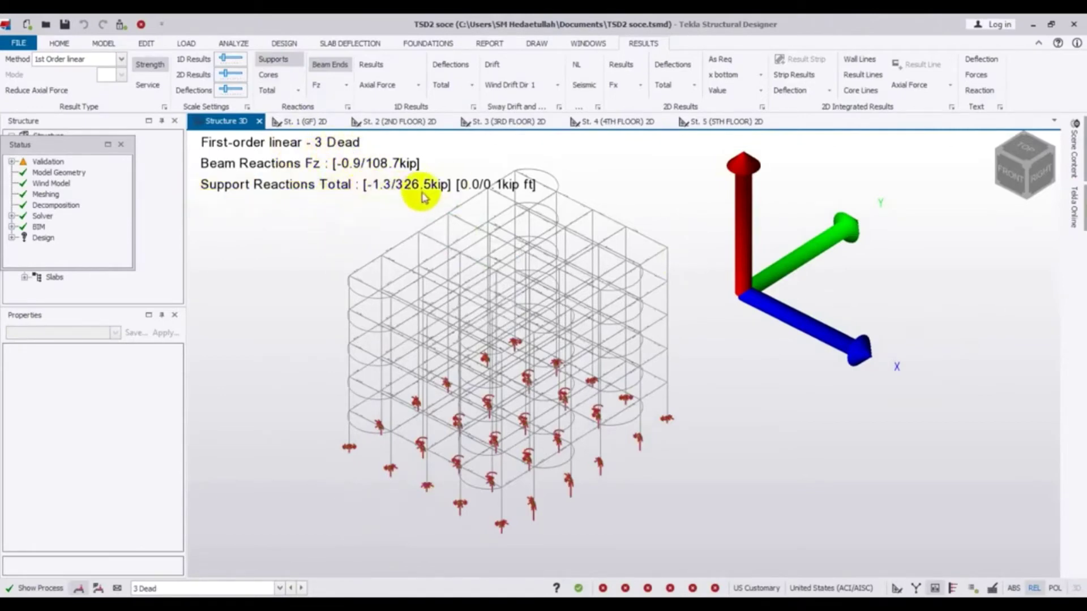
{"action": "scroll", "coordinate": [512, 542], "scroll_direction": "up", "scroll_amount": 5}
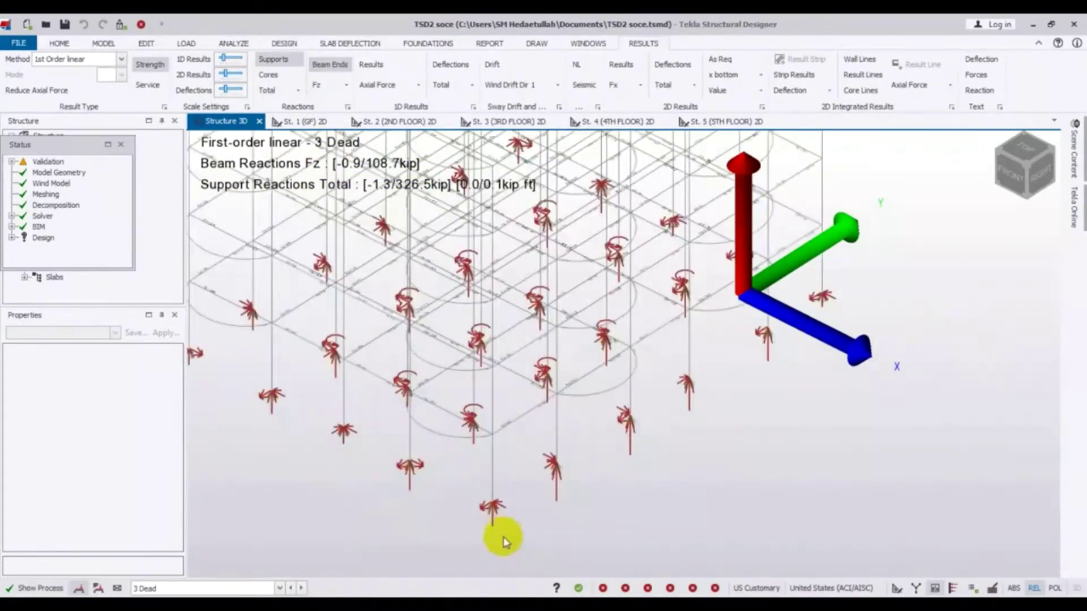
{"action": "scroll", "coordinate": [501, 533], "scroll_direction": "up", "scroll_amount": 6}
{"action": "left_click", "coordinate": [507, 451]}
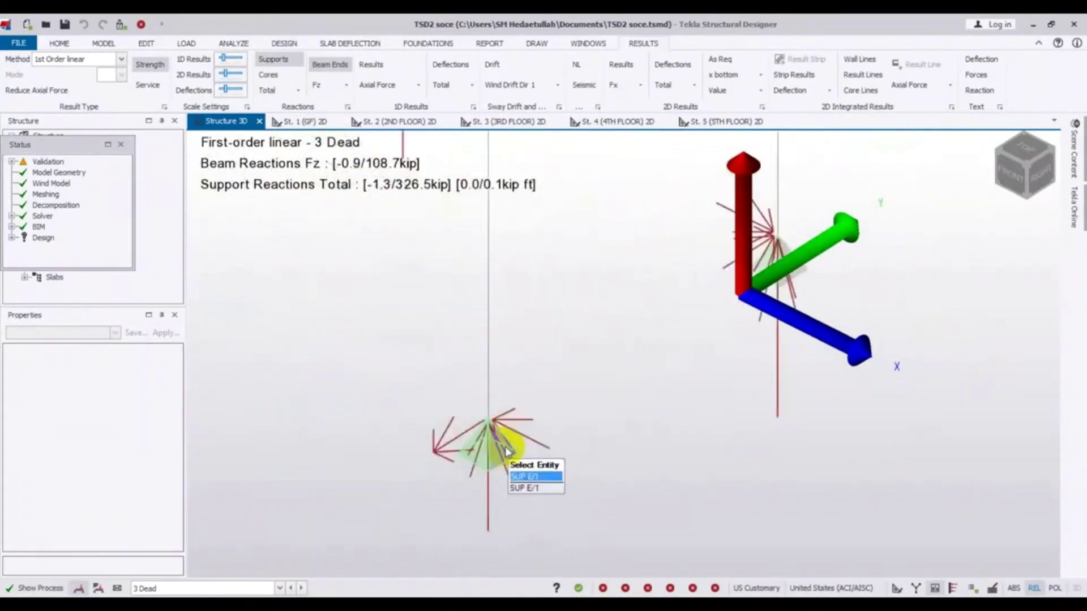
{"action": "mouse_move", "coordinate": [488, 437]}
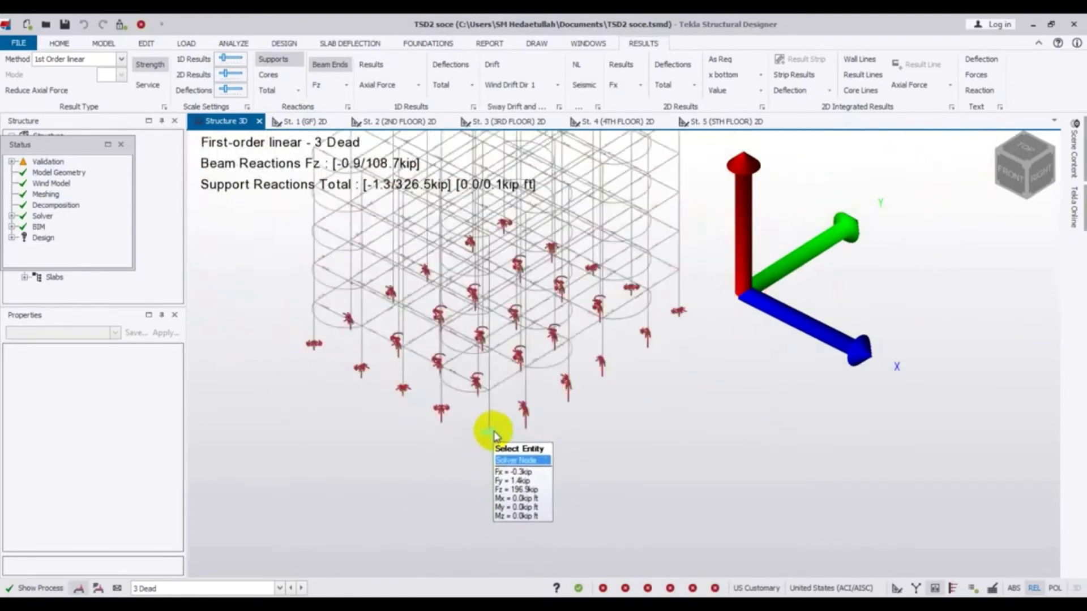
{"action": "scroll", "coordinate": [480, 390], "scroll_direction": "up", "scroll_amount": 5}
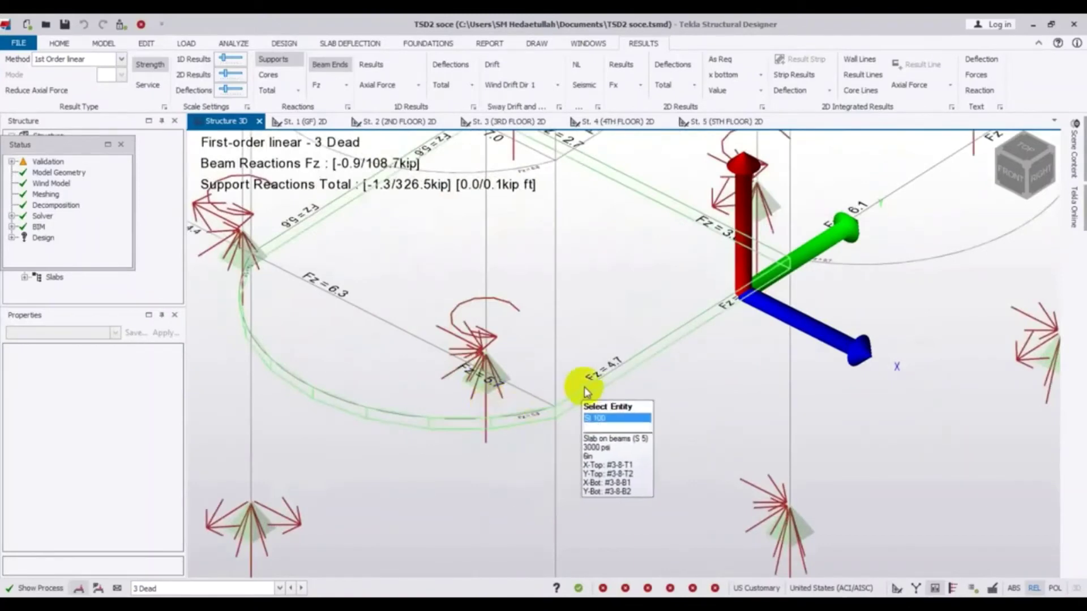
{"action": "scroll", "coordinate": [601, 379], "scroll_direction": "down", "scroll_amount": 6}
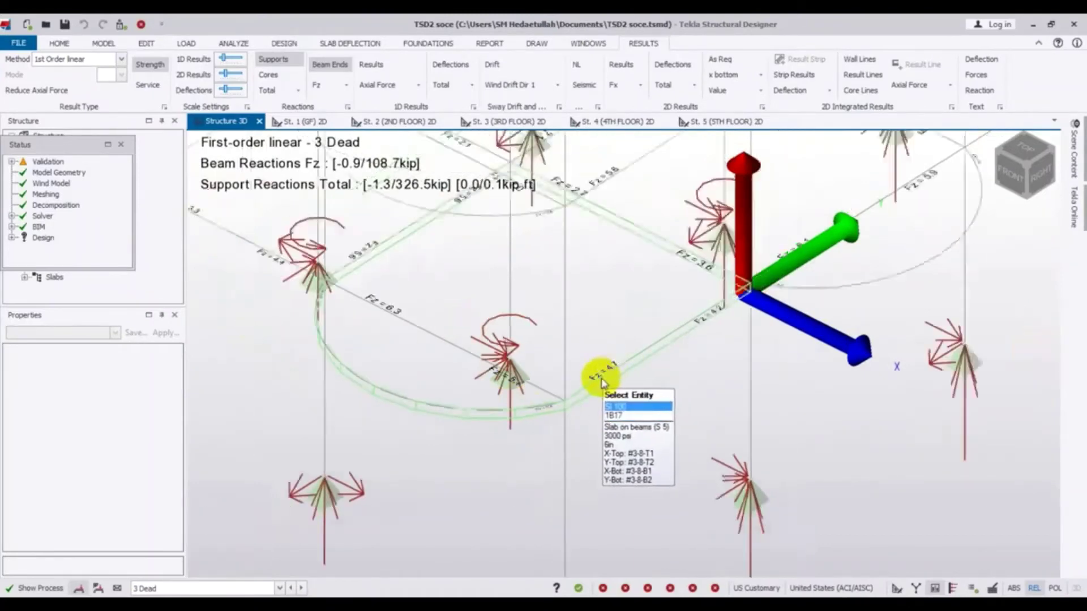
{"action": "scroll", "coordinate": [598, 385], "scroll_direction": "down", "scroll_amount": 5}
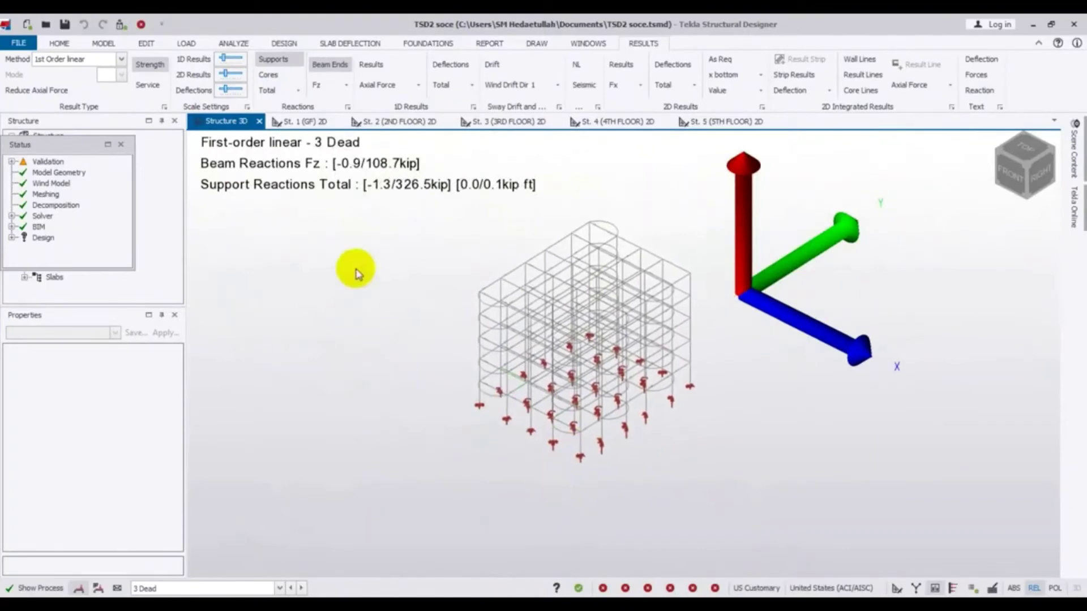
Show the total member deflections, turn off the beam end and support reactions, and examine the node displacements across the frame
{"action": "left_click", "coordinate": [445, 67]}
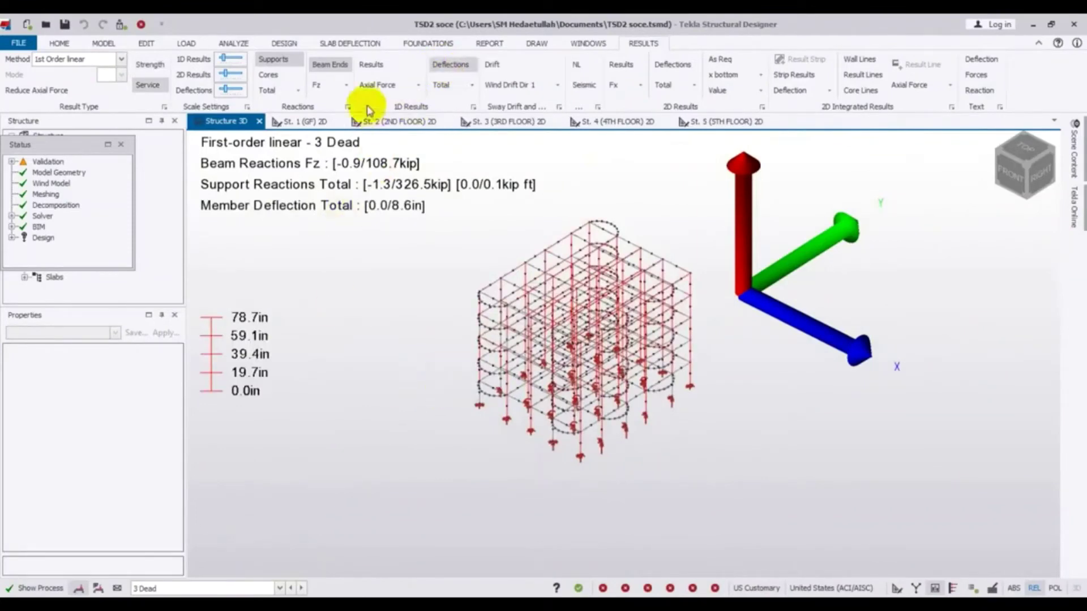
{"action": "left_click", "coordinate": [315, 71]}
{"action": "left_click", "coordinate": [274, 59]}
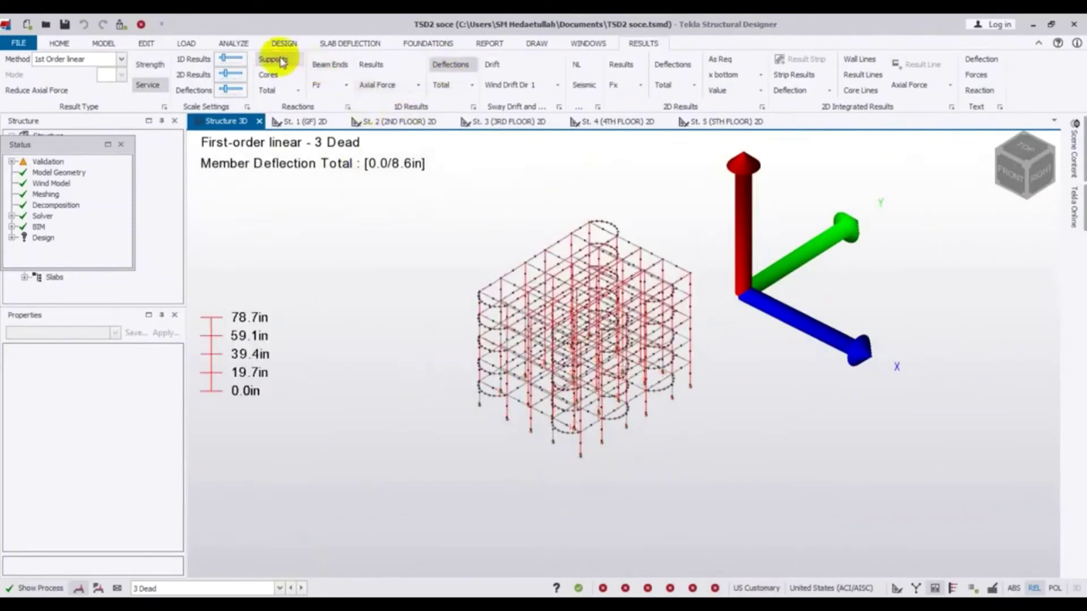
{"action": "scroll", "coordinate": [493, 385], "scroll_direction": "up", "scroll_amount": 5}
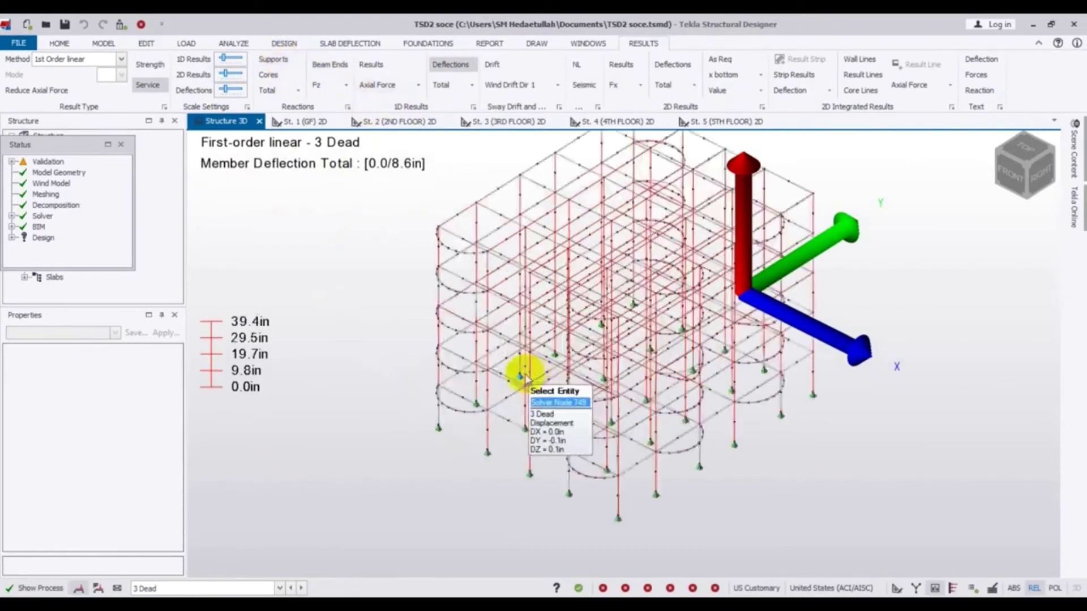
{"action": "scroll", "coordinate": [470, 389], "scroll_direction": "up", "scroll_amount": 2}
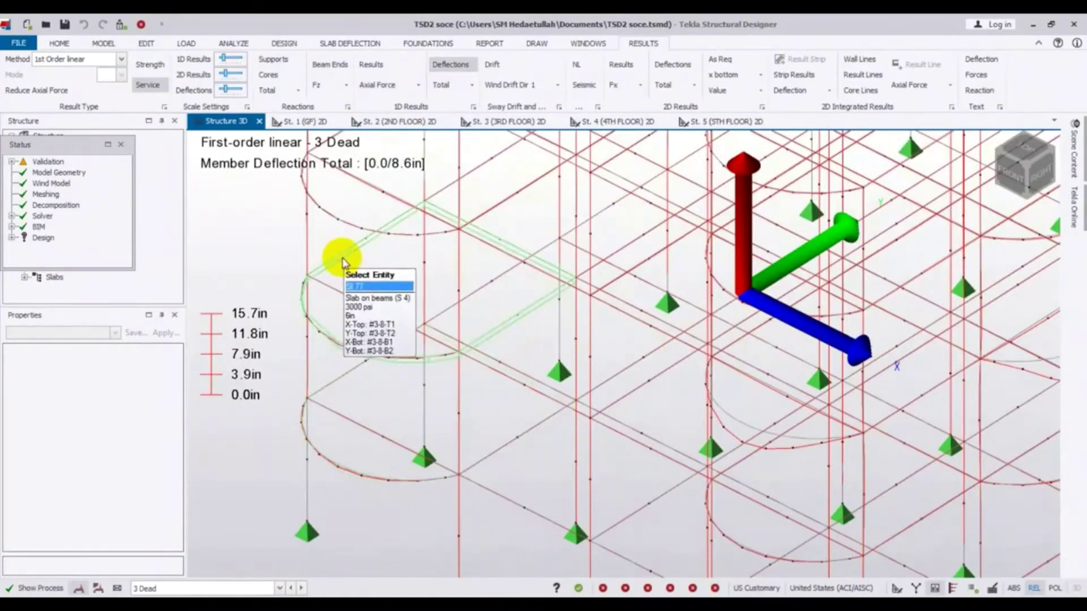
{"action": "scroll", "coordinate": [363, 308], "scroll_direction": "down", "scroll_amount": 2}
{"action": "scroll", "coordinate": [379, 419], "scroll_direction": "down", "scroll_amount": 1}
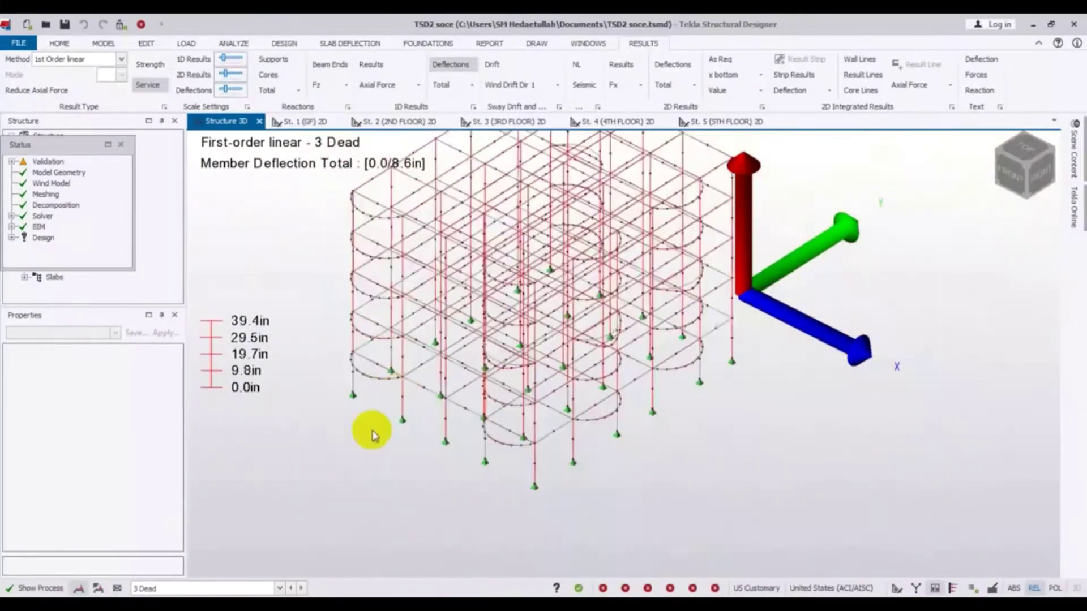
{"action": "middle_click_drag", "start_coordinate": [362, 470], "coordinate": [401, 522]}
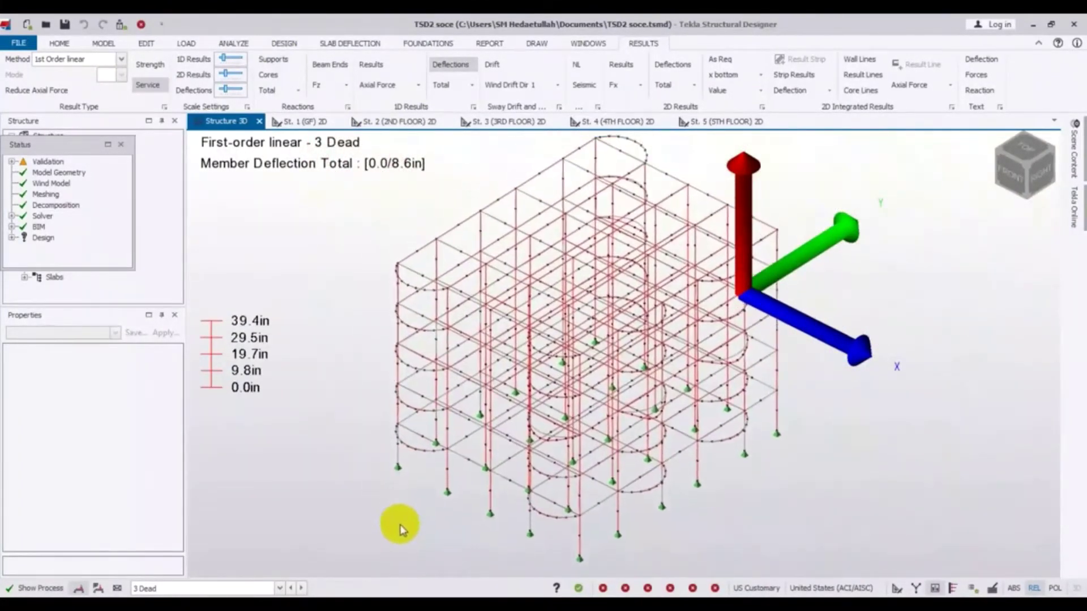
Add the member axial force diagrams to the 3 Dead results and inspect the force values of the corner column at the base
{"action": "middle_click_drag", "start_coordinate": [381, 465], "coordinate": [381, 479]}
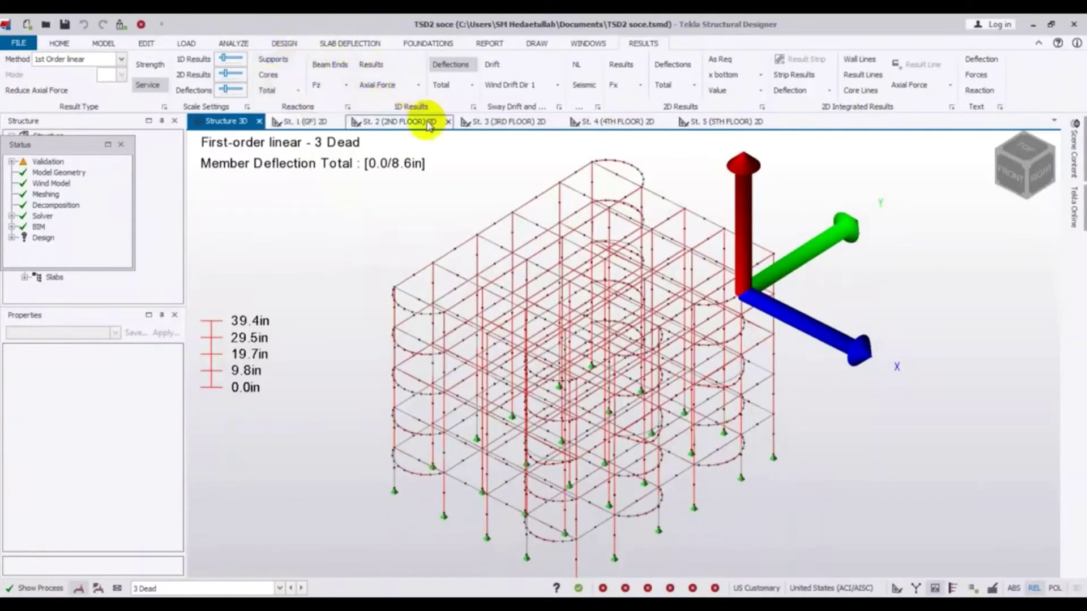
{"action": "left_click", "coordinate": [411, 86]}
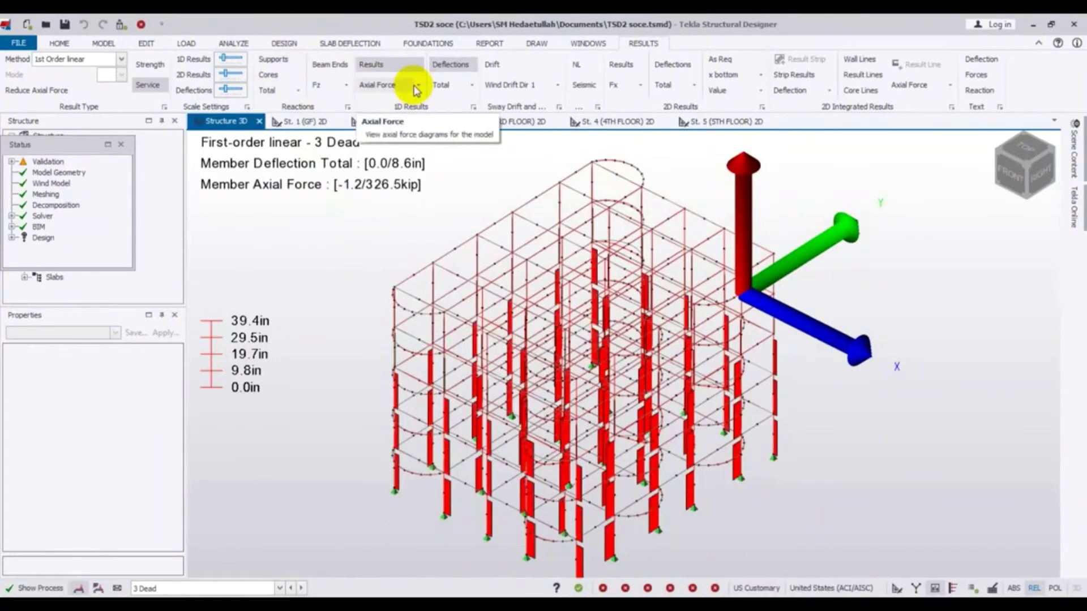
{"action": "mouse_move", "coordinate": [406, 473]}
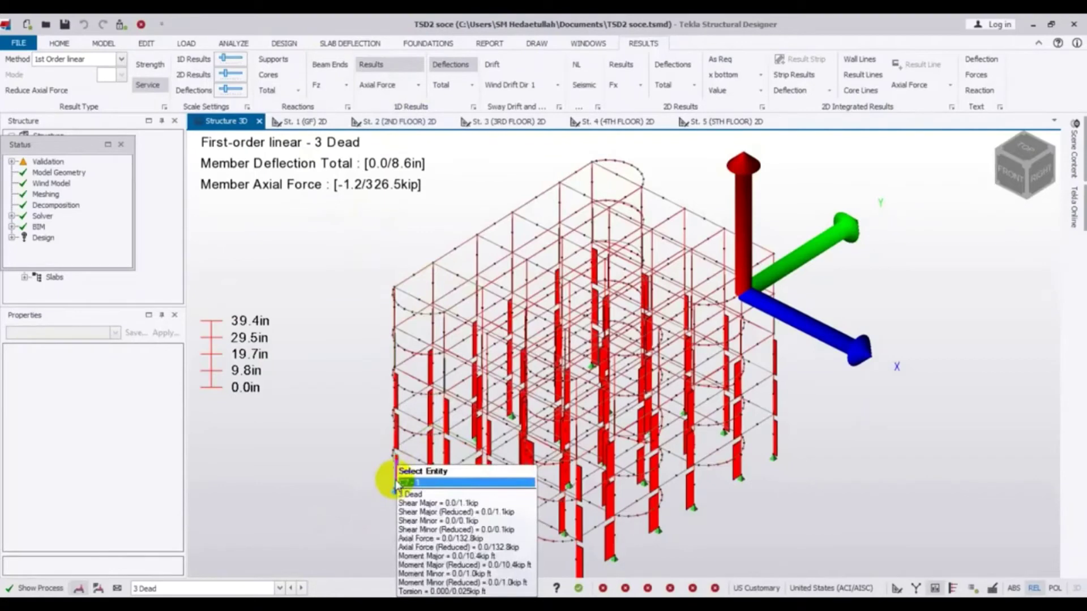
{"action": "mouse_move", "coordinate": [394, 313]}
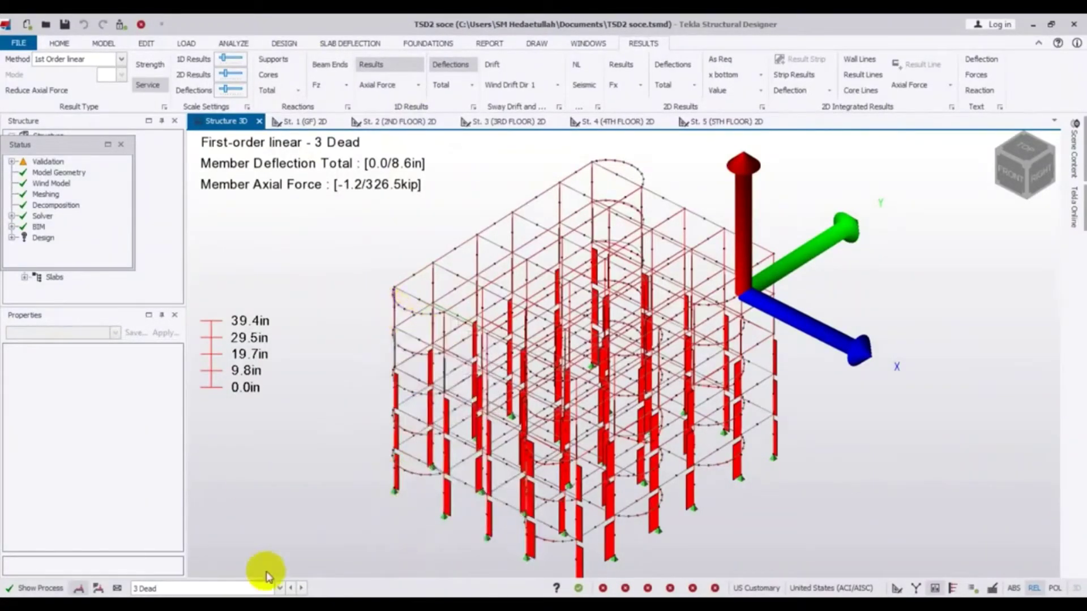
Review the member deflections and axial forces for loadcases 6 Live and 7 WL
{"action": "left_click", "coordinate": [279, 588]}
{"action": "left_click", "coordinate": [144, 524]}
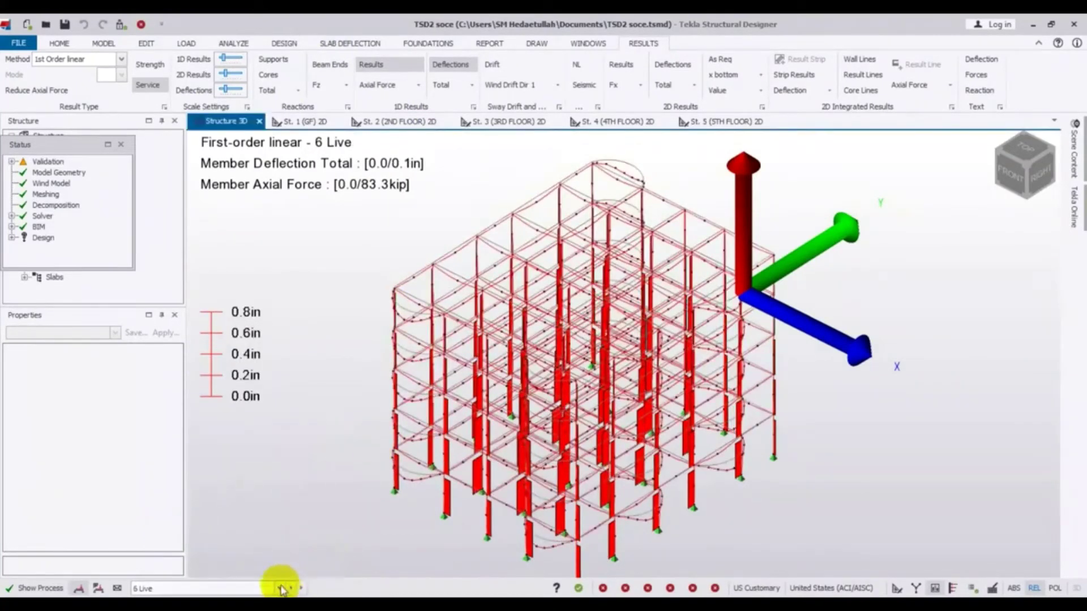
{"action": "left_click", "coordinate": [282, 588]}
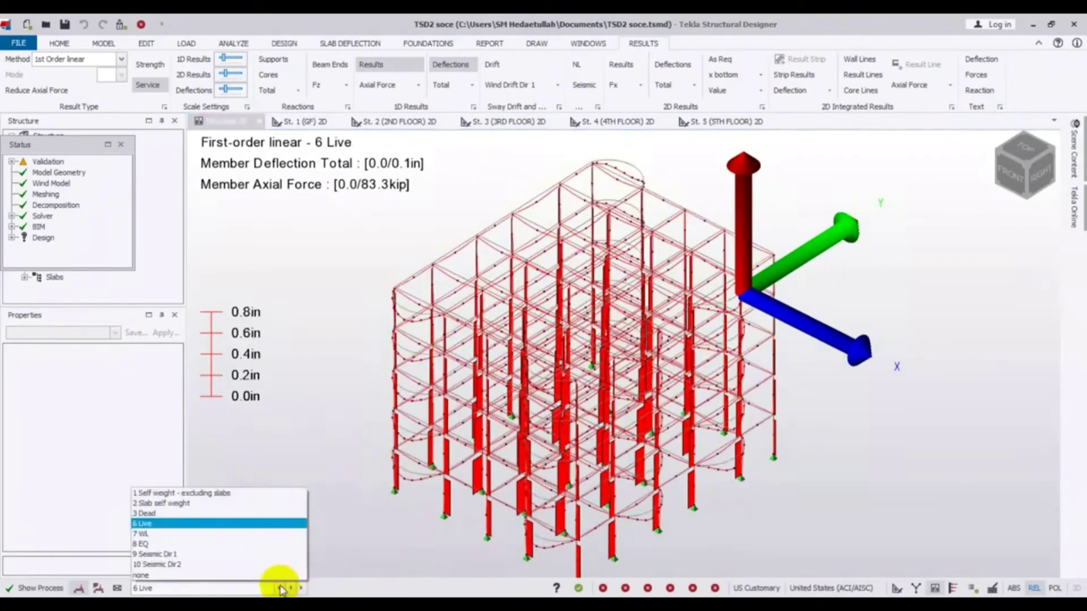
{"action": "left_click", "coordinate": [170, 534]}
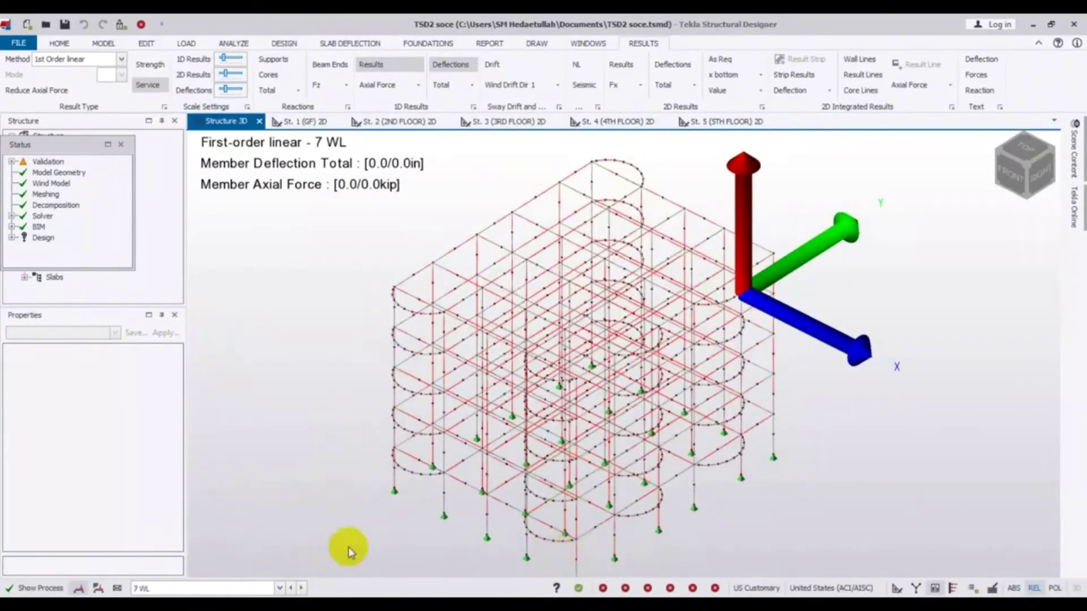
Review the member deflections and axial forces for loadcases 9 Seismic Dir1 and 10 Seismic Dir2
{"action": "left_click", "coordinate": [279, 588]}
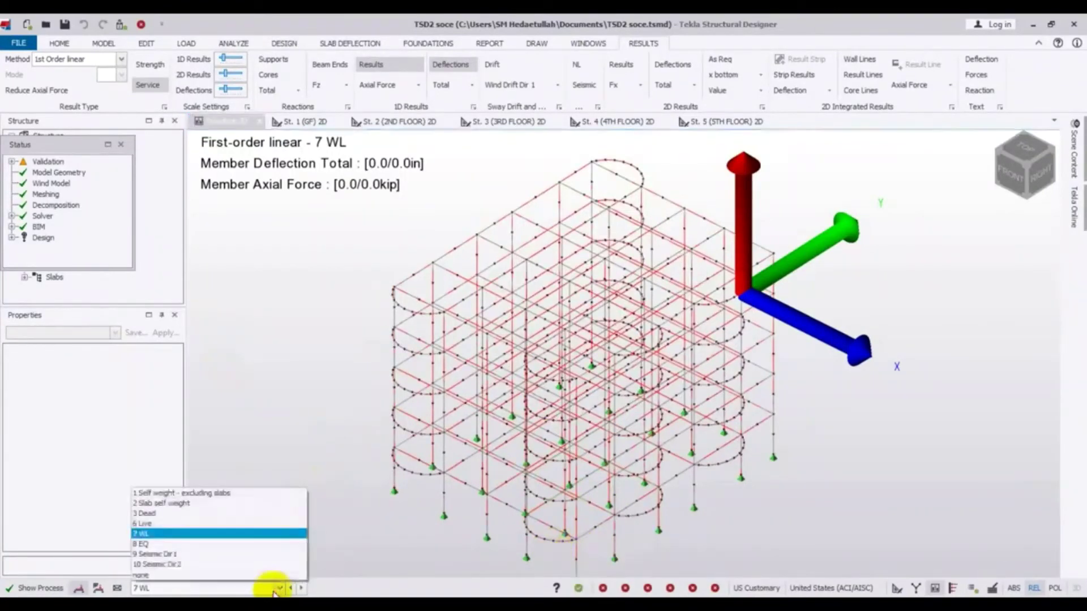
{"action": "left_click", "coordinate": [187, 553]}
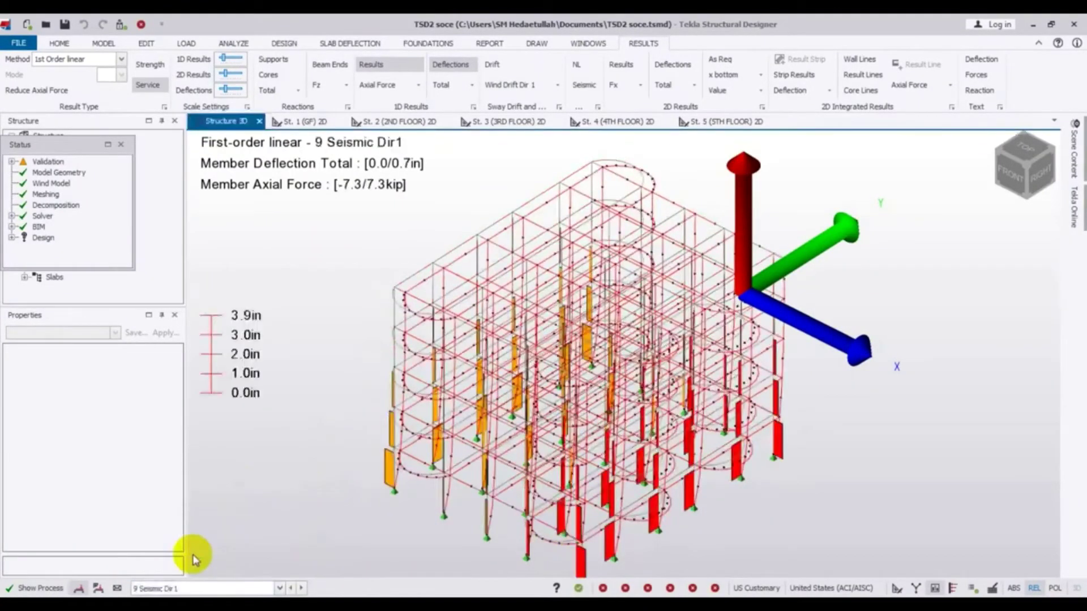
{"action": "mouse_move", "coordinate": [608, 544]}
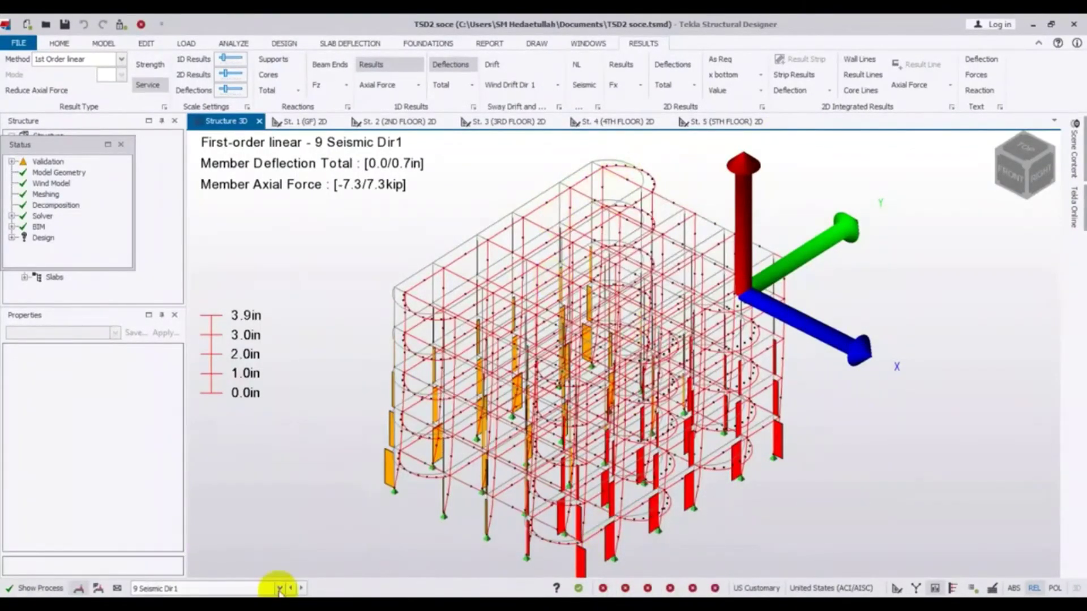
{"action": "left_click", "coordinate": [279, 589]}
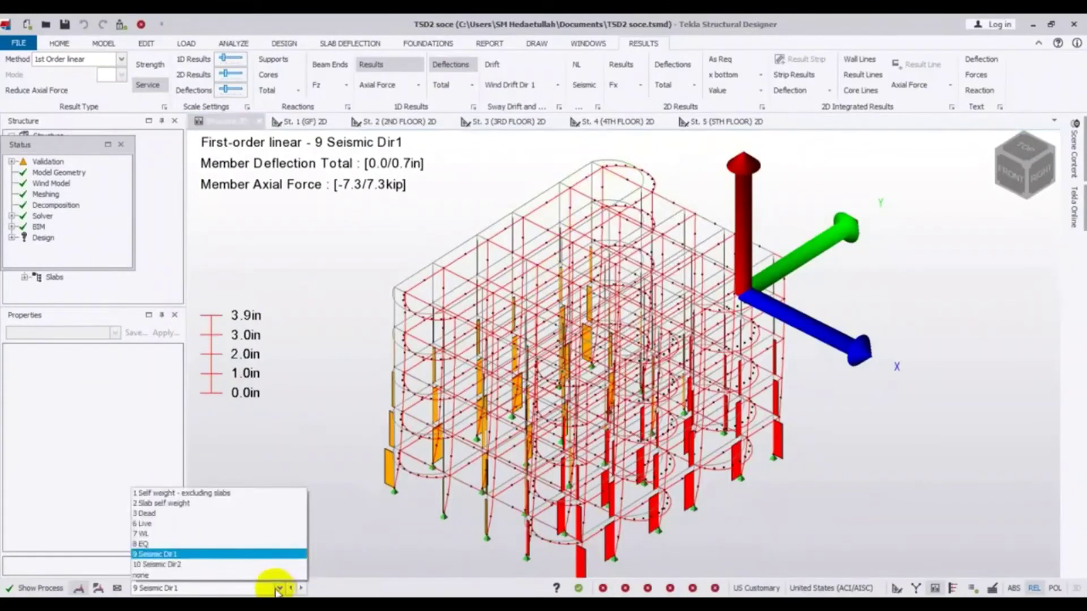
{"action": "left_click", "coordinate": [190, 565]}
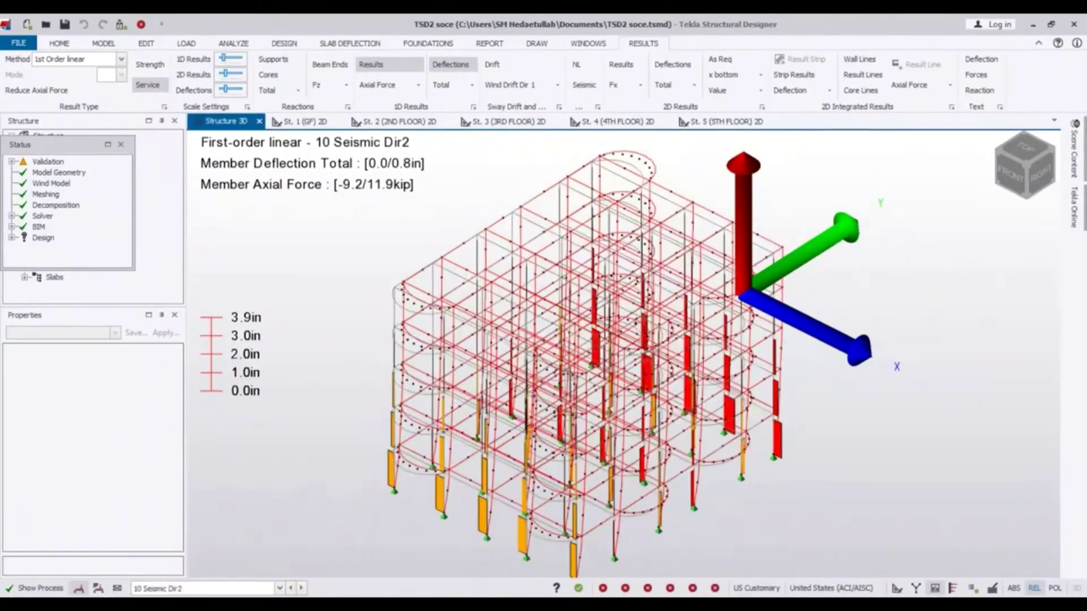
Check the results for loadcase 7 WL again and return the displayed loadcase to 3 Dead
{"action": "left_click", "coordinate": [279, 589]}
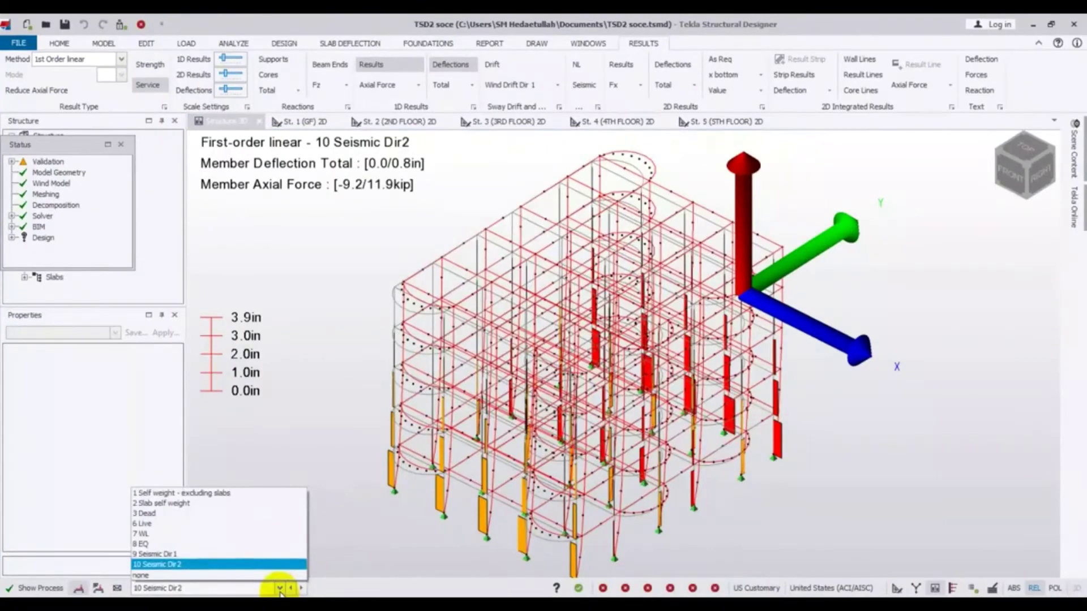
{"action": "left_click", "coordinate": [175, 535]}
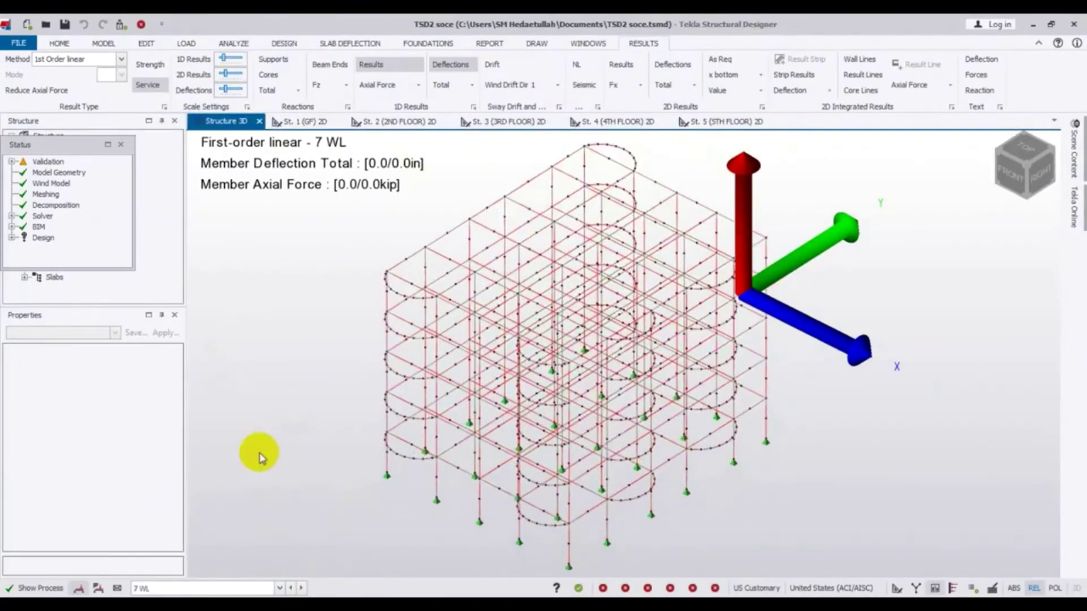
{"action": "left_click", "coordinate": [281, 588]}
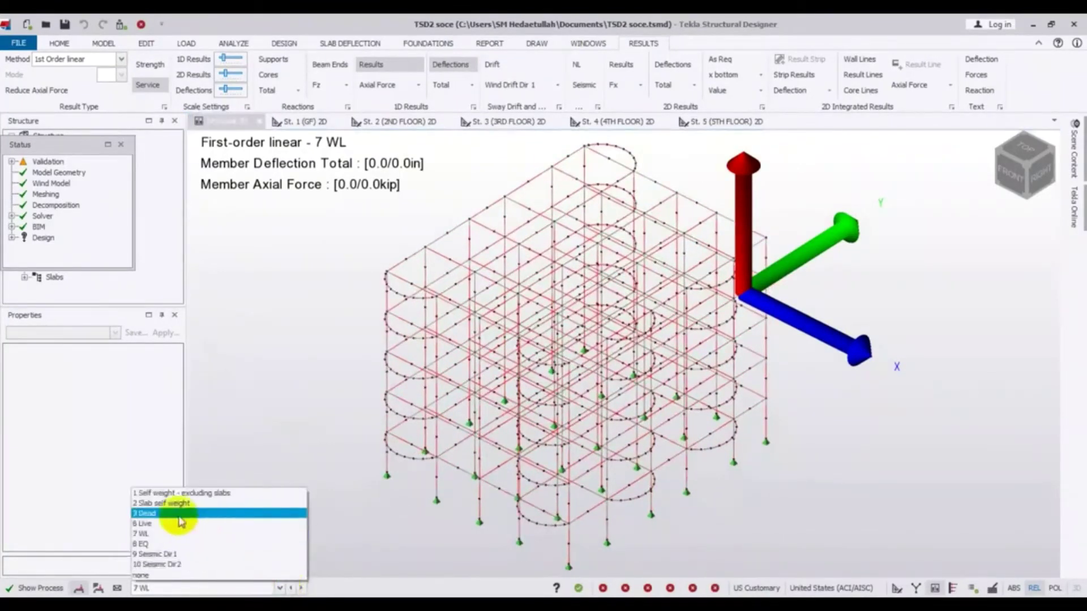
{"action": "left_click", "coordinate": [161, 514]}
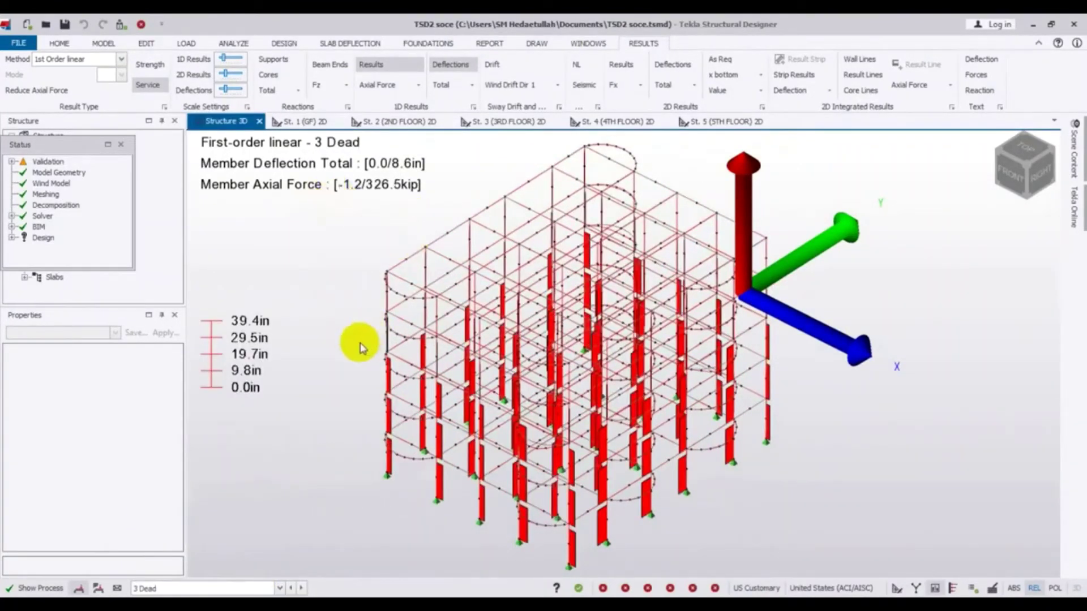
{"action": "middle_click_drag", "start_coordinate": [352, 332], "coordinate": [364, 340]}
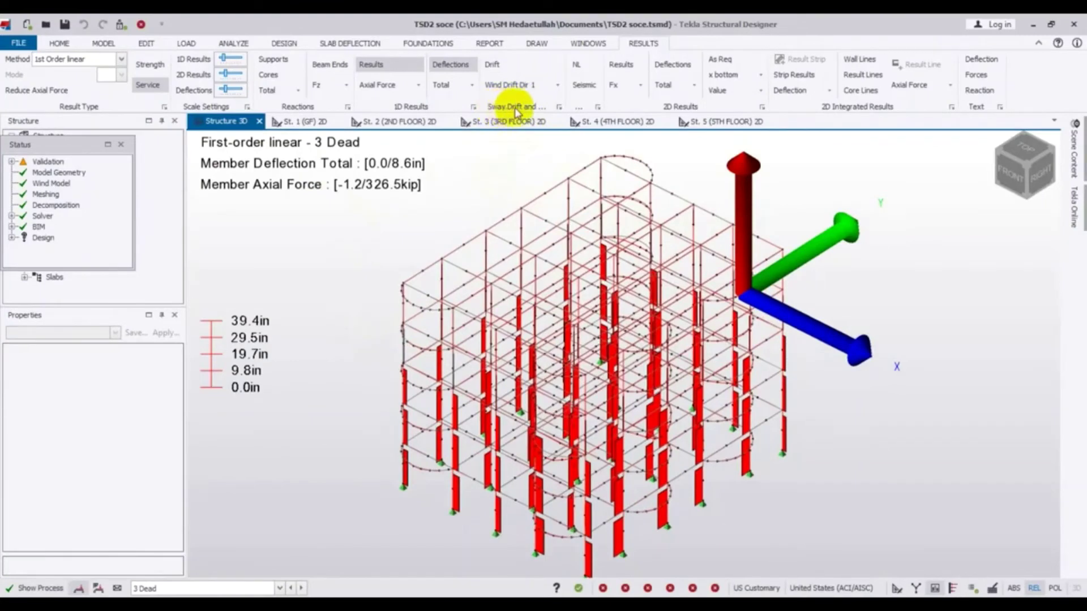
Show only the Wind Drift Dir 1 results on the frame, with the member deflections and axial forces turned off
{"action": "left_click", "coordinate": [494, 63]}
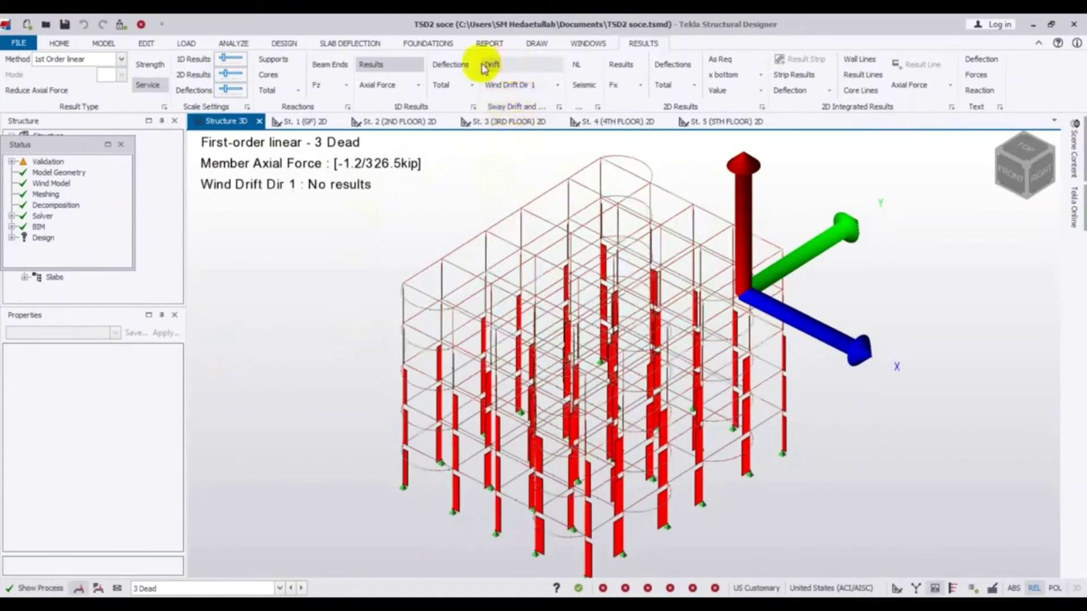
{"action": "left_click", "coordinate": [453, 65]}
{"action": "left_click", "coordinate": [453, 65]}
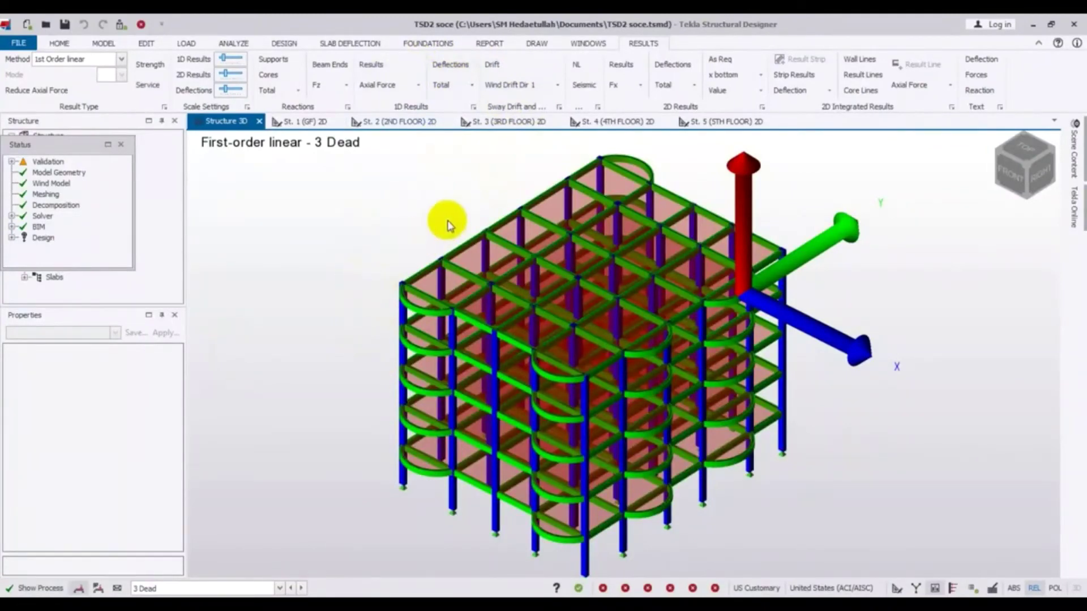
{"action": "left_click", "coordinate": [496, 64]}
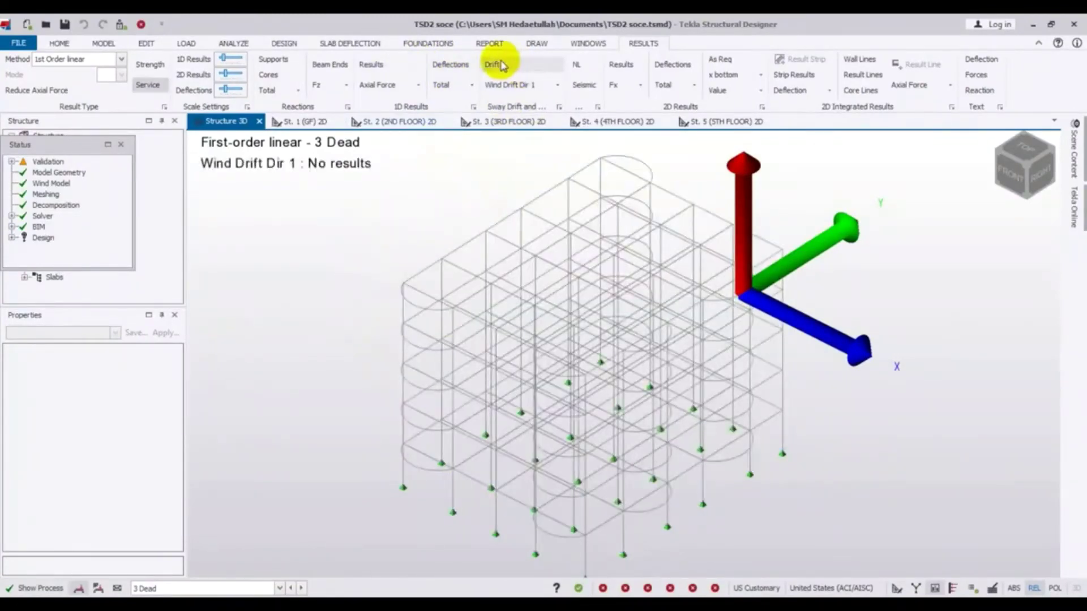
{"action": "mouse_move", "coordinate": [485, 237]}
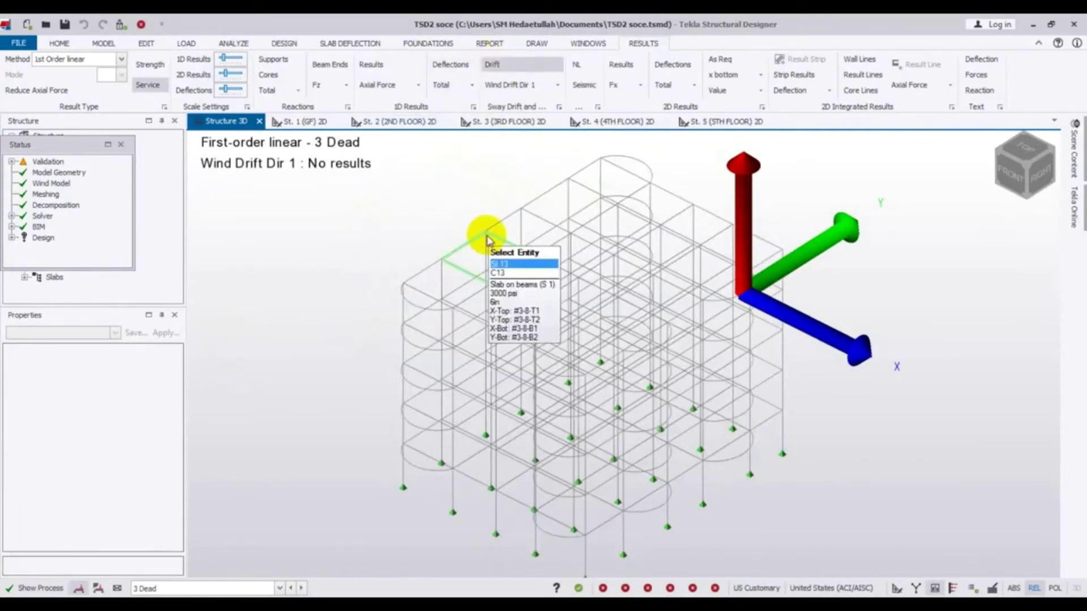
Check the Wind Drift Dir 1 results for loadcases 6 Live and 9 Seismic Dir1
{"action": "left_click", "coordinate": [280, 588]}
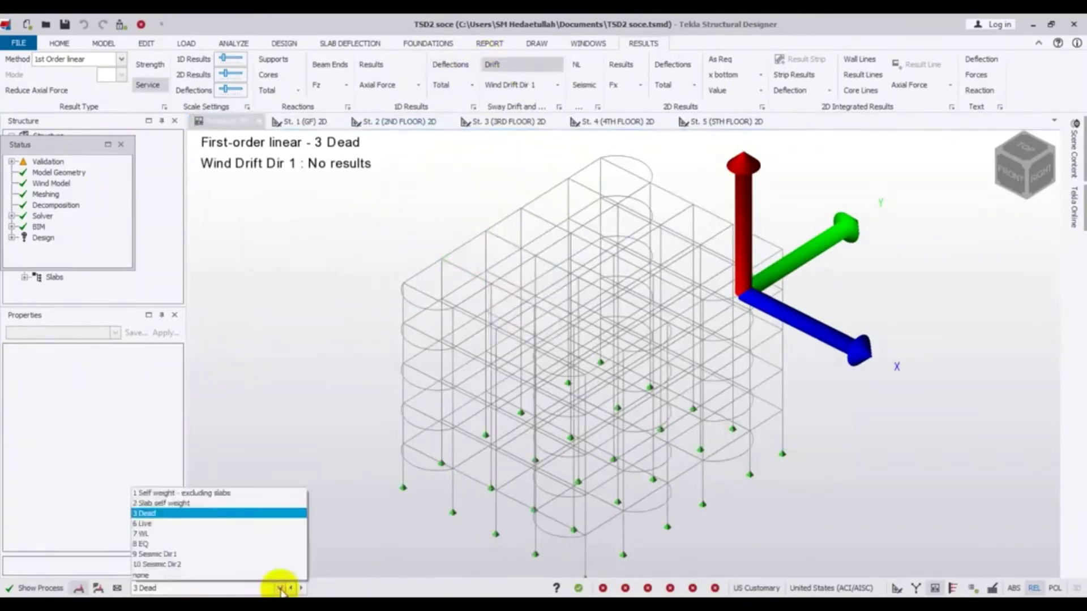
{"action": "left_click", "coordinate": [193, 524]}
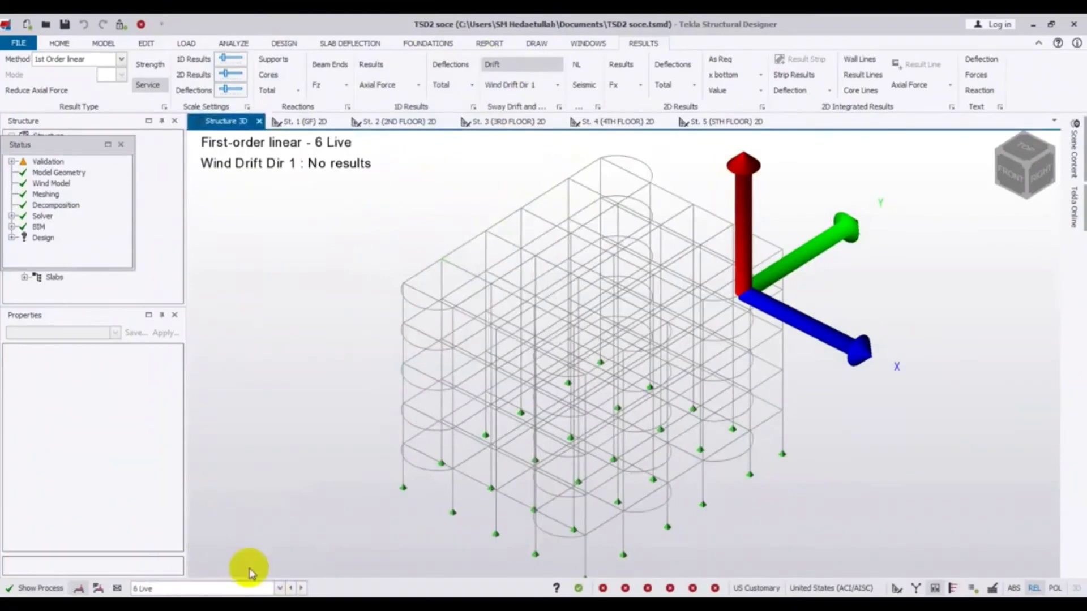
{"action": "left_click", "coordinate": [277, 588]}
{"action": "left_click", "coordinate": [175, 564]}
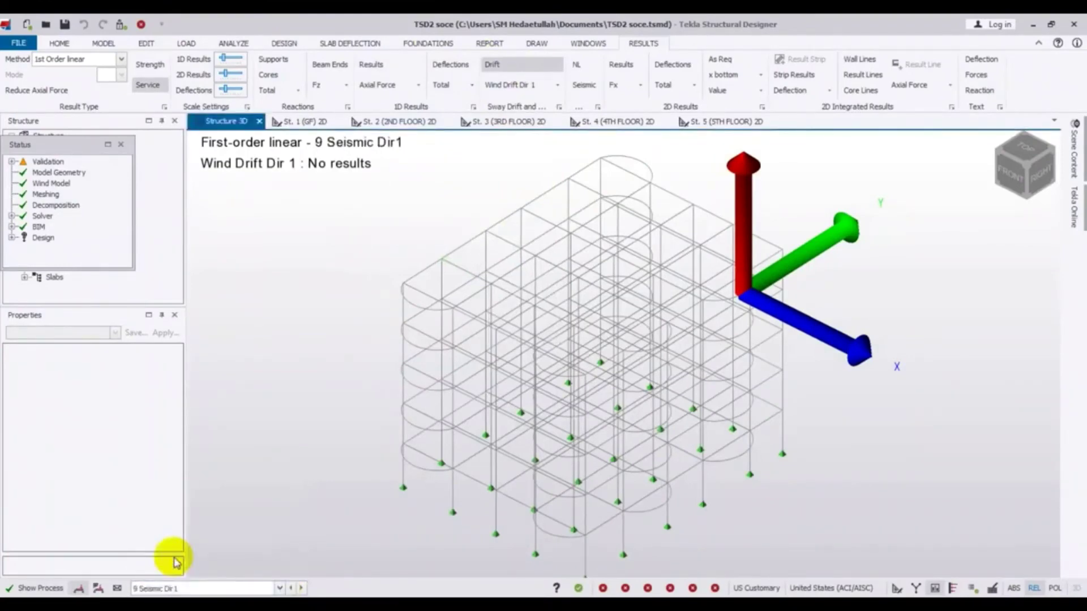
Switch the drift results to Wind Drift Dir 2 for the 9 Seismic Dir1 loadcase, and turn the drift display off after viewing
{"action": "left_click", "coordinate": [507, 65]}
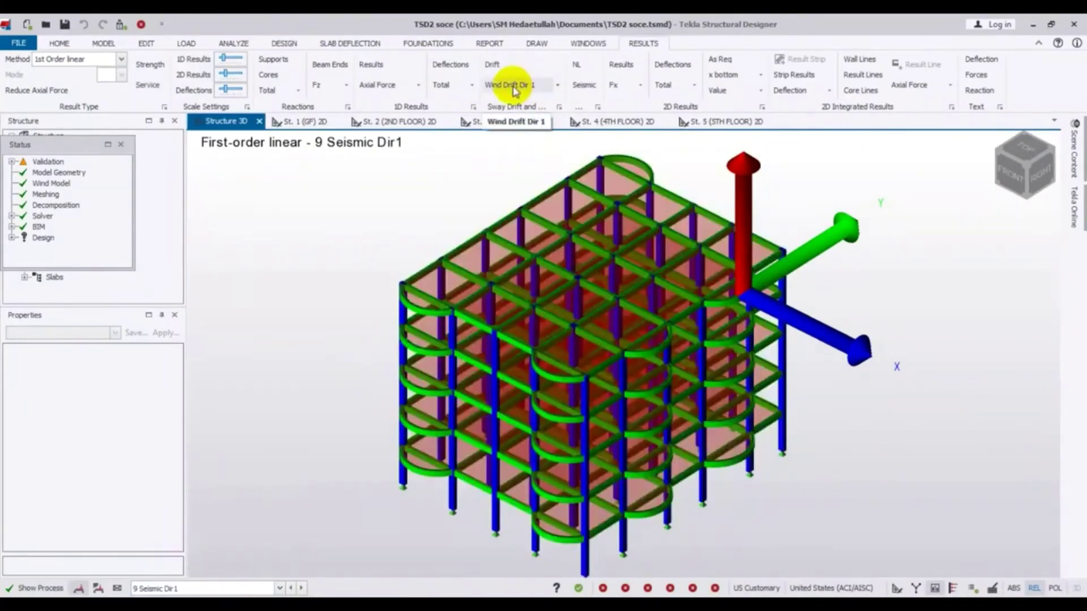
{"action": "left_click", "coordinate": [559, 85]}
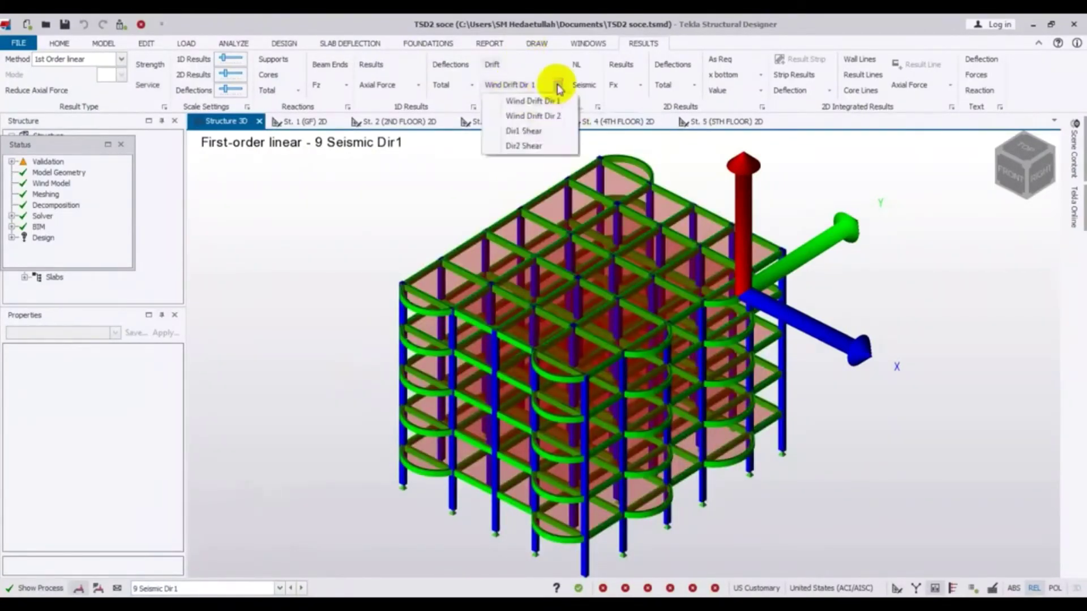
{"action": "left_click", "coordinate": [547, 116]}
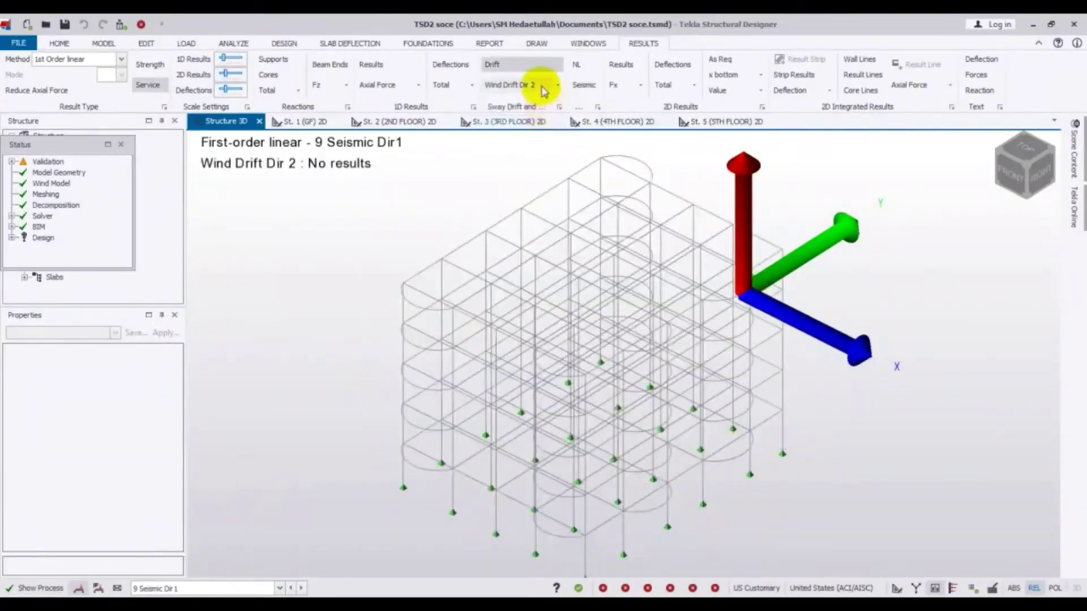
{"action": "left_click", "coordinate": [543, 68]}
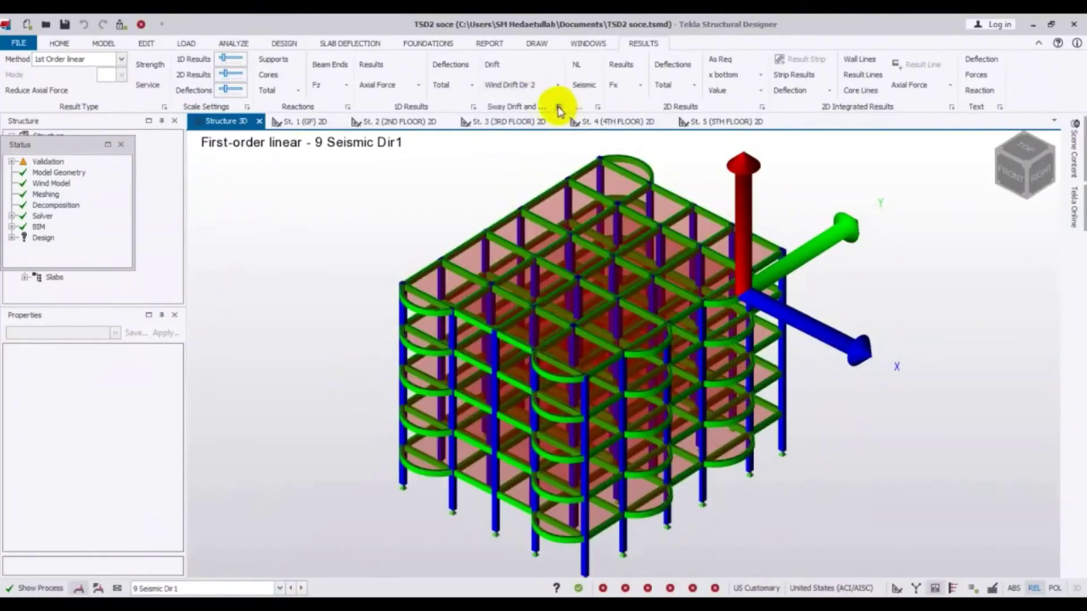
Display the Dir1 Shear storey results for the 9 Seismic Dir1 loadcase
{"action": "left_click", "coordinate": [554, 83]}
{"action": "left_click", "coordinate": [554, 83]}
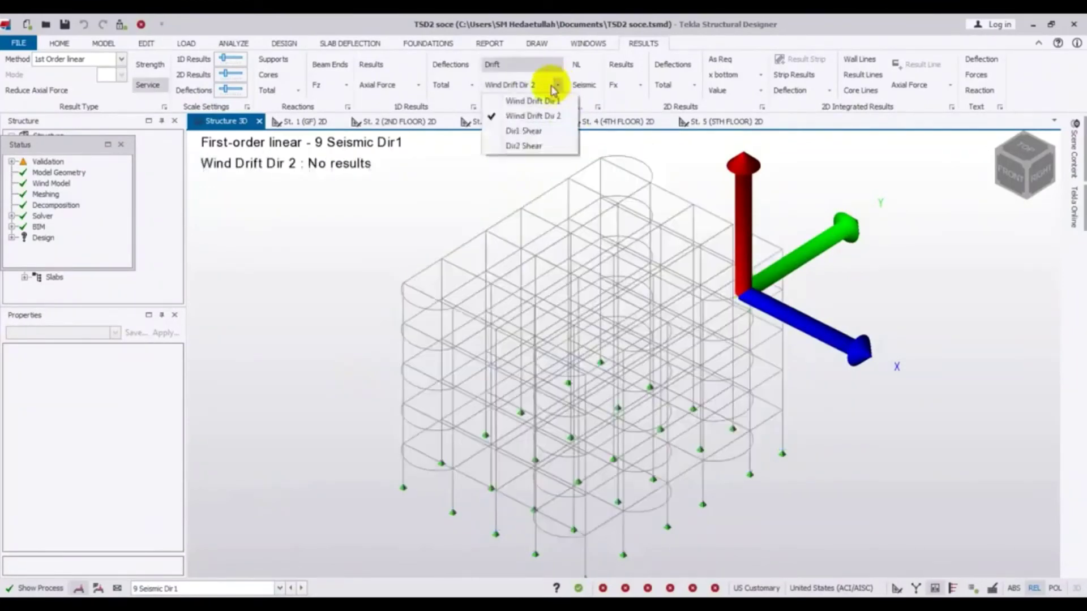
{"action": "left_click", "coordinate": [541, 130]}
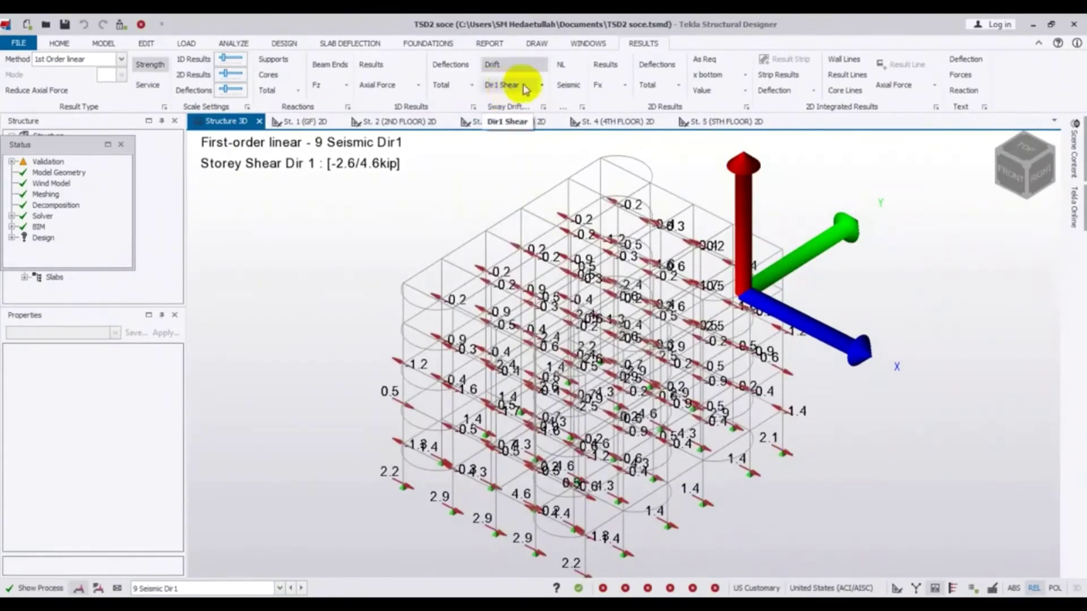
Change the displayed storey shear to Dir2 Shear for the same seismic loadcase
{"action": "left_click", "coordinate": [541, 67]}
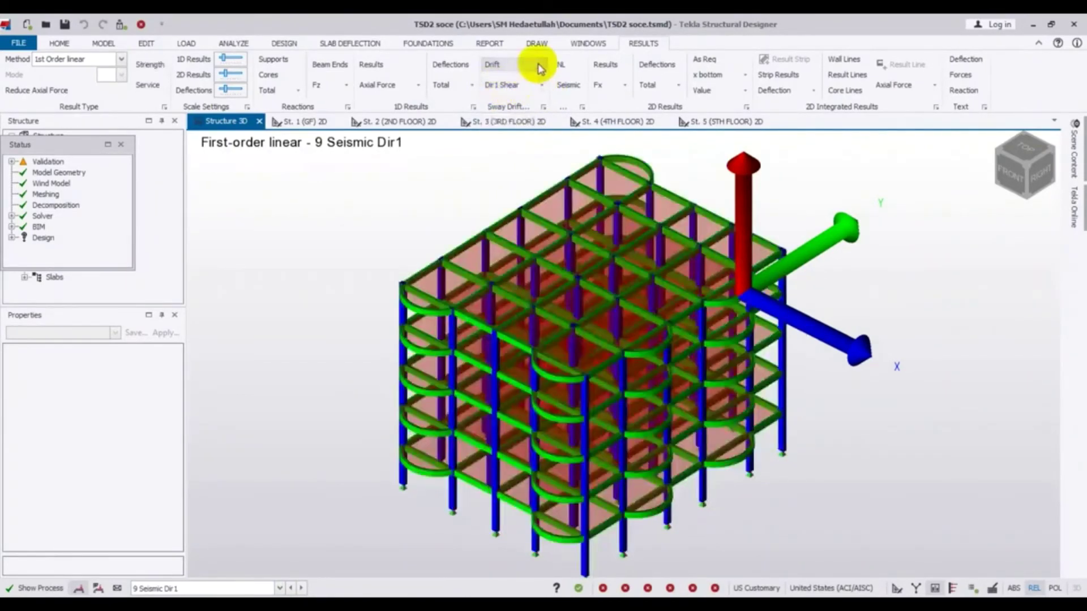
{"action": "left_click", "coordinate": [542, 85]}
{"action": "left_click", "coordinate": [540, 144]}
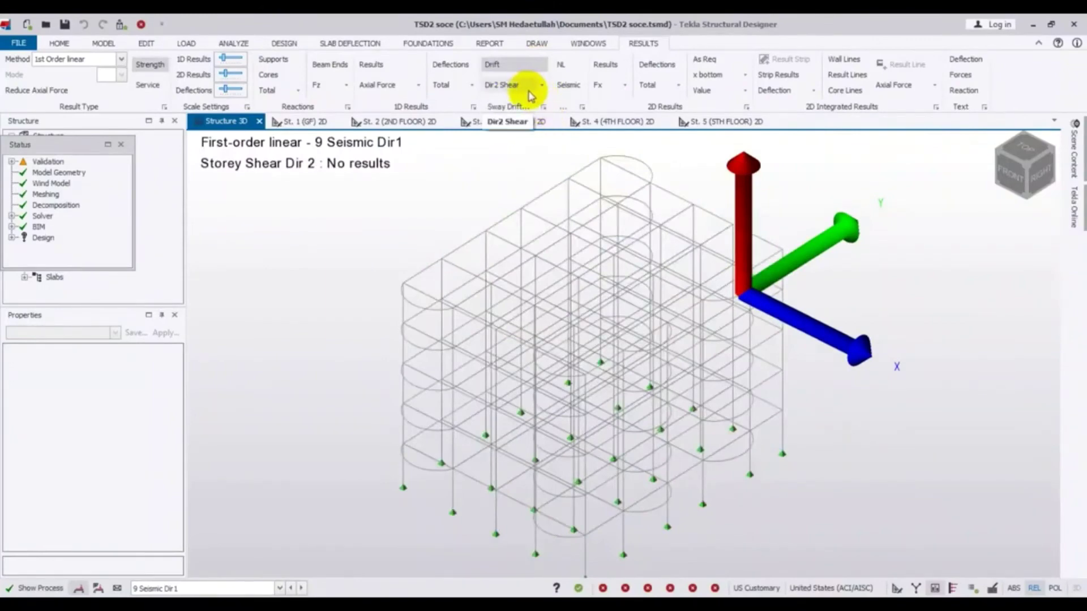
Return the displayed storey shear to Dir1 Shear and add the seismic forces to the view
{"action": "left_click", "coordinate": [526, 68]}
{"action": "left_click", "coordinate": [527, 67]}
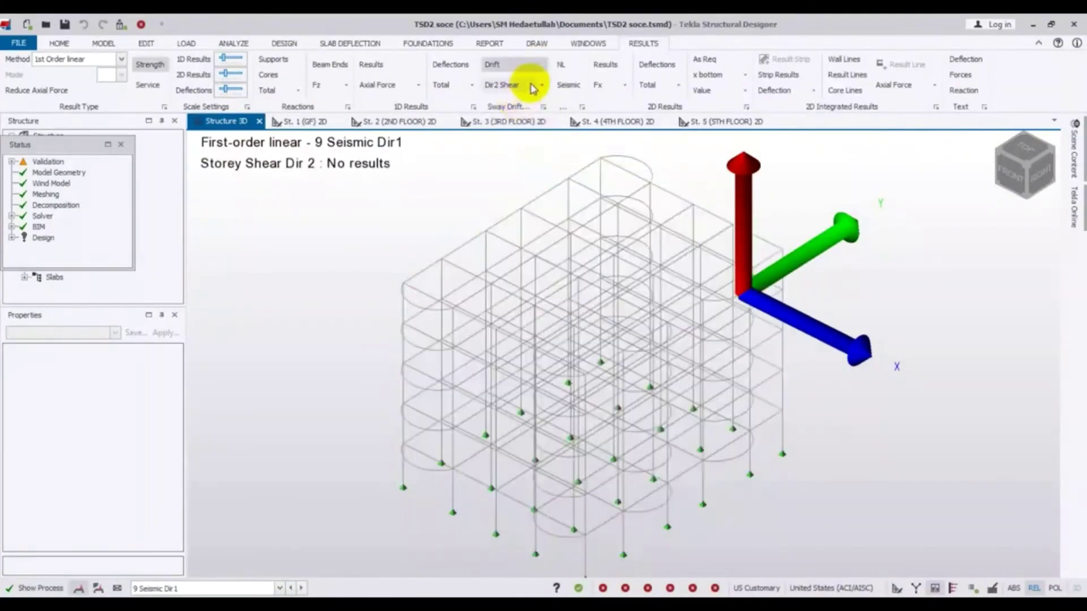
{"action": "left_click", "coordinate": [540, 87]}
{"action": "left_click", "coordinate": [535, 141]}
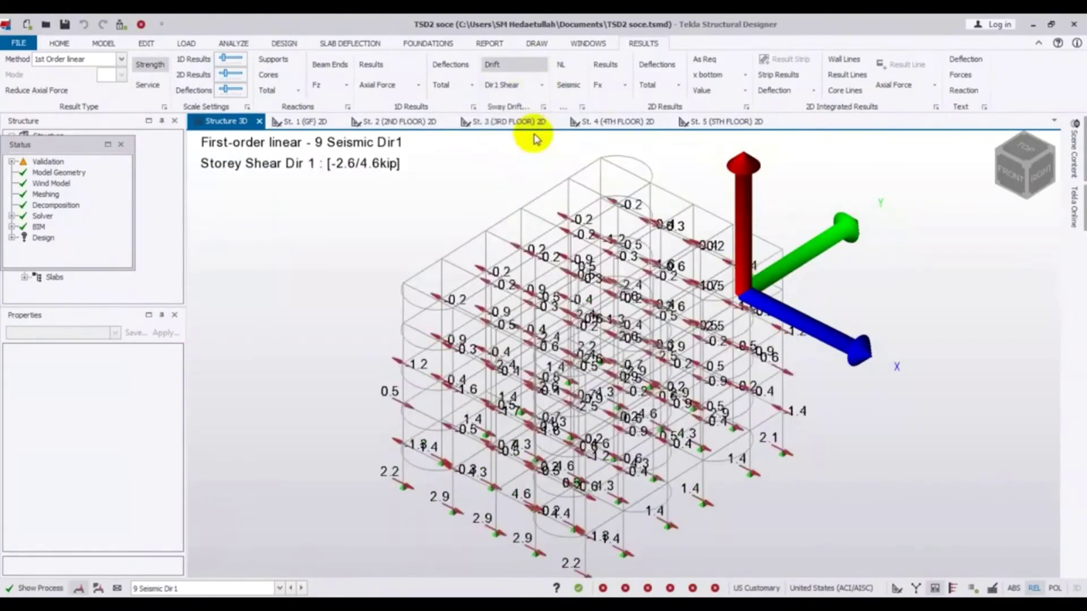
{"action": "left_click", "coordinate": [570, 86]}
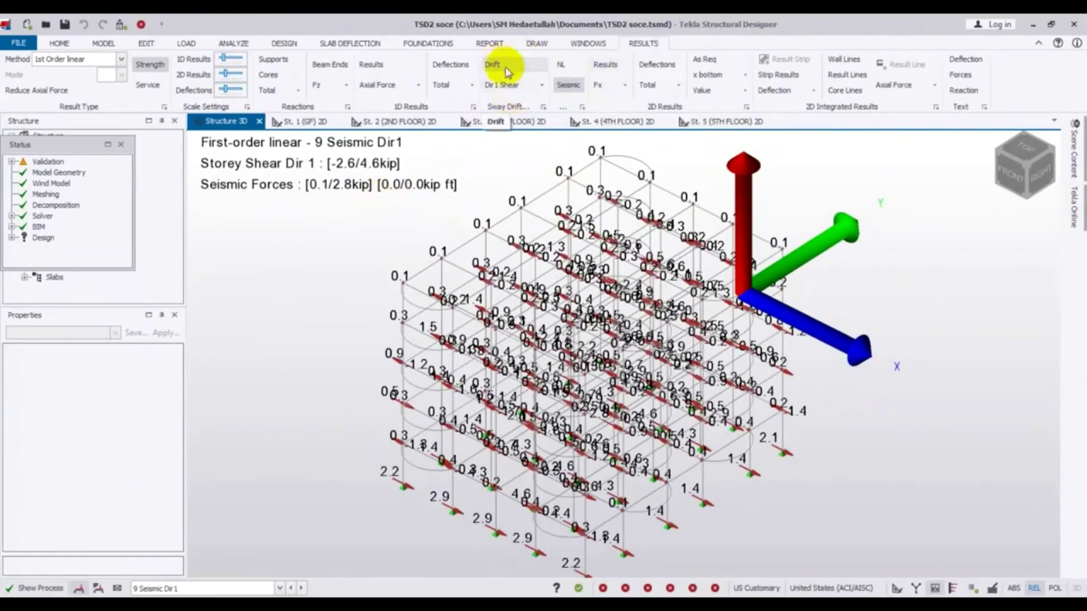
Check the NL sway results for the 9 Seismic Dir1 loadcase, and turn off the NL and seismic force displays
{"action": "left_click", "coordinate": [562, 68]}
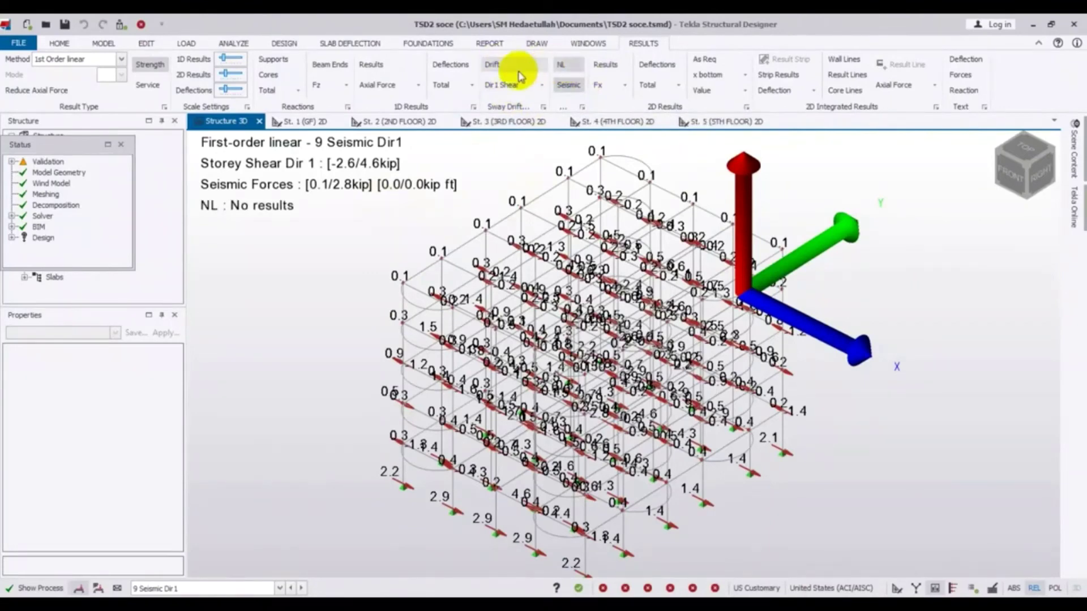
{"action": "left_click", "coordinate": [570, 87]}
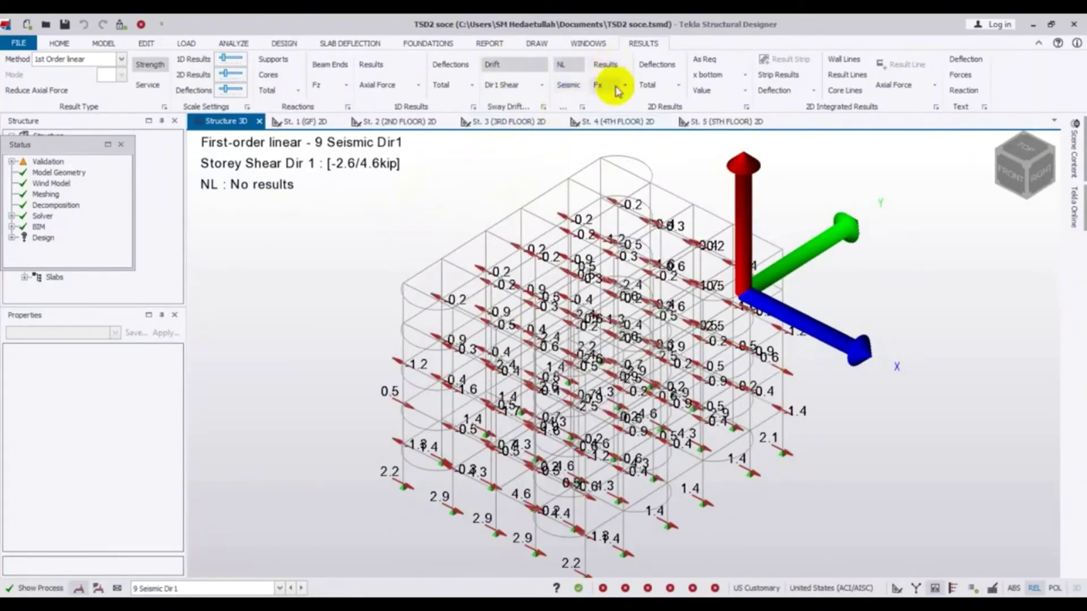
{"action": "left_click", "coordinate": [562, 66]}
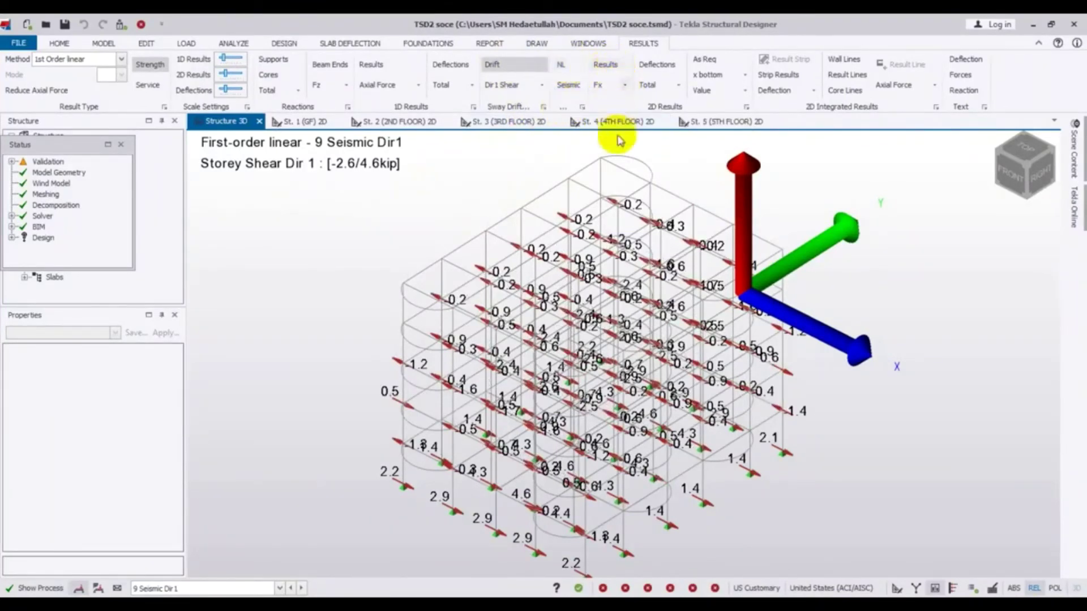
Display the 2D panel results for Fx, Fy and Bearing pressure in turn for the 9 Seismic Dir1 loadcase
{"action": "left_click", "coordinate": [625, 85]}
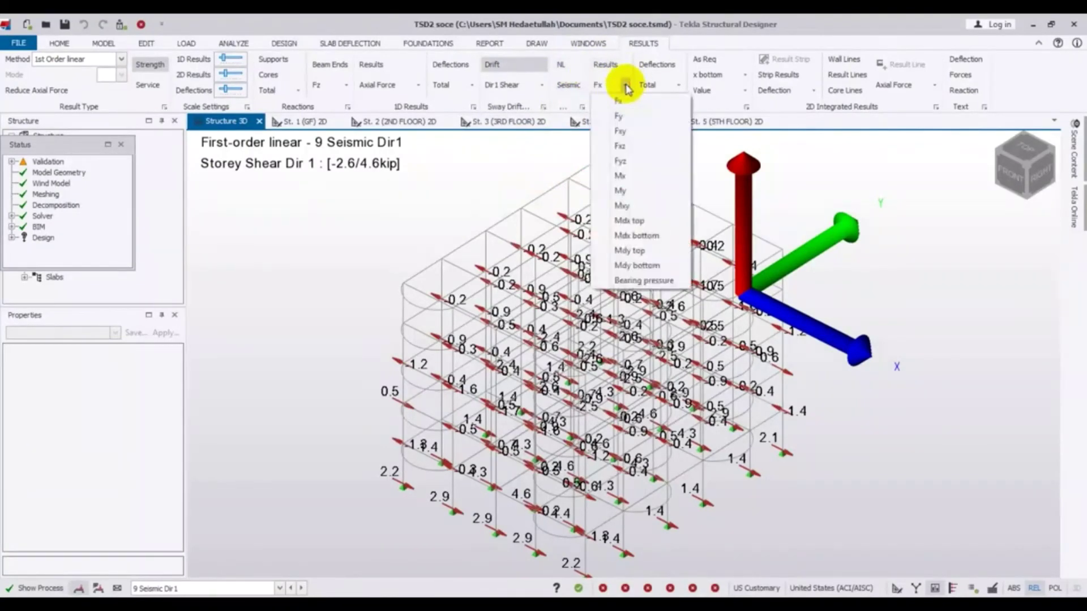
{"action": "left_click", "coordinate": [619, 102]}
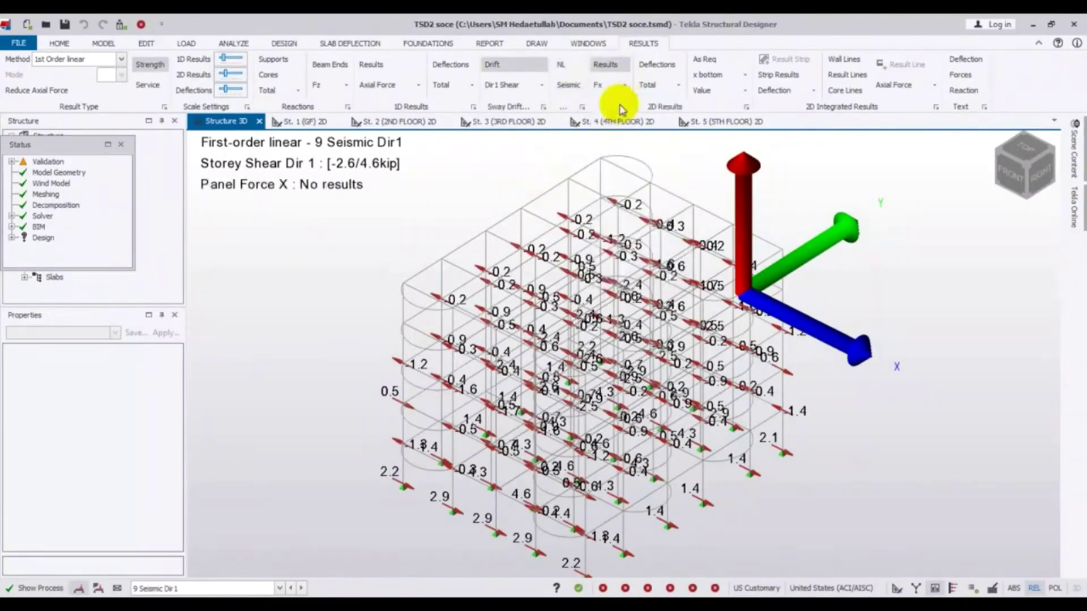
{"action": "left_click", "coordinate": [626, 85]}
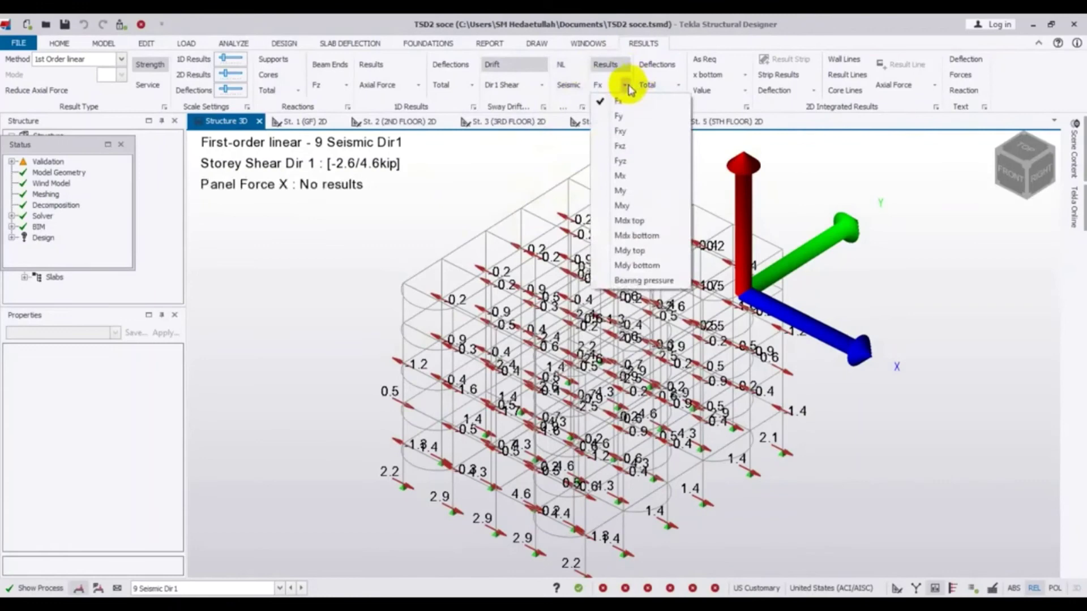
{"action": "left_click", "coordinate": [626, 115]}
{"action": "left_click", "coordinate": [626, 86]}
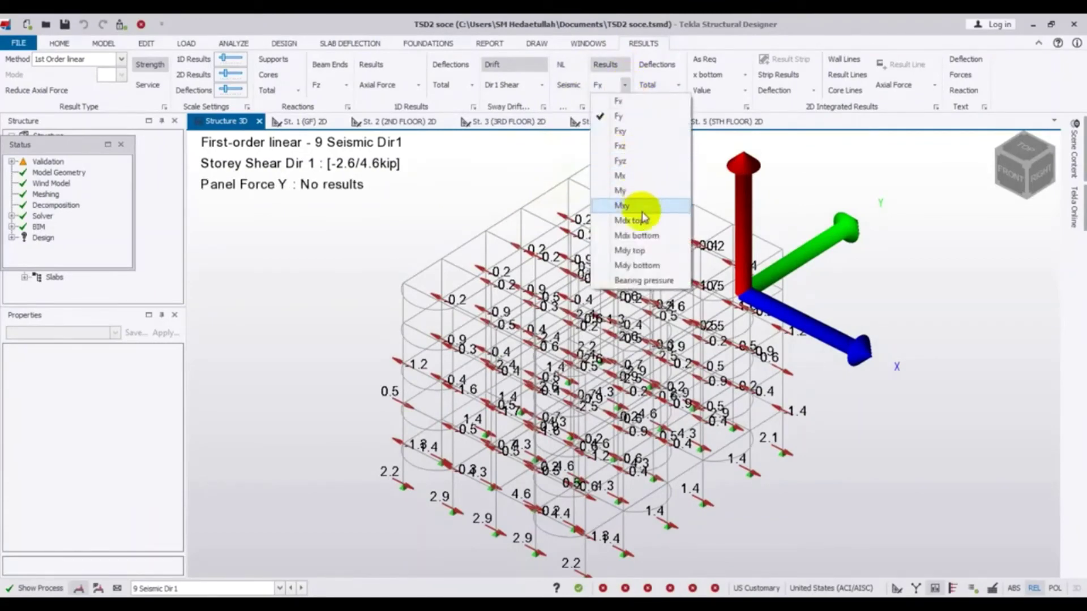
{"action": "left_click", "coordinate": [644, 280]}
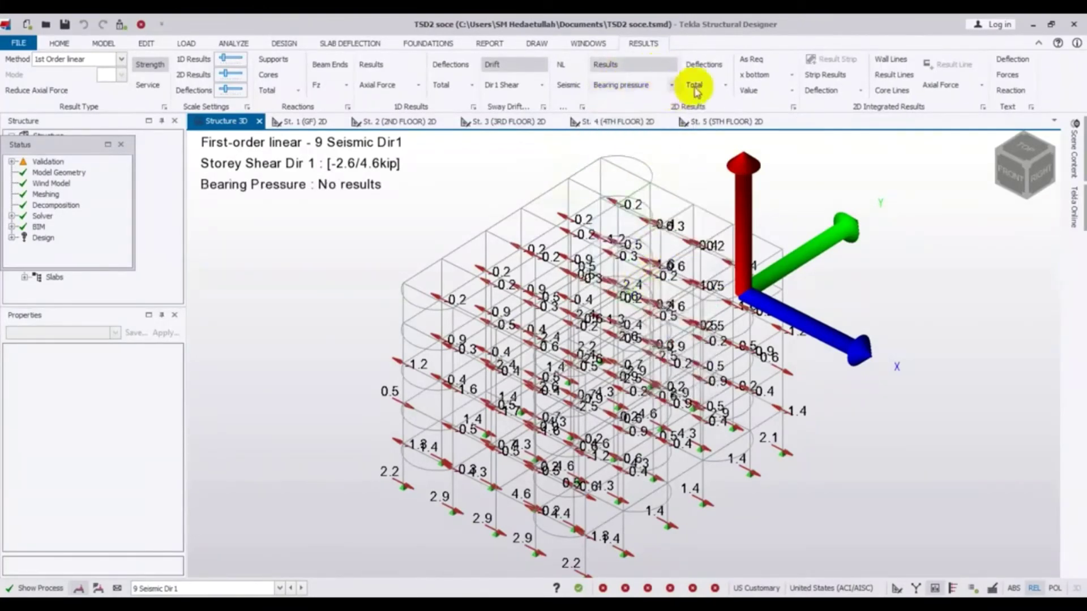
Show the Total 2D panel deflections and turn off the Dir1 storey shear display
{"action": "left_click", "coordinate": [702, 70]}
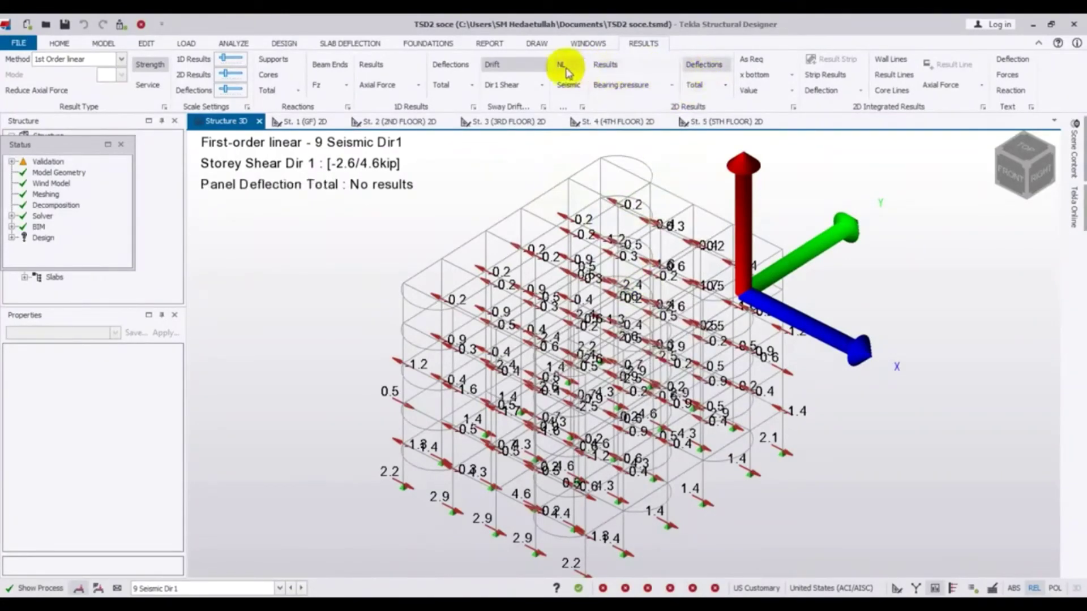
{"action": "left_click", "coordinate": [531, 70]}
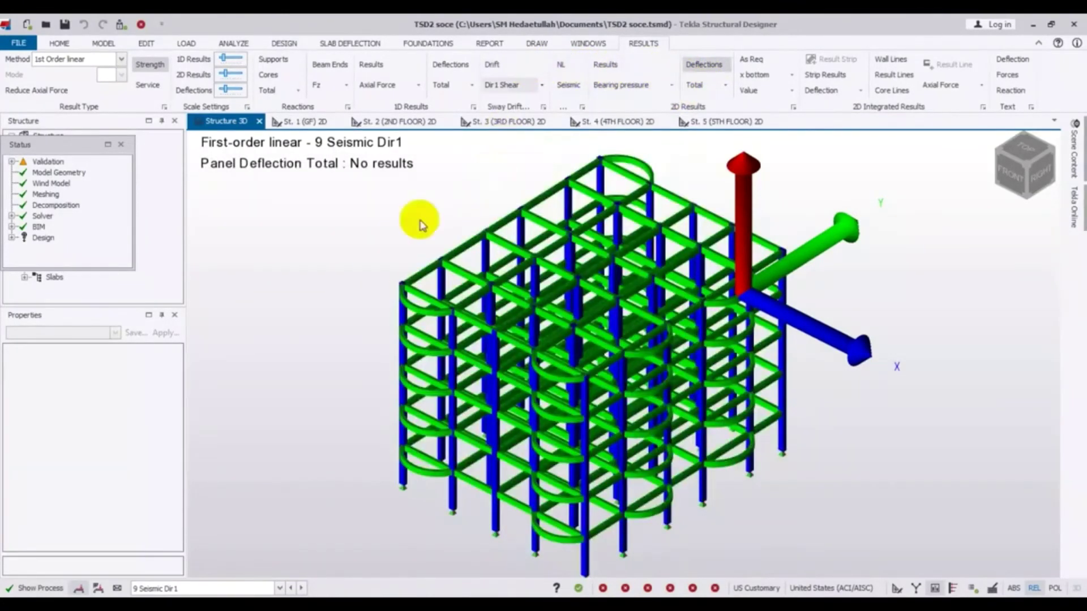
{"action": "left_click", "coordinate": [696, 85]}
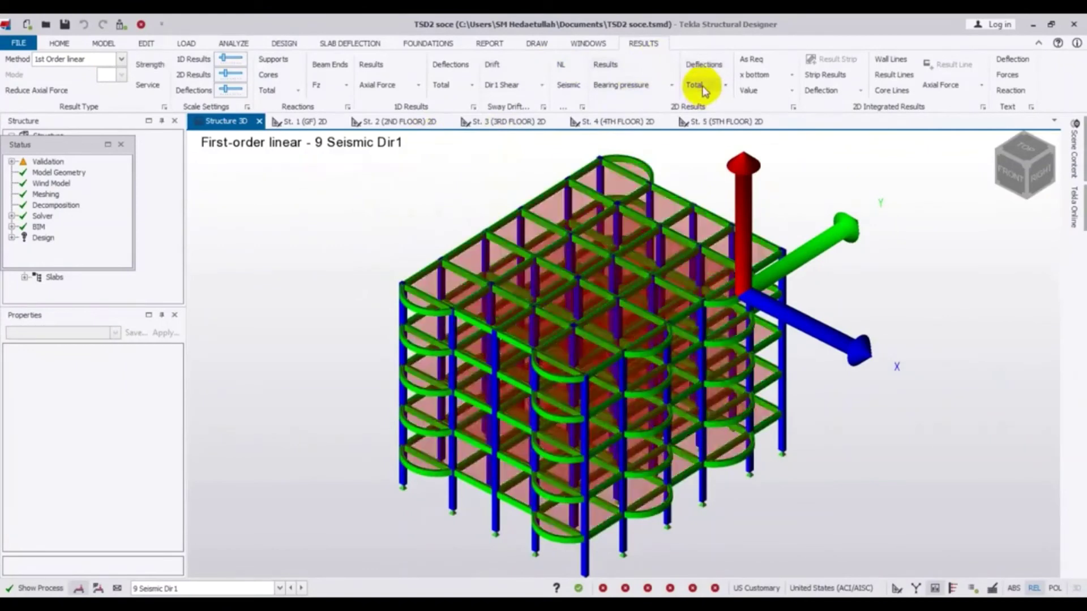
{"action": "left_click", "coordinate": [702, 67]}
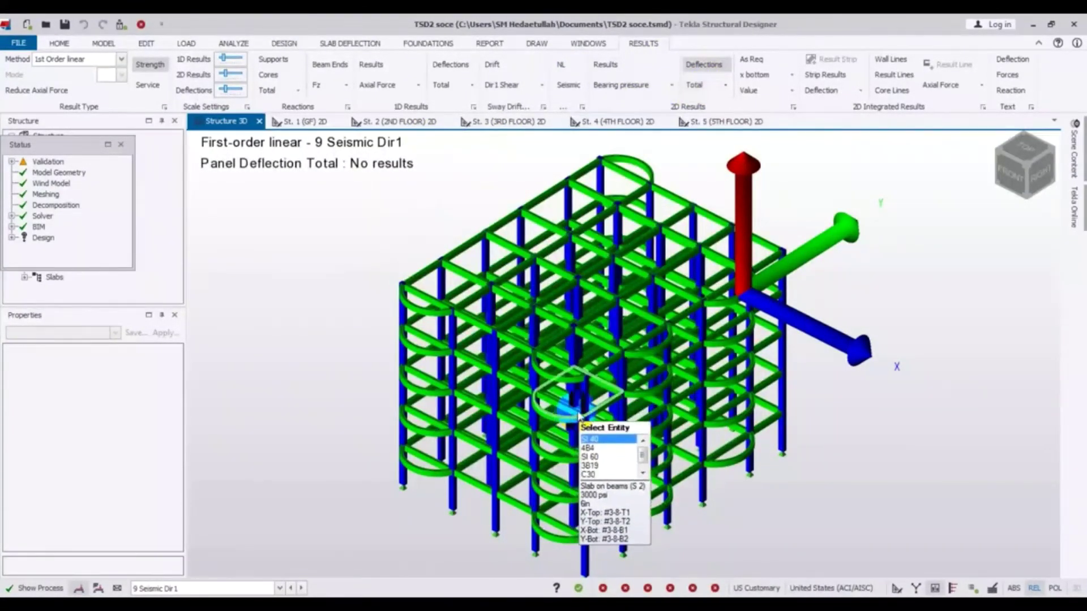
{"action": "left_click", "coordinate": [814, 153]}
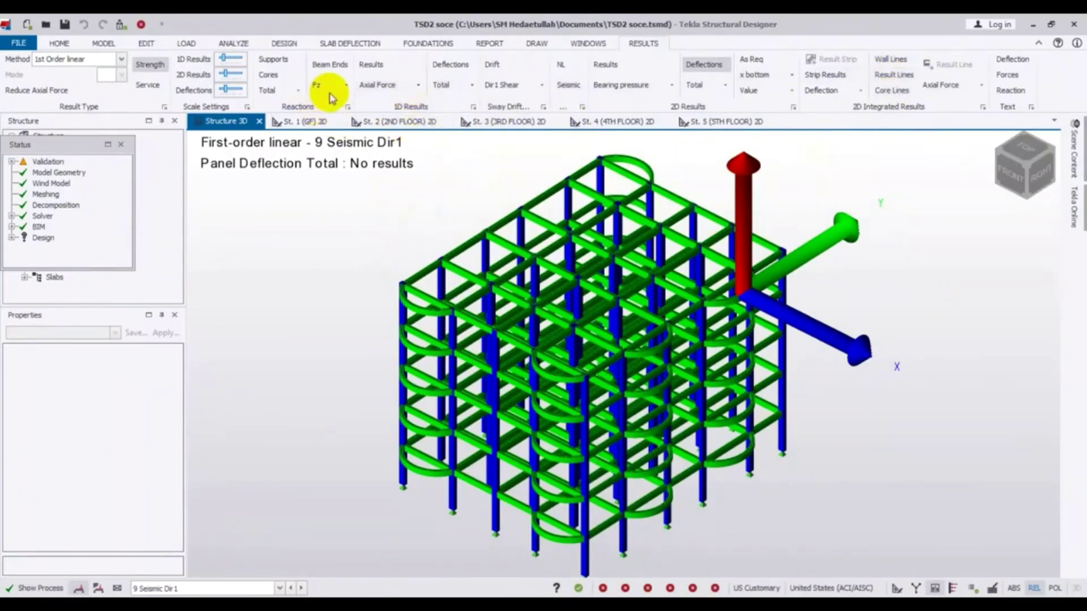
Display the 1D Moment Major results for 9 Seismic Dir1, followed by the 3 Dead and 6 Live loadcases
{"action": "left_click", "coordinate": [422, 85]}
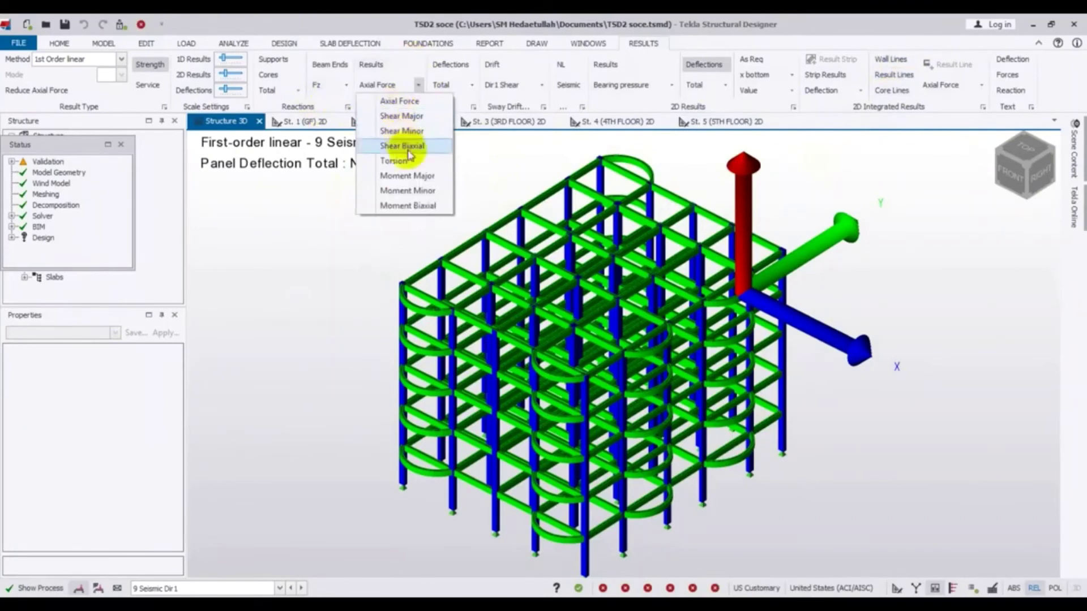
{"action": "left_click", "coordinate": [412, 176]}
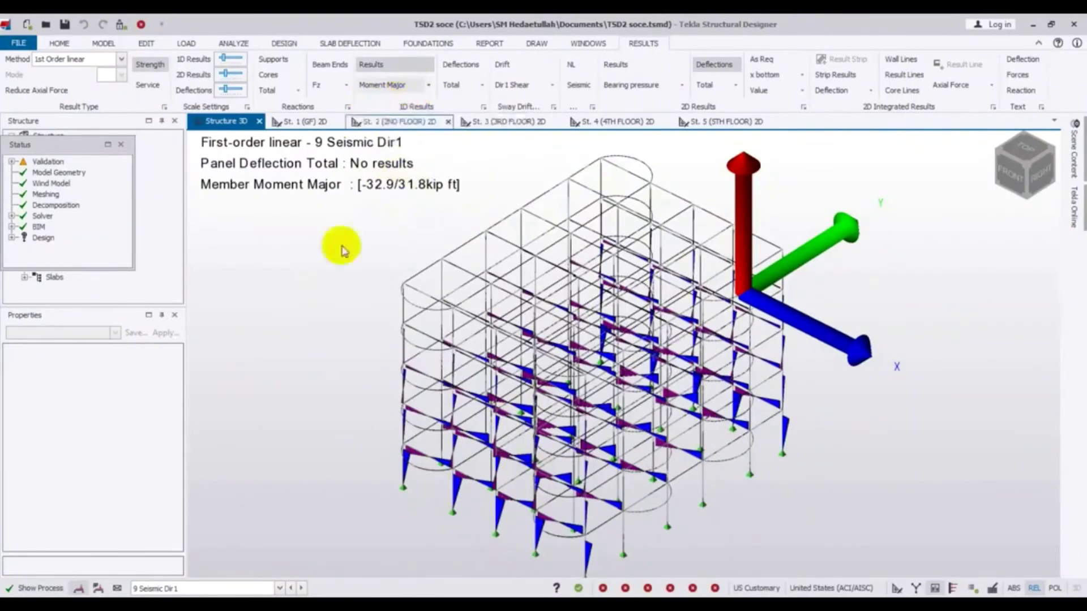
{"action": "left_click", "coordinate": [279, 588]}
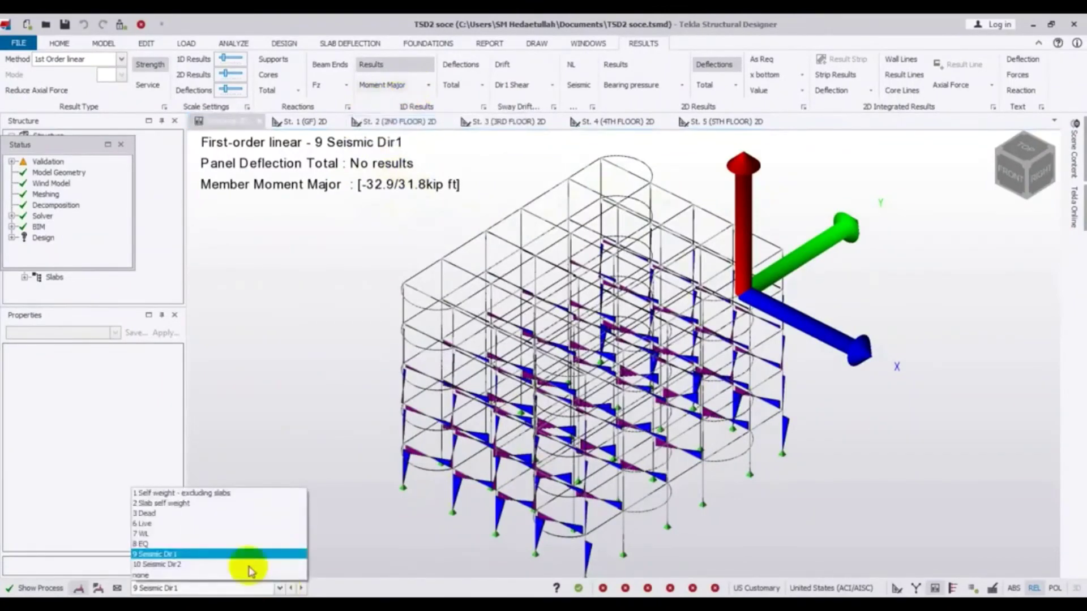
{"action": "left_click", "coordinate": [193, 516]}
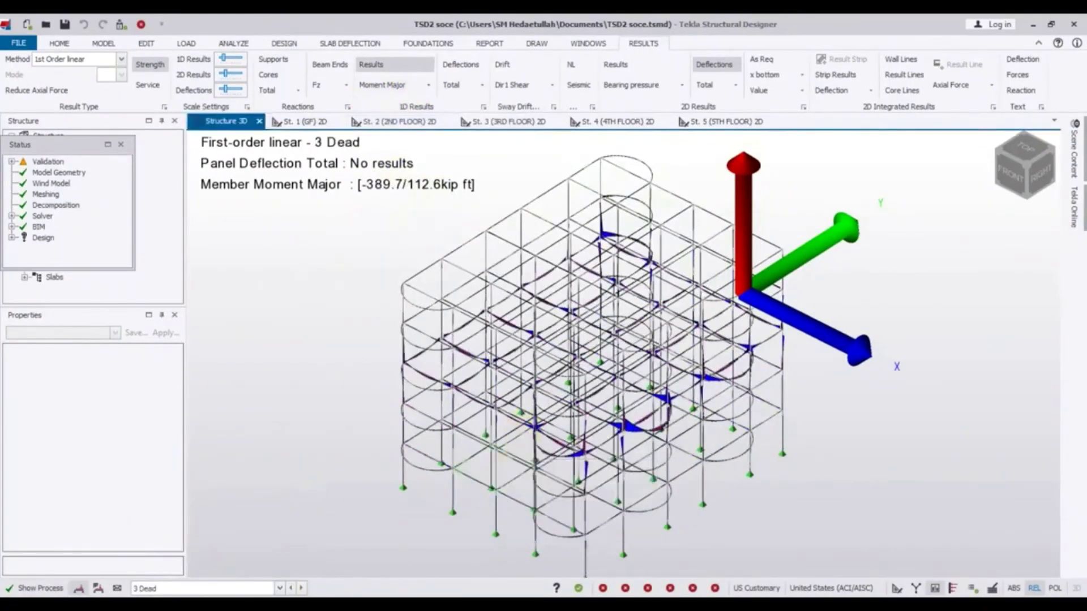
{"action": "left_click", "coordinate": [276, 588]}
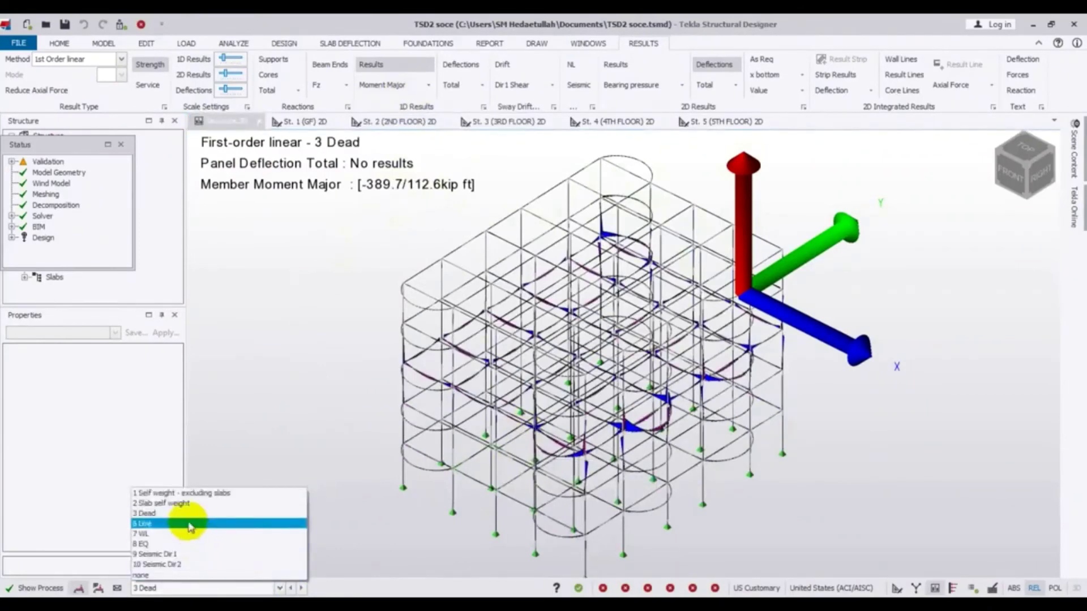
{"action": "left_click", "coordinate": [195, 548]}
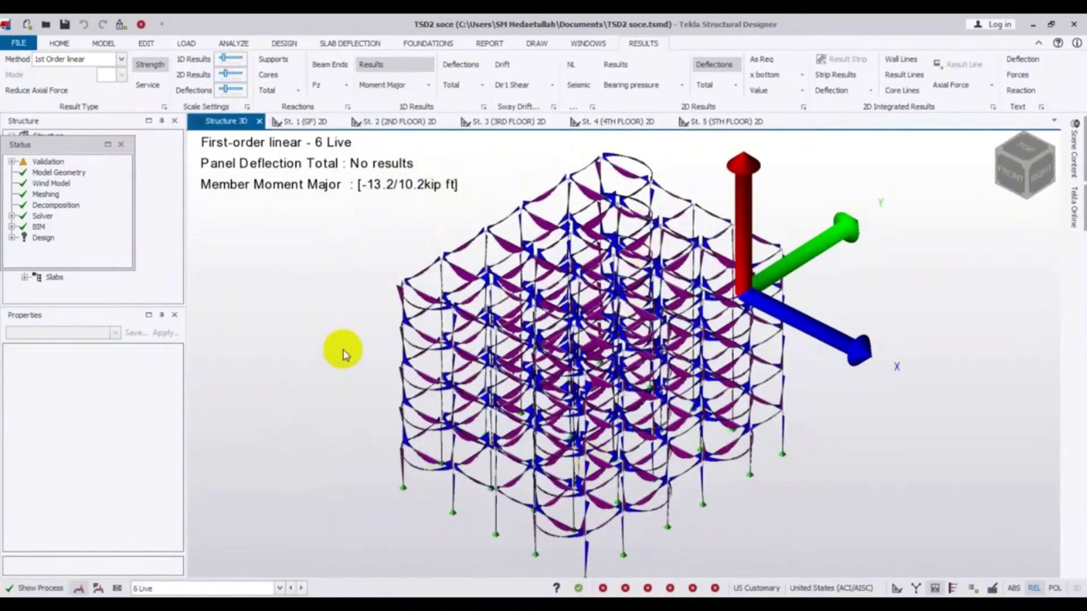
Switch the 1D member results to Moment Minor and to Moment Biaxial for the 6 Live loadcase
{"action": "left_click", "coordinate": [429, 84]}
{"action": "left_click", "coordinate": [408, 191]}
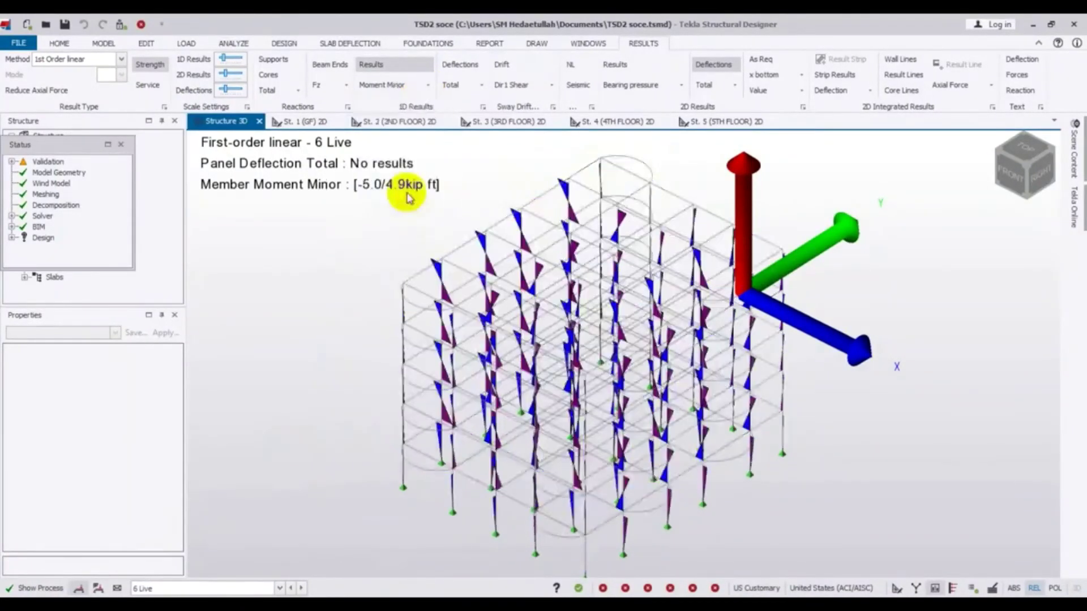
{"action": "left_click", "coordinate": [429, 85]}
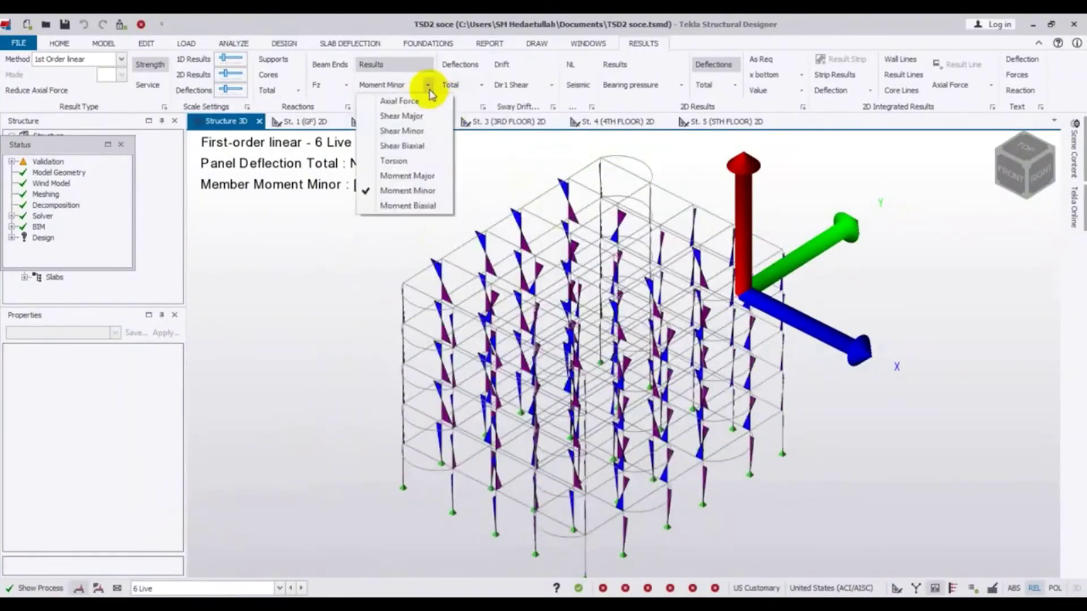
{"action": "left_click", "coordinate": [403, 207]}
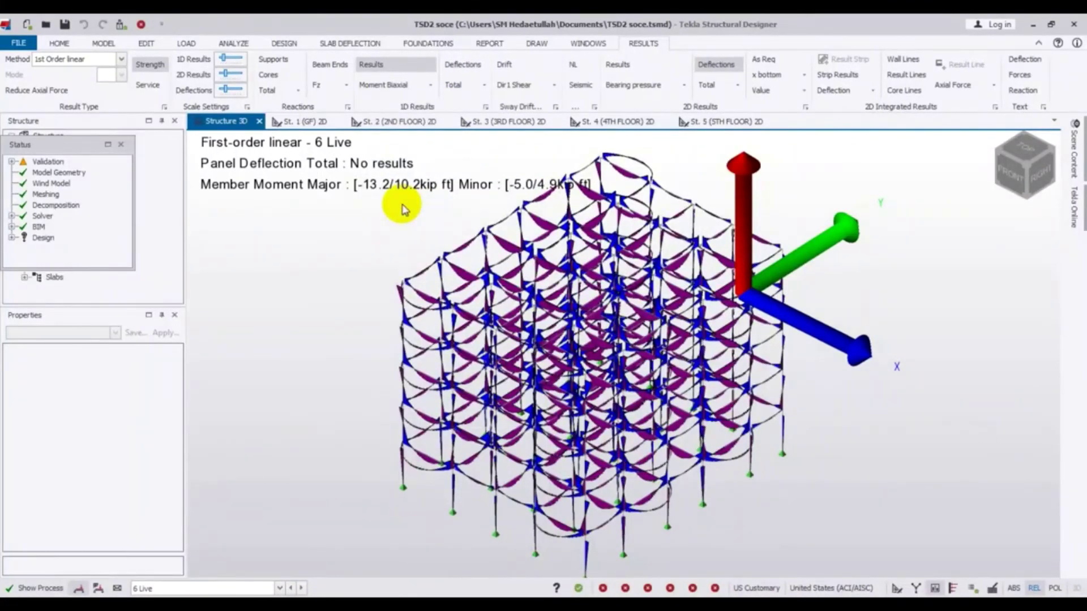
Replace the member moments with the Total 1D deflections and inspect the deflection of the curved roof beam
{"action": "left_click", "coordinate": [422, 65]}
{"action": "left_click", "coordinate": [456, 66]}
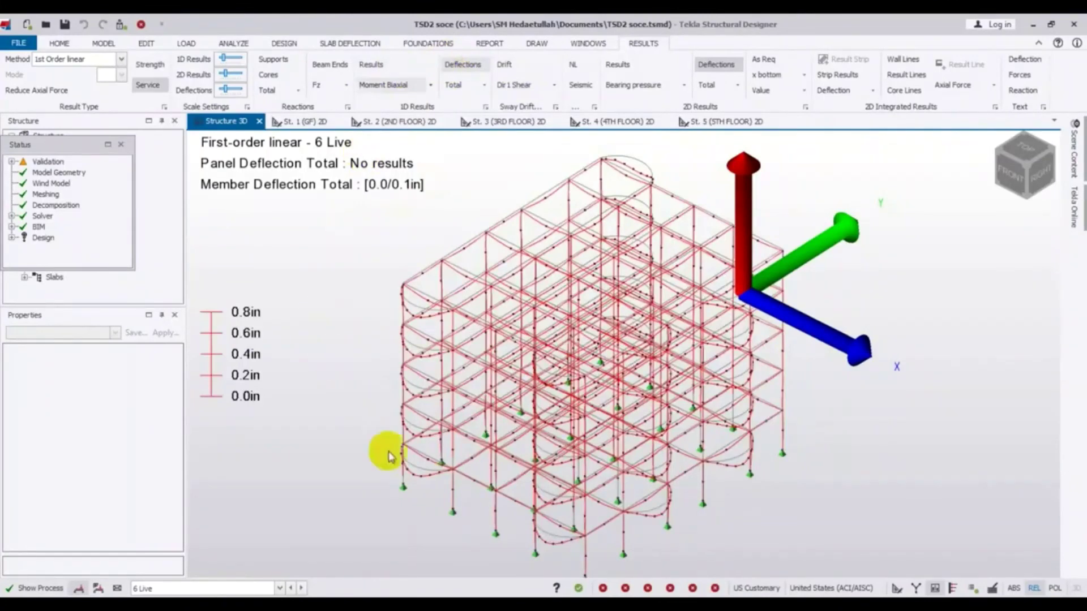
{"action": "mouse_move", "coordinate": [632, 277]}
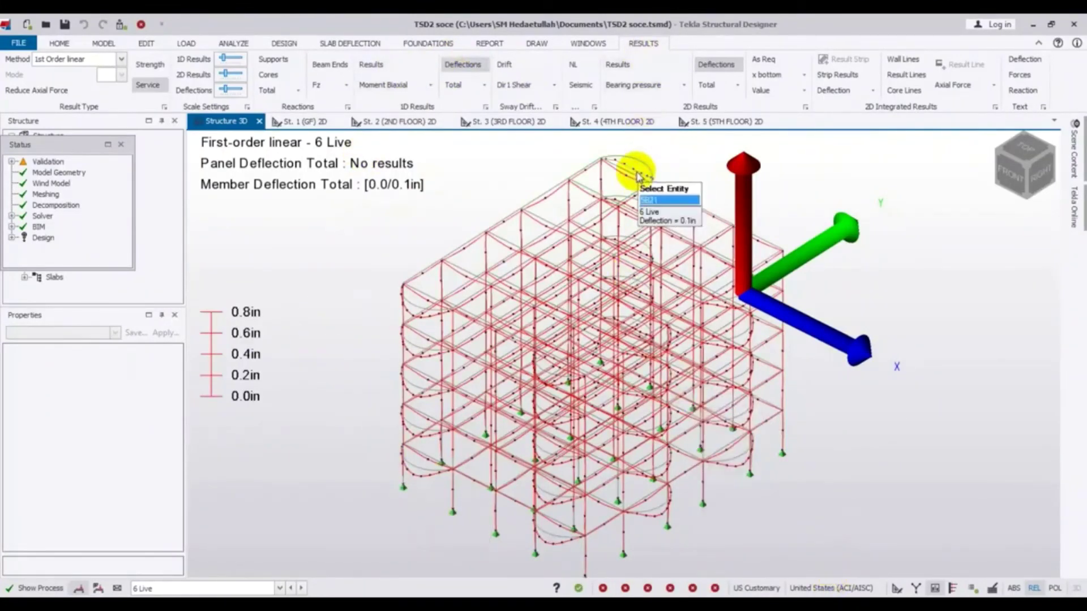
{"action": "mouse_move", "coordinate": [640, 171]}
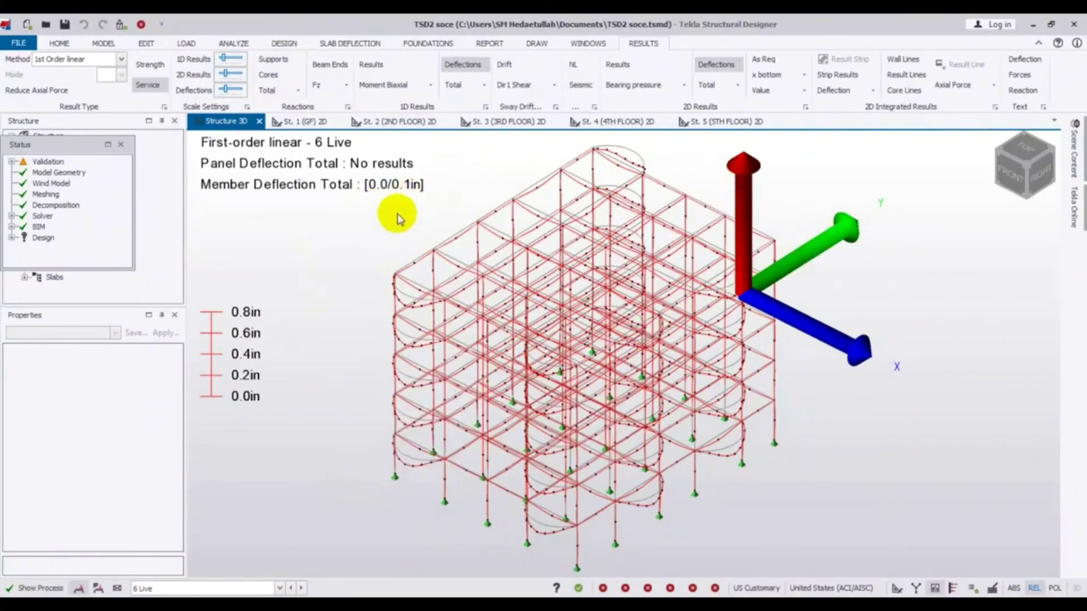
Switch to the review view, open its tabular design data and look through the Design Summary of the concrete columns
{"action": "left_click", "coordinate": [233, 44]}
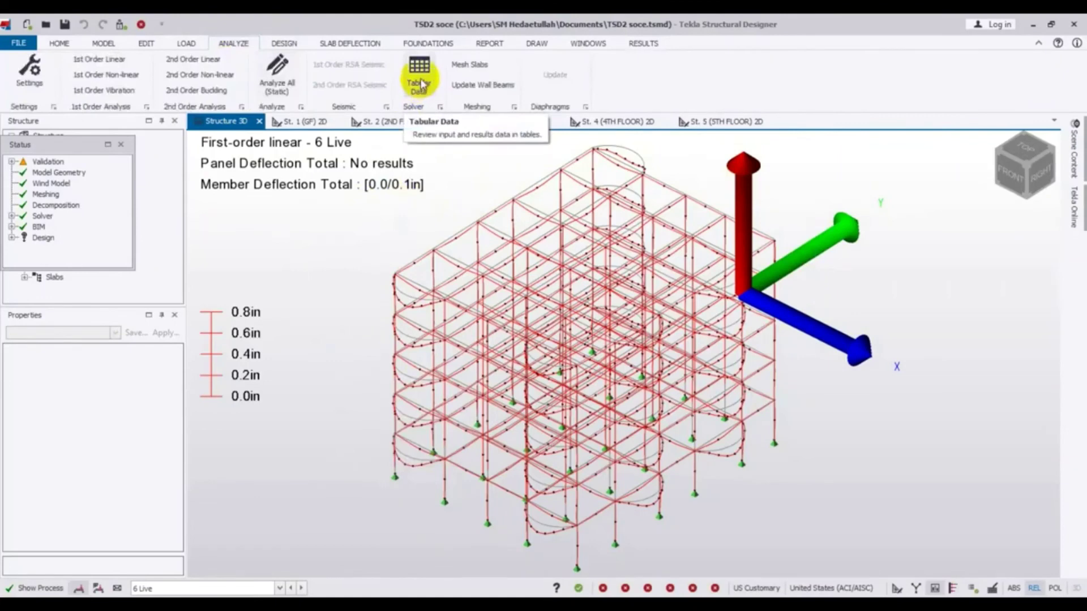
{"action": "left_click", "coordinate": [644, 44]}
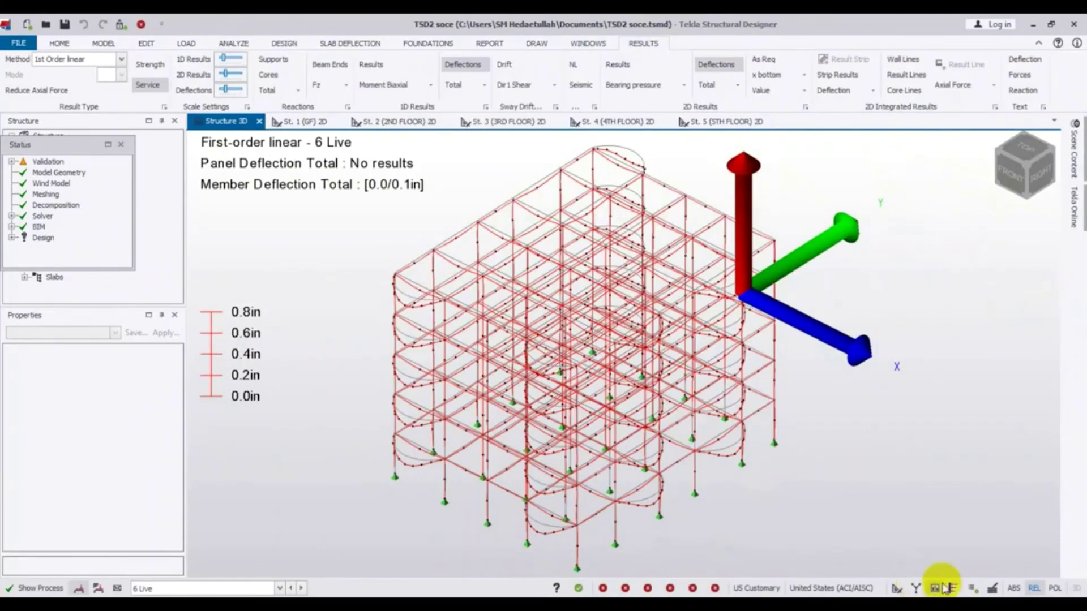
{"action": "left_click", "coordinate": [974, 589]}
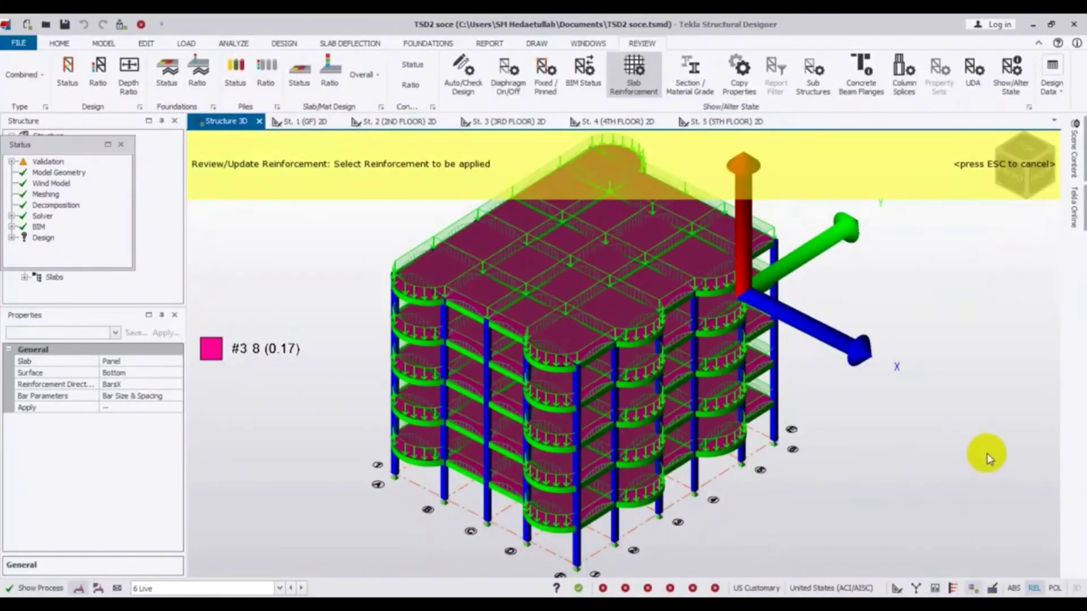
{"action": "left_click", "coordinate": [1063, 90]}
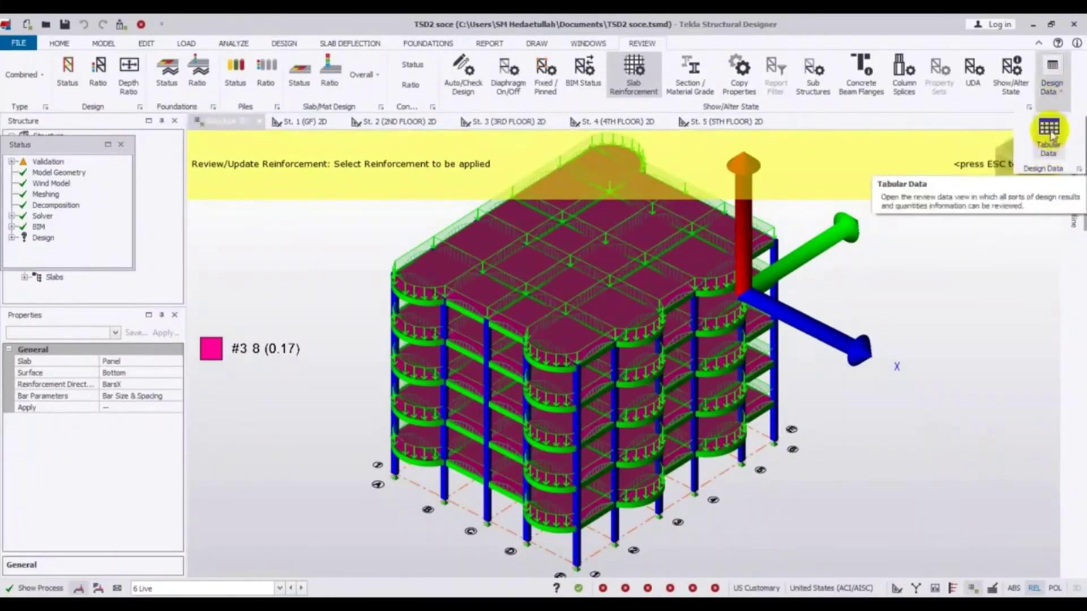
{"action": "left_click", "coordinate": [1050, 135]}
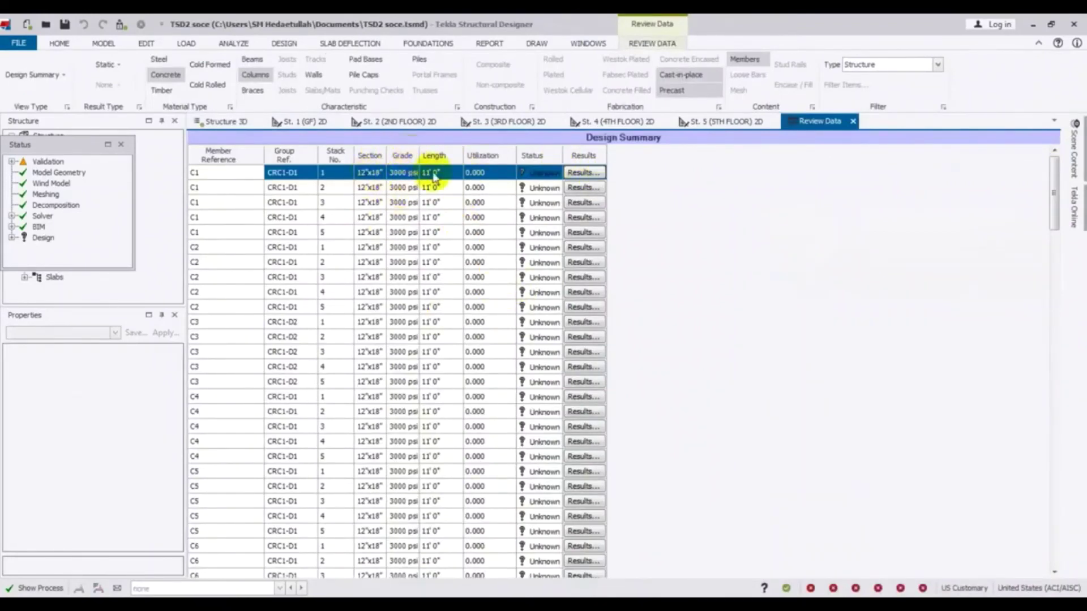
{"action": "scroll", "coordinate": [558, 419], "scroll_direction": "down", "scroll_amount": 3}
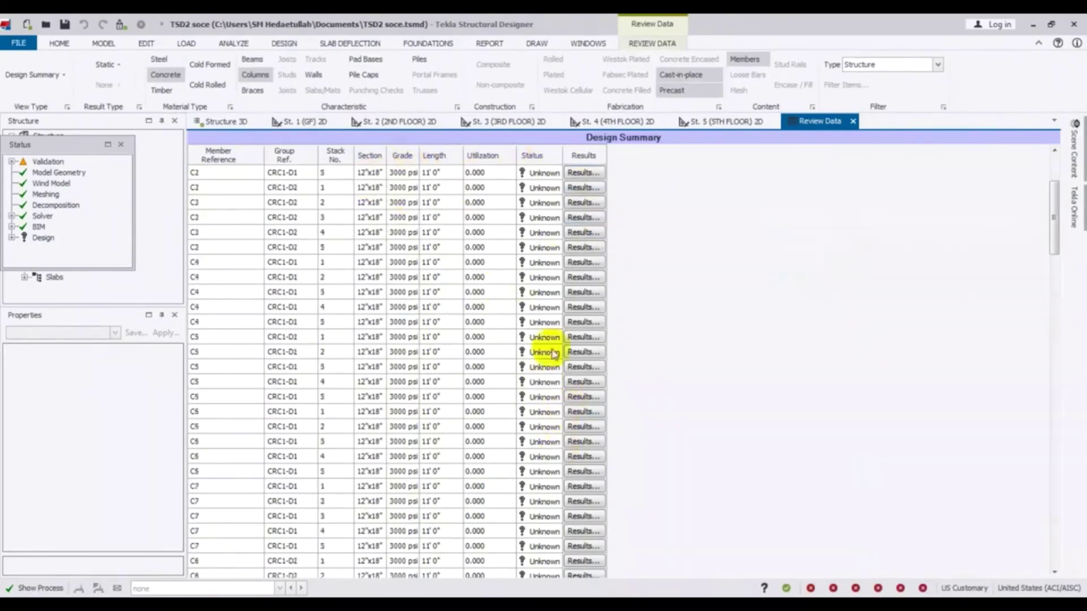
Open the design results of column C2 stack 5 and examine the available sections, keeping 12"x18"
{"action": "left_click", "coordinate": [582, 175]}
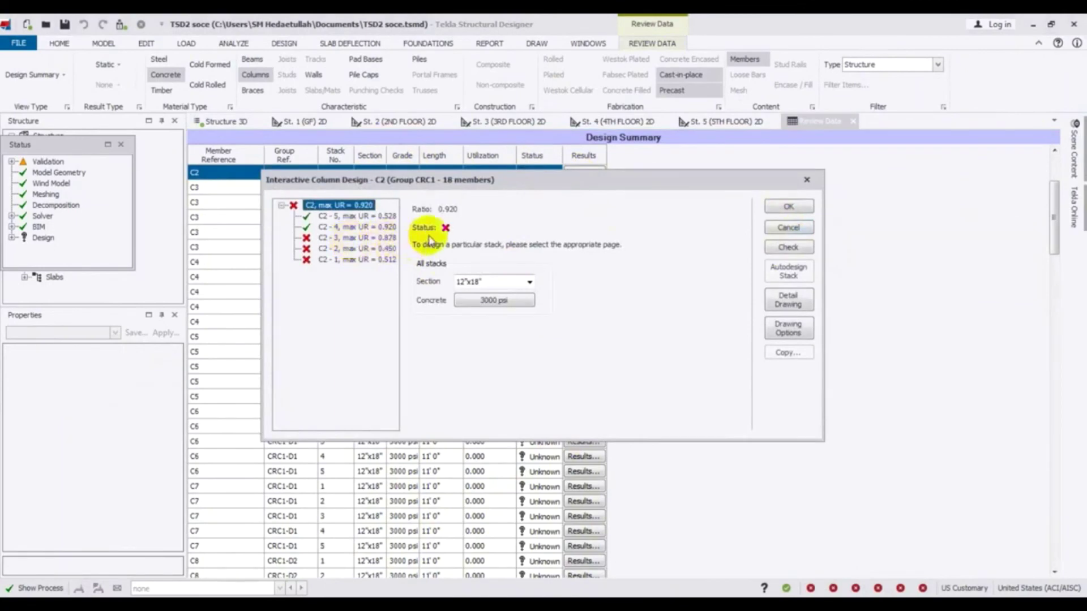
{"action": "left_click_drag", "start_coordinate": [453, 179], "coordinate": [478, 187]}
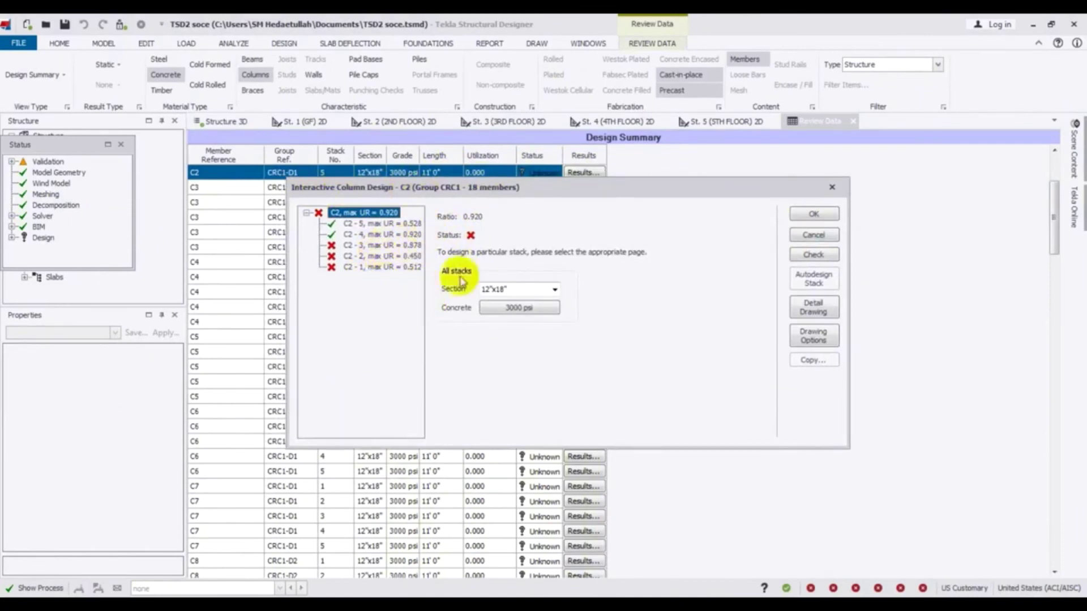
{"action": "left_click", "coordinate": [555, 289]}
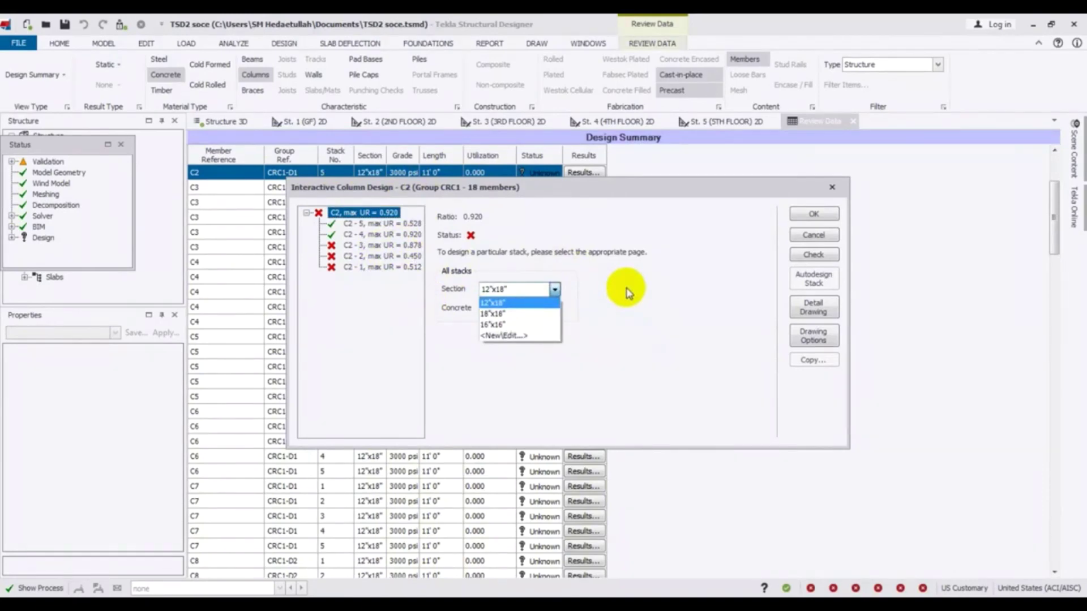
{"action": "left_click", "coordinate": [556, 408]}
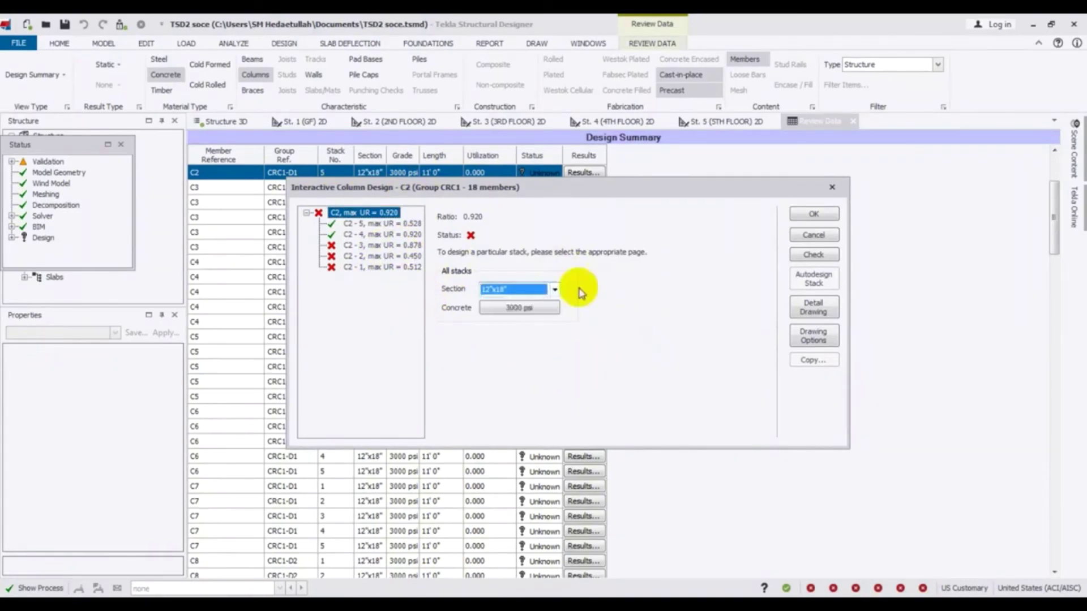
Examine the longitudinal bar checks of column C2 stack 3, including the steel area limits, and close the interactive column design
{"action": "left_click", "coordinate": [354, 246]}
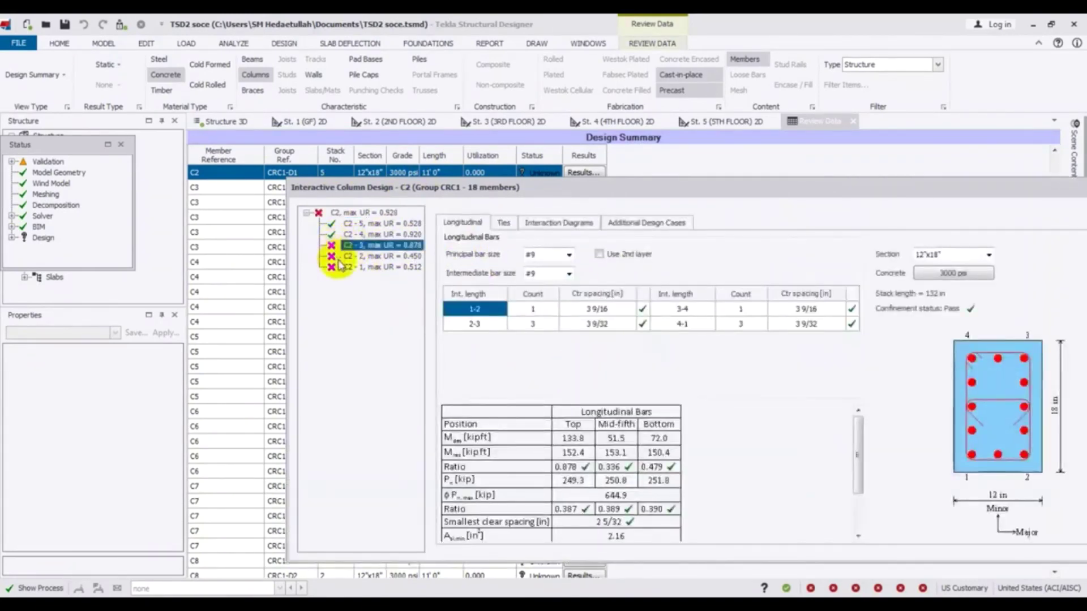
{"action": "mouse_move", "coordinate": [684, 185]}
{"action": "left_mouse_down"}
{"action": "mouse_move", "coordinate": [568, 150]}
{"action": "mouse_move", "coordinate": [537, 126]}
{"action": "left_mouse_up"}
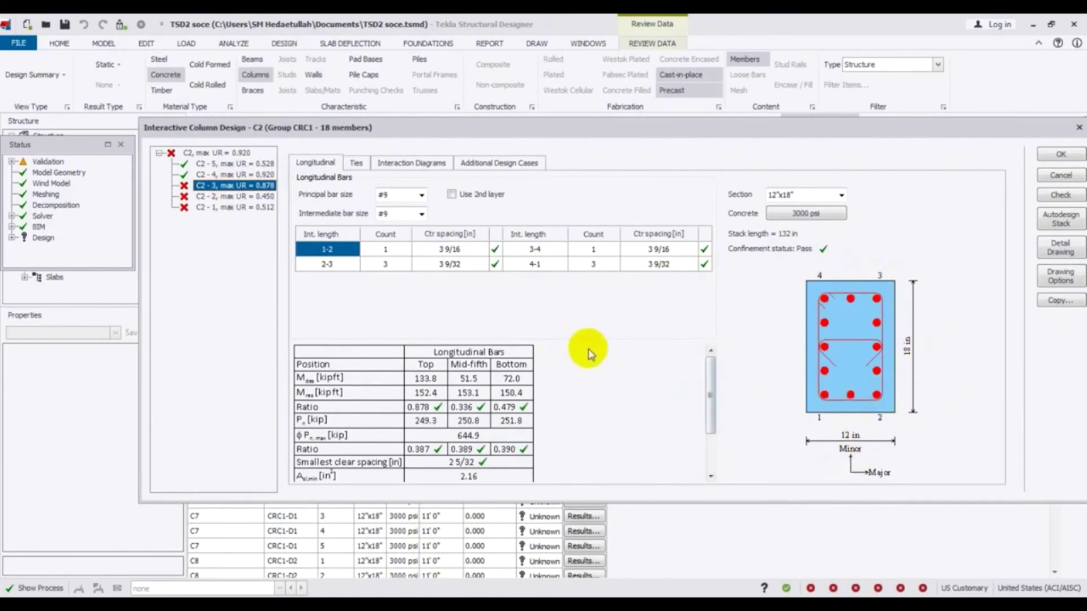
{"action": "left_click_drag", "start_coordinate": [710, 384], "coordinate": [707, 430]}
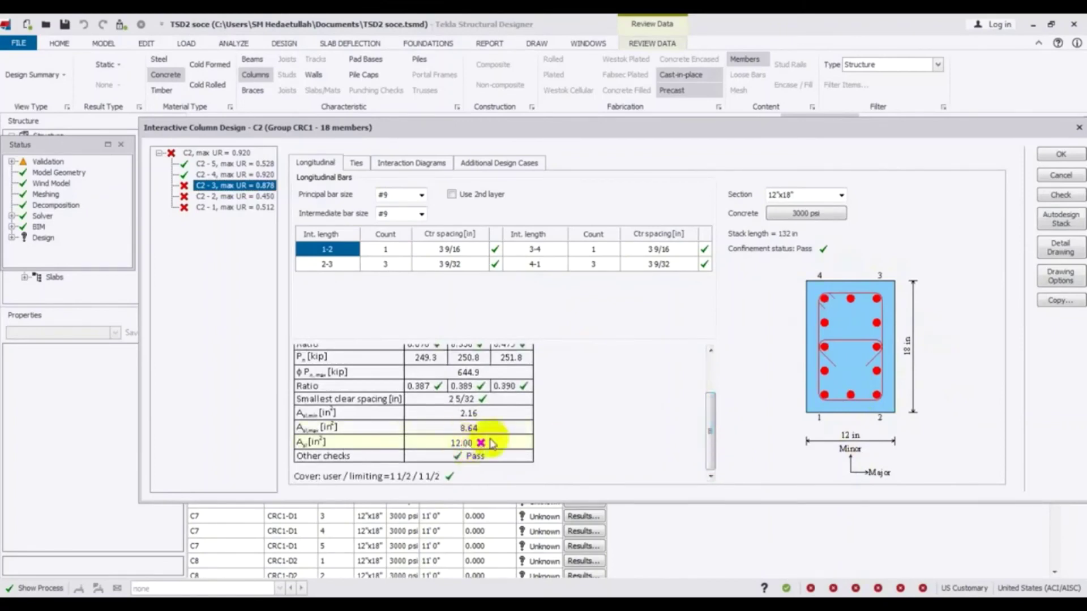
{"action": "scroll", "coordinate": [466, 445], "scroll_direction": "up", "scroll_amount": 5}
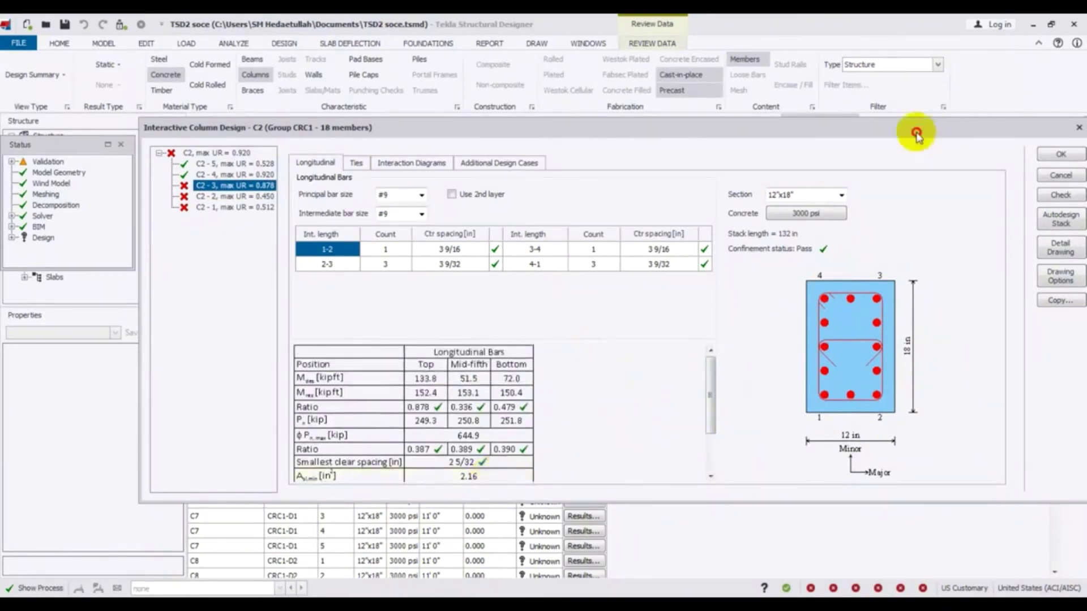
{"action": "left_click_drag", "start_coordinate": [867, 129], "coordinate": [818, 134]}
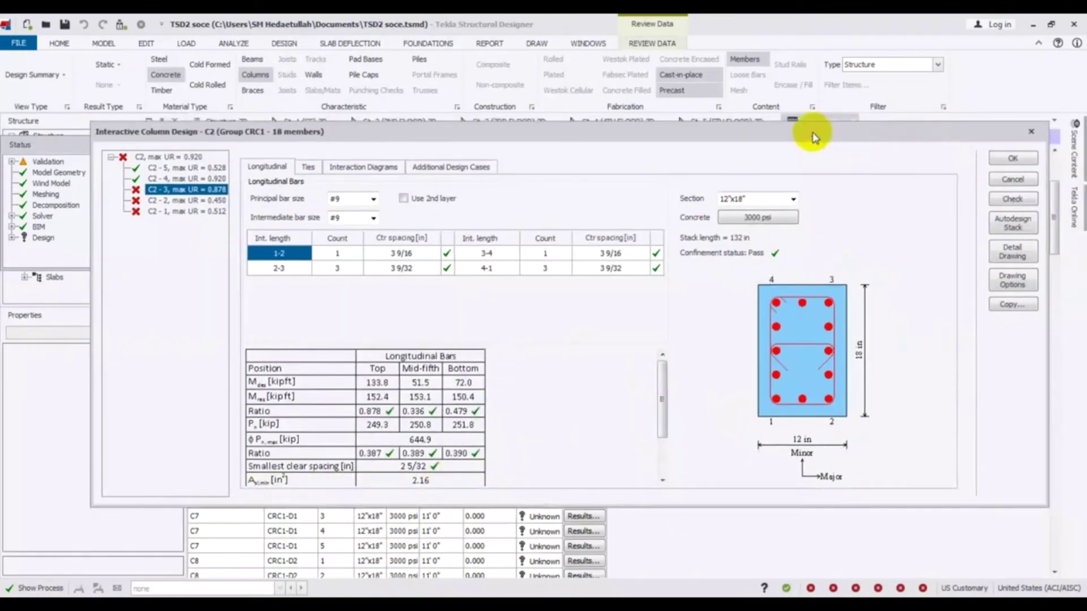
{"action": "left_click", "coordinate": [1031, 131]}
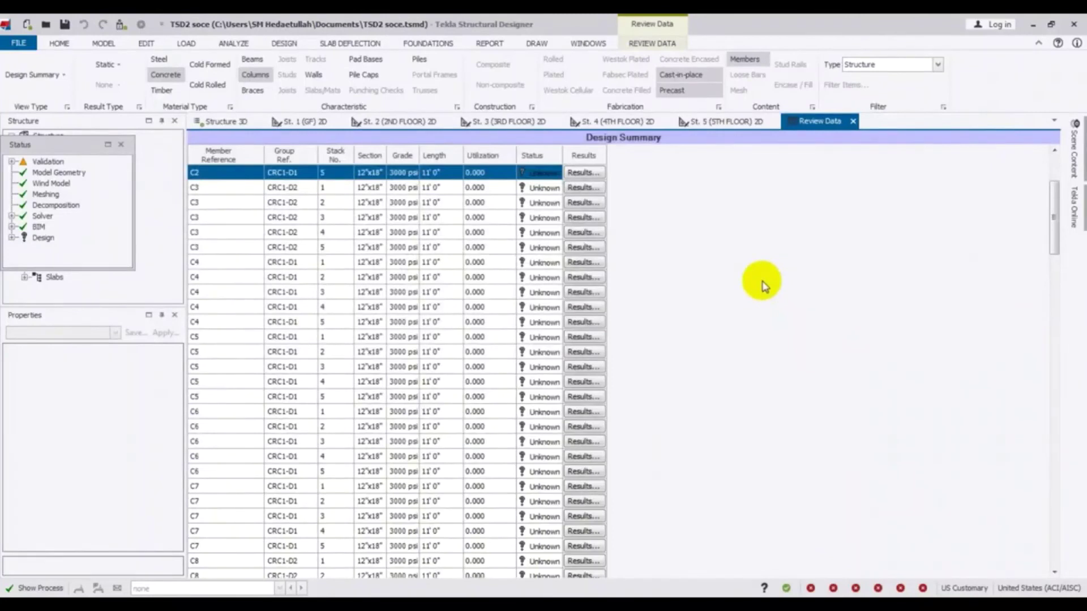